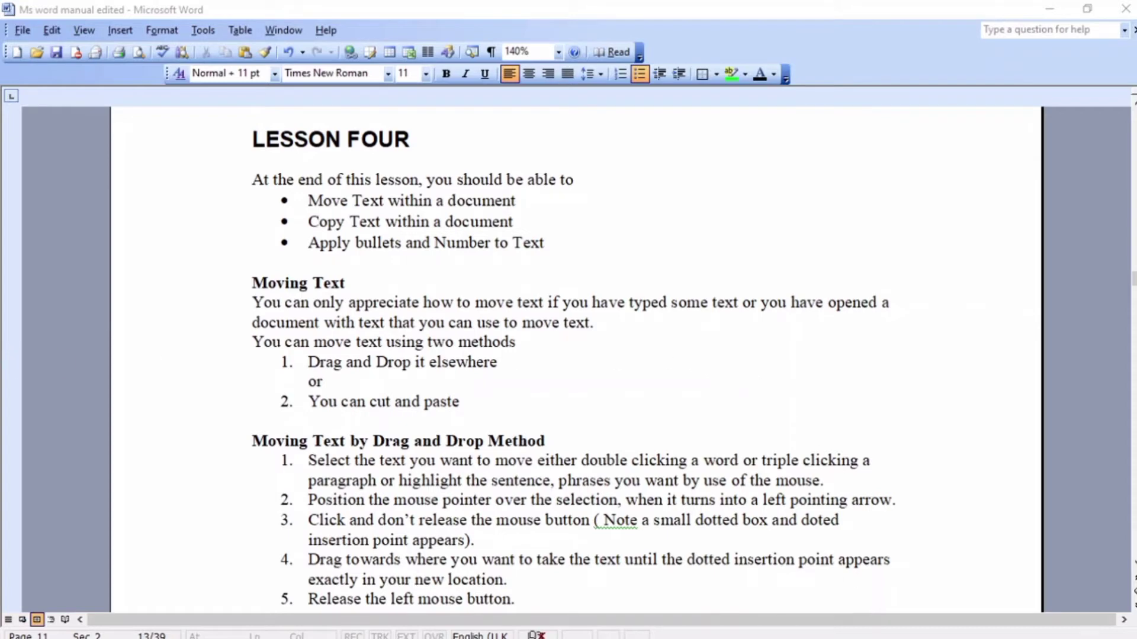
Copy the lesson objectives paragraph and its three bullets from the manual.
mouse_move(947, 638)
mouse_move(389, 632)
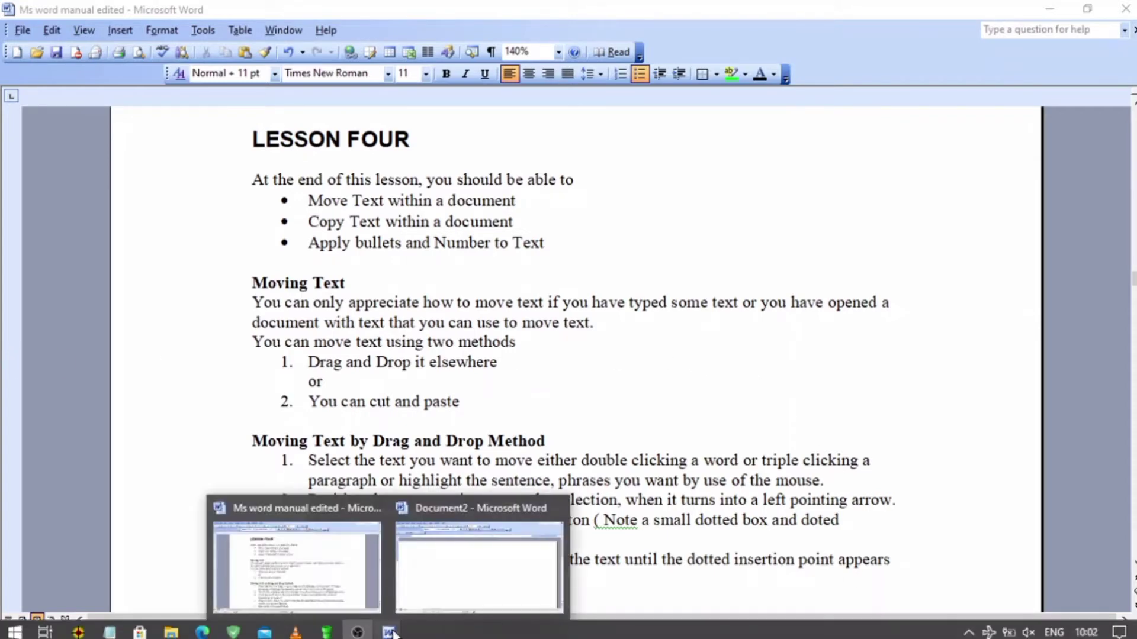
click(444, 560)
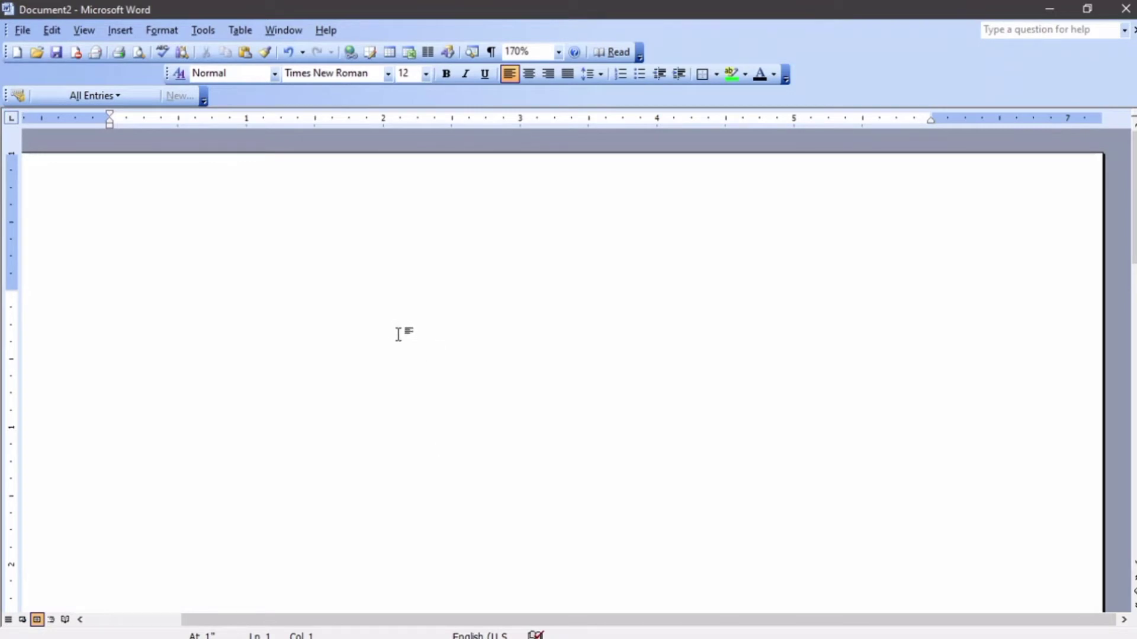
mouse_move(415, 637)
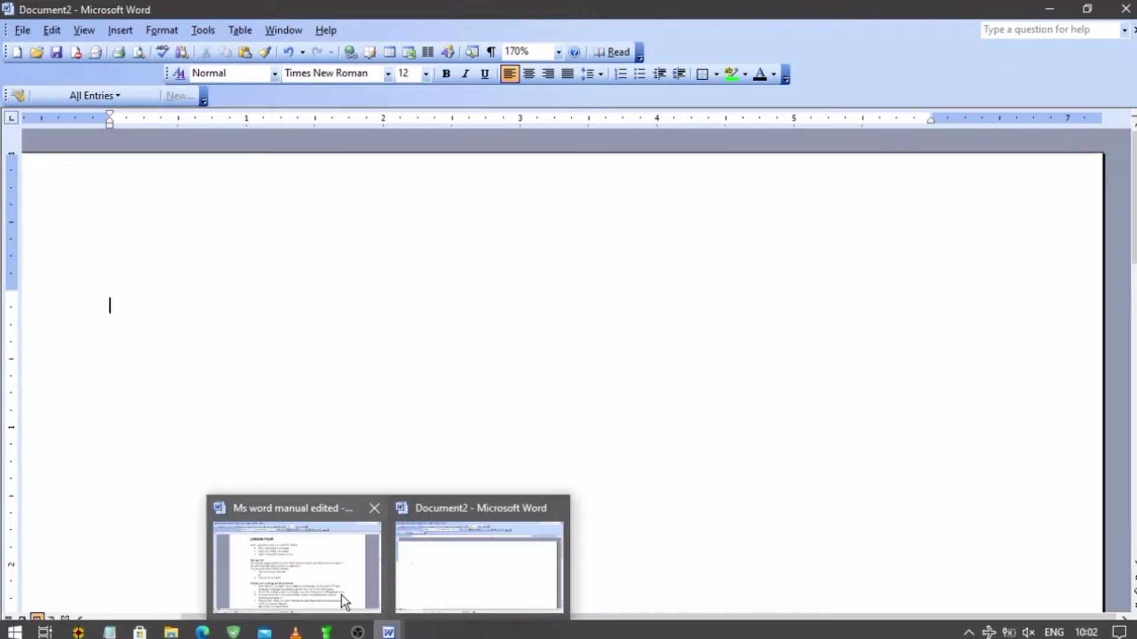
click(342, 595)
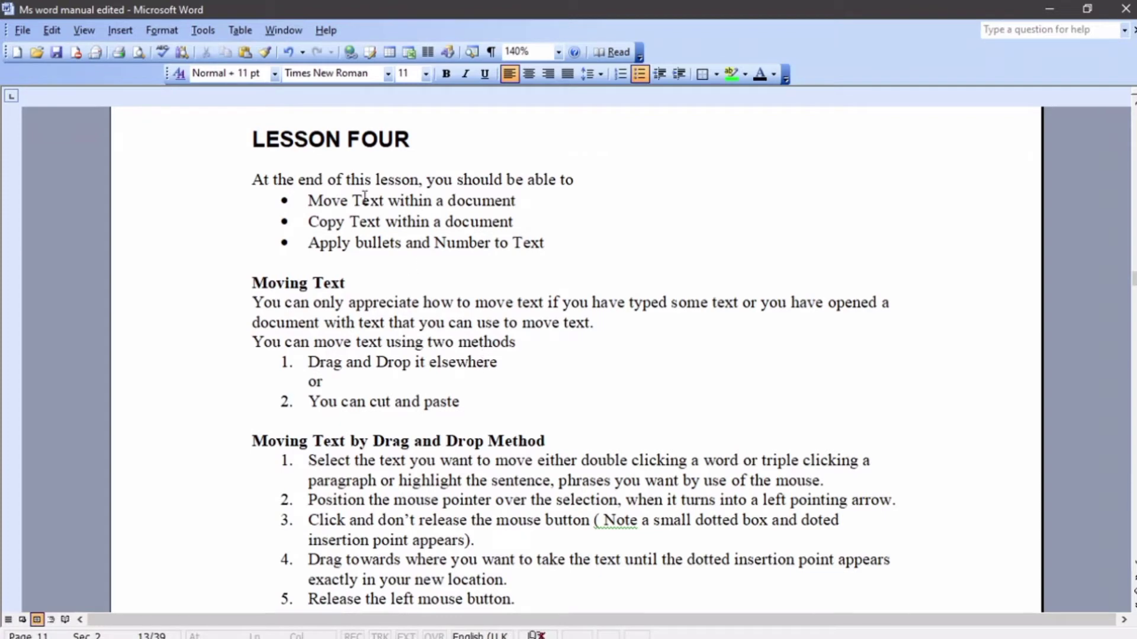
click(251, 179)
drag(251, 180, 554, 243)
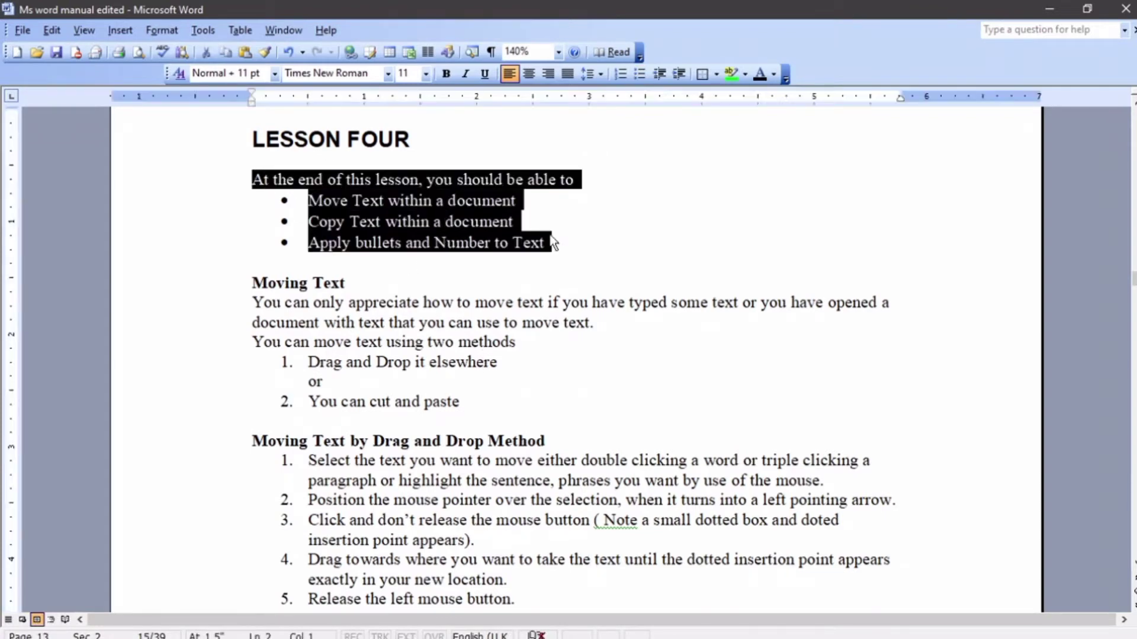
right_click(427, 211)
click(474, 238)
Paste the objectives paragraph and bullets into the blank Document2.
mouse_move(385, 632)
click(426, 569)
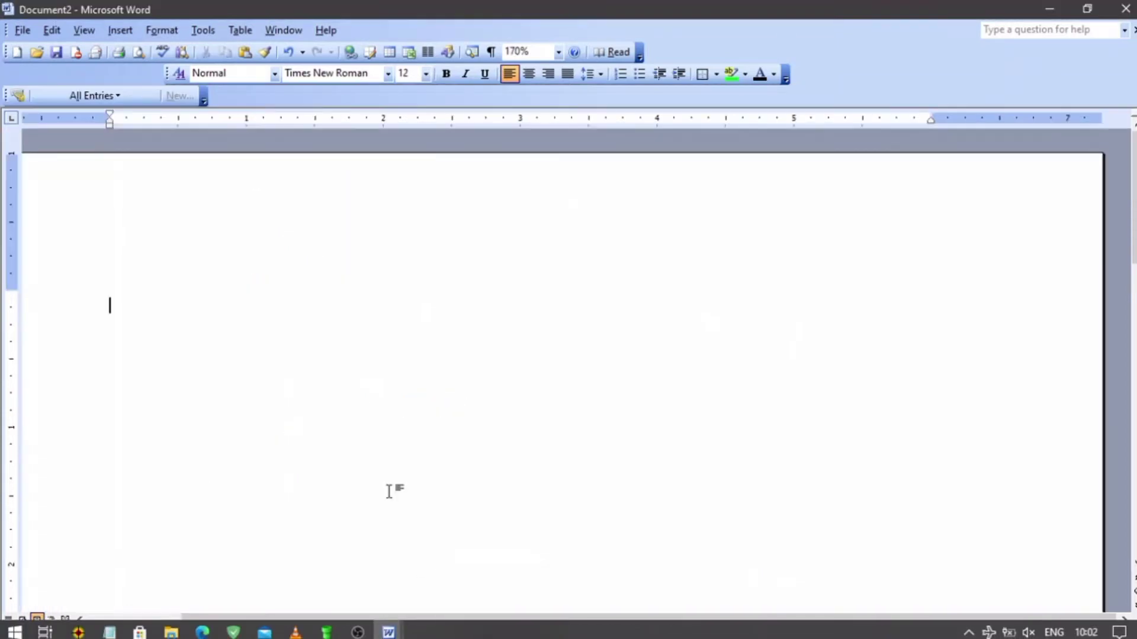
right_click(118, 302)
click(154, 353)
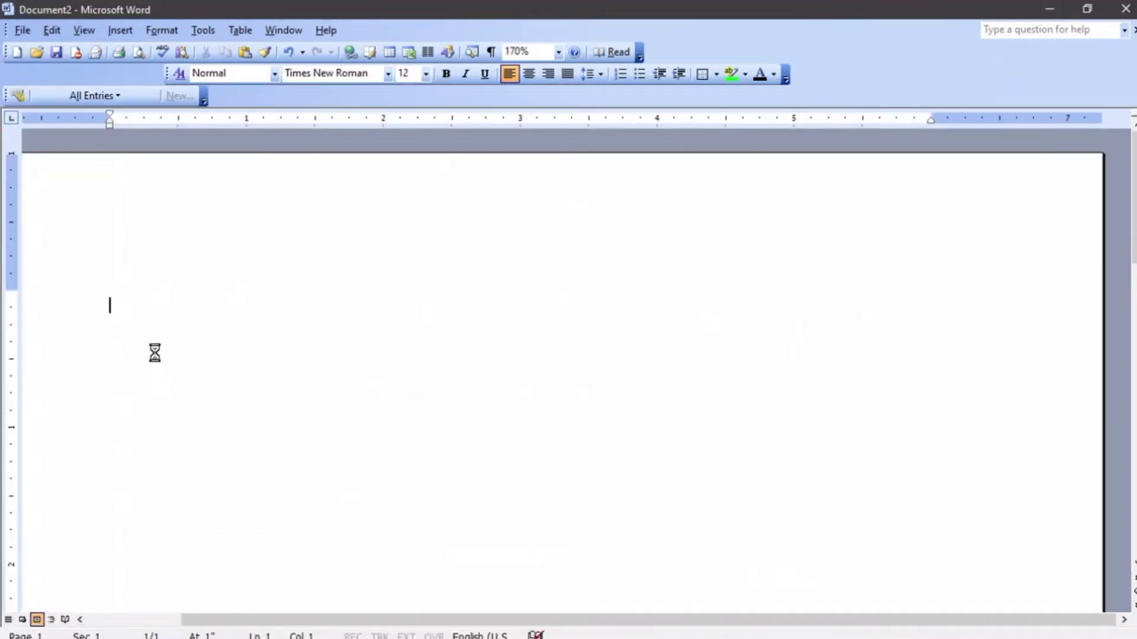
ctrl+scroll(263, 364, down, 2)
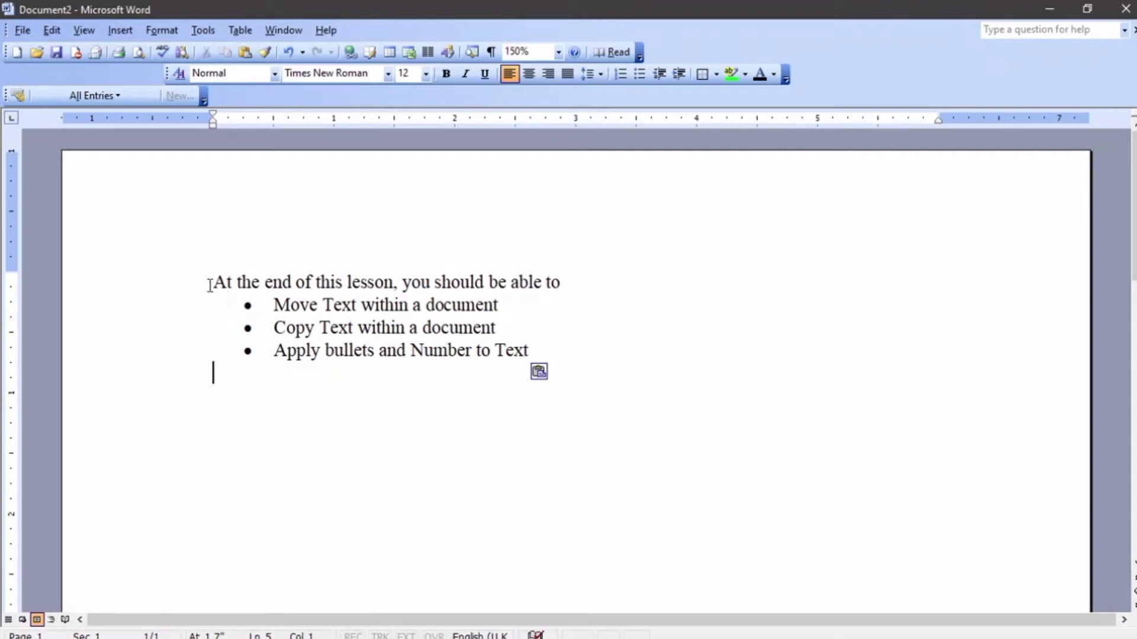
Copy the pasted objectives paragraph and its three bullets with Edit > Copy.
drag(216, 278, 522, 349)
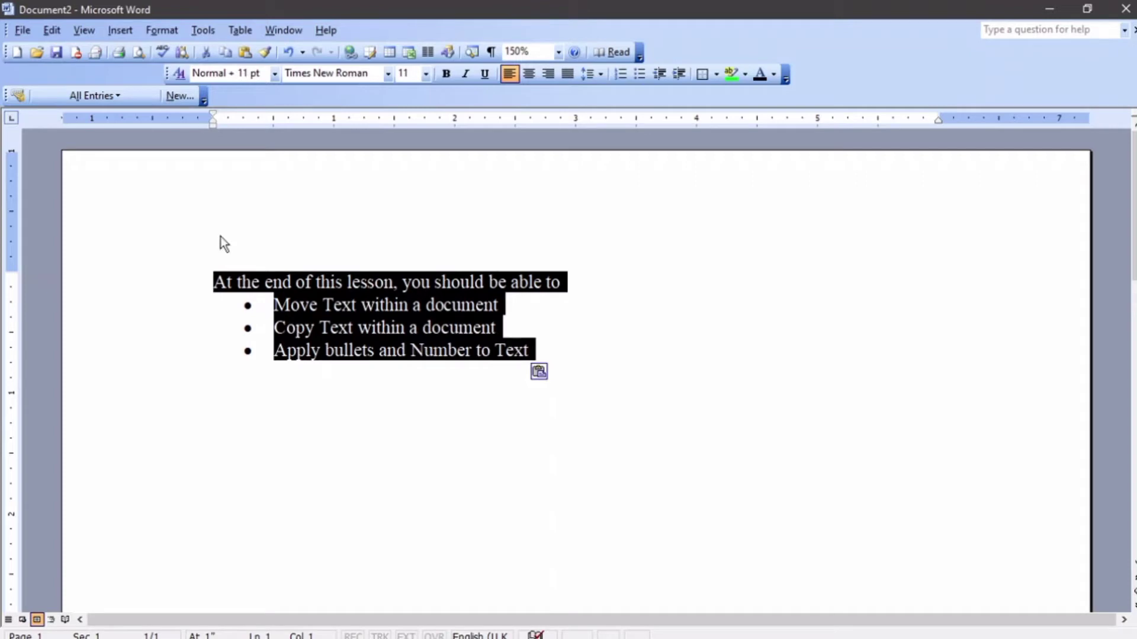
click(59, 33)
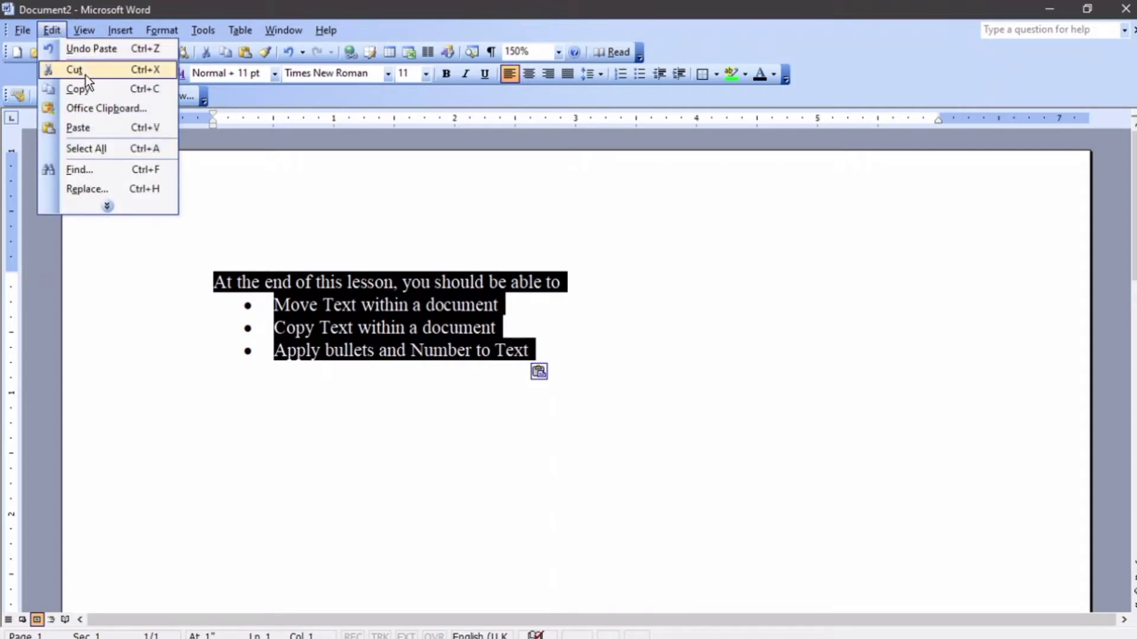
click(93, 89)
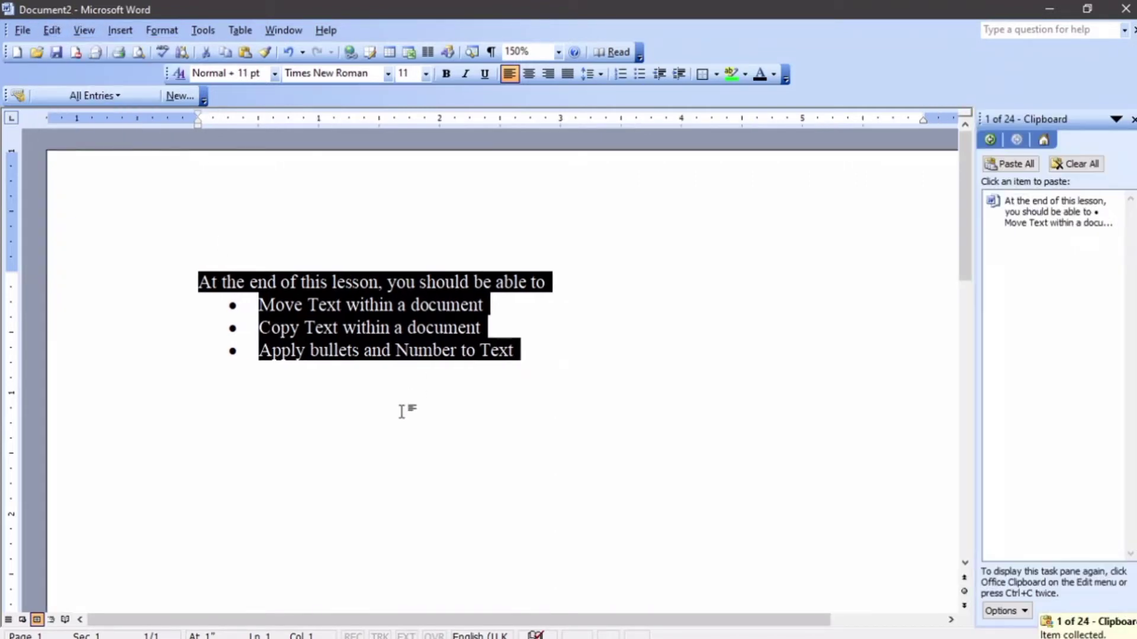
scroll(391, 399, down, 3)
Paste a second copy of the objectives block lower down the page.
double_click(203, 330)
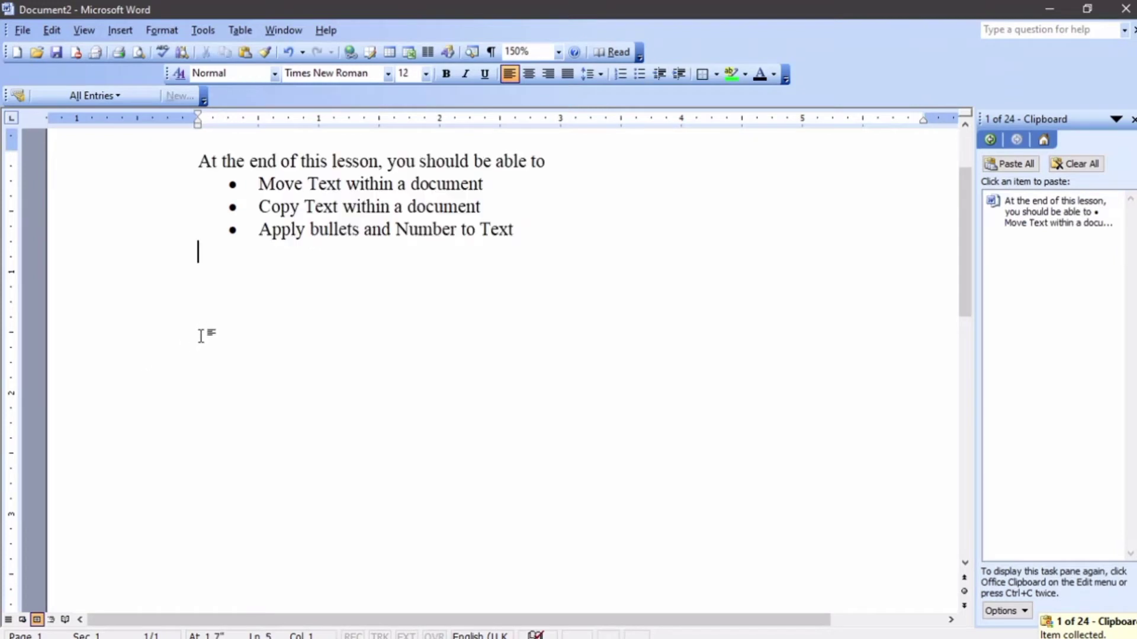
scroll(223, 342, down, 3)
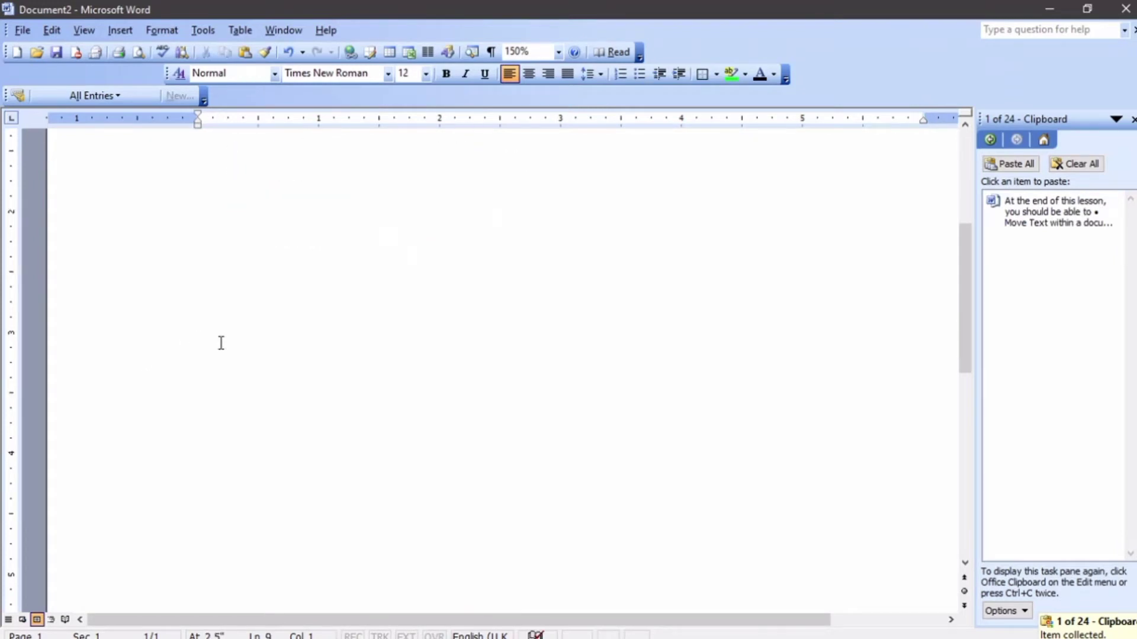
scroll(221, 342, up, 3)
scroll(221, 343, down, 3)
ctrl+scroll(221, 343, down, 8)
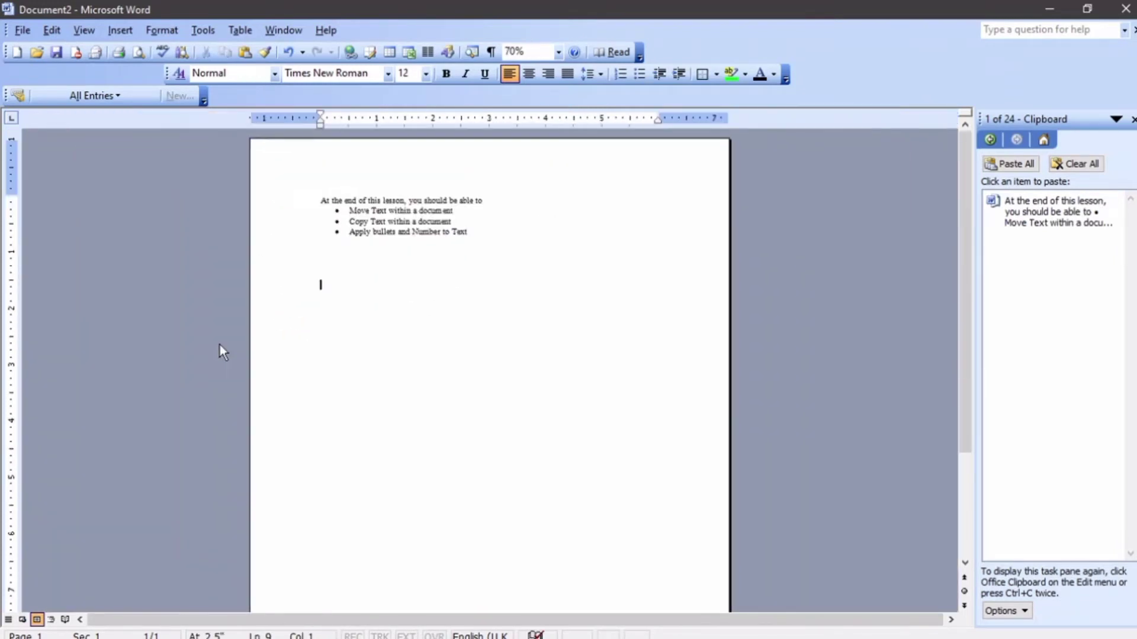
double_click(322, 440)
click(51, 30)
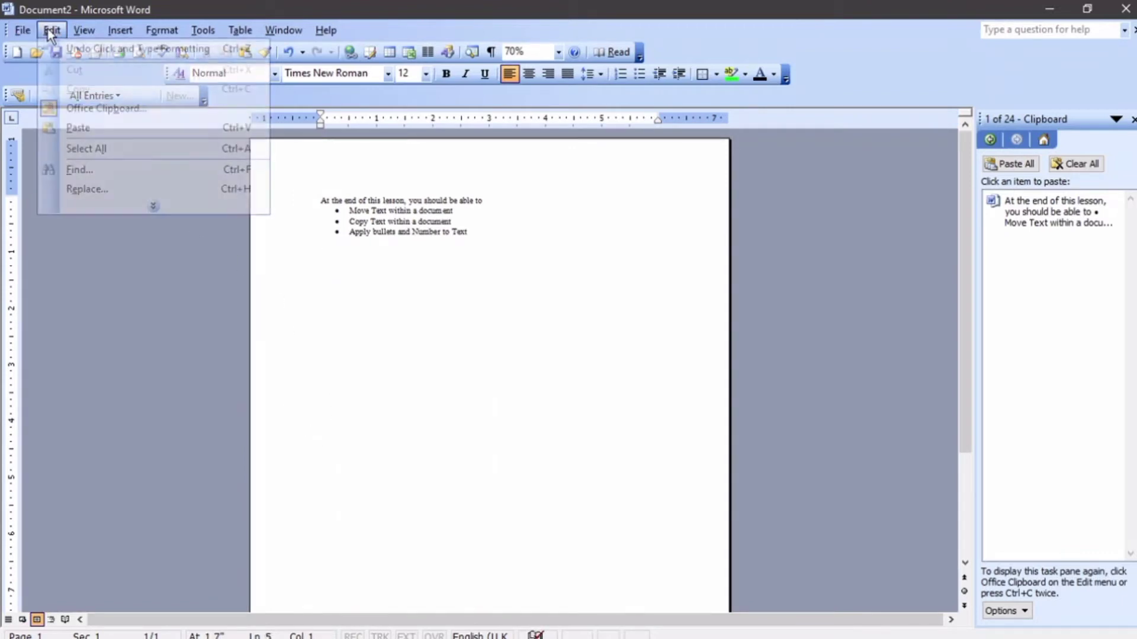
click(87, 128)
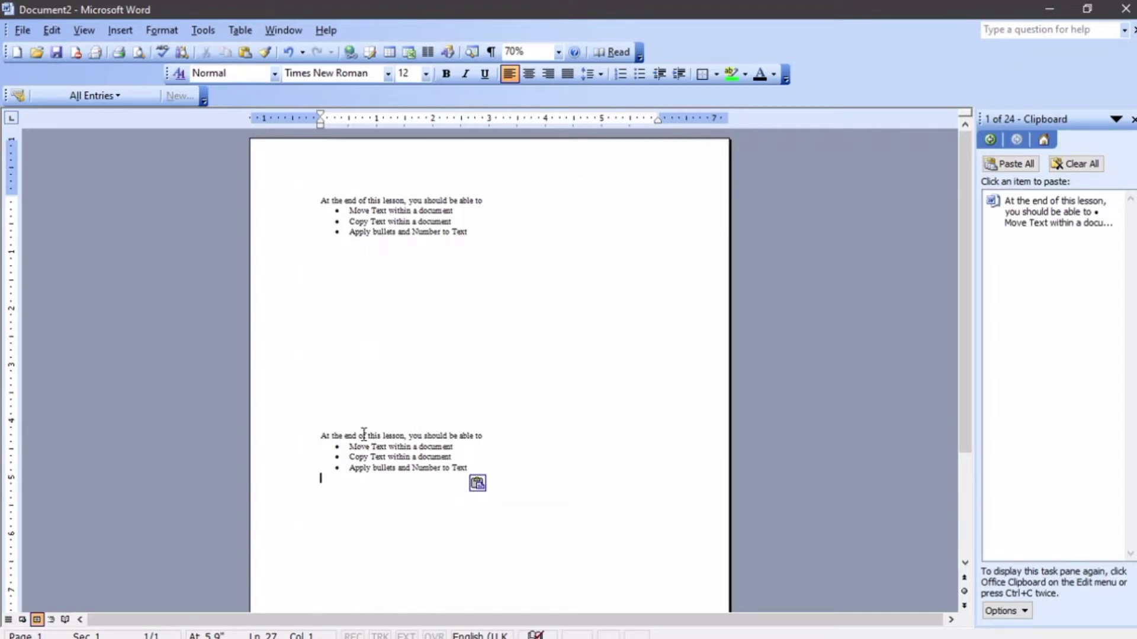
scroll(365, 432, down, 5)
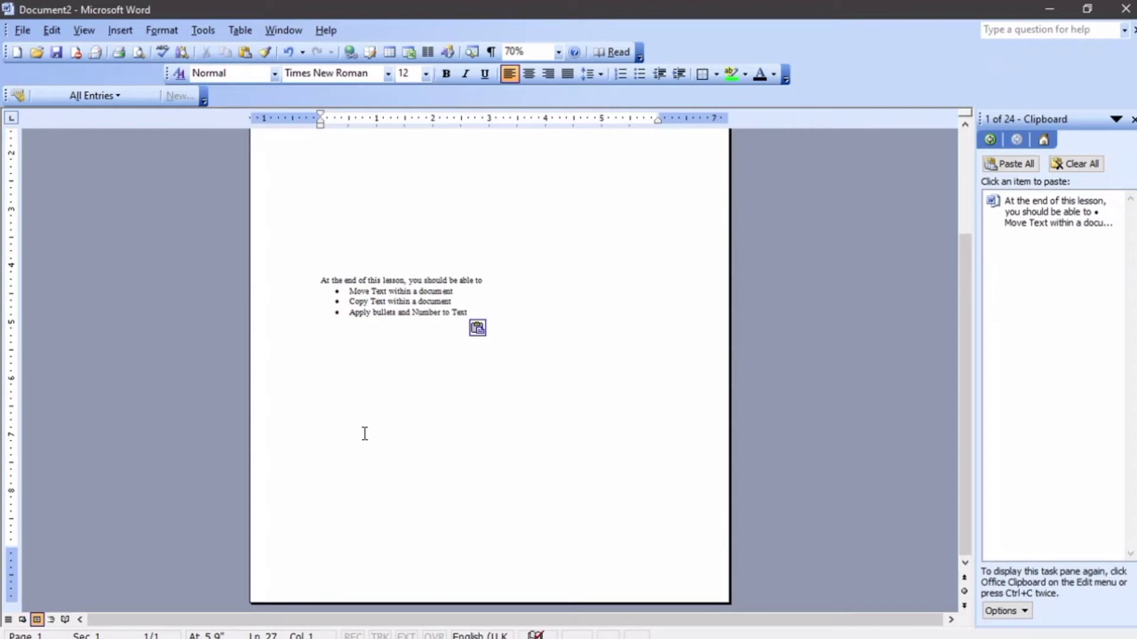
Insert a page break with Ctrl+Enter and paste the objectives onto the new page 2.
key(ctrl+Return)
scroll(363, 434, down, 9)
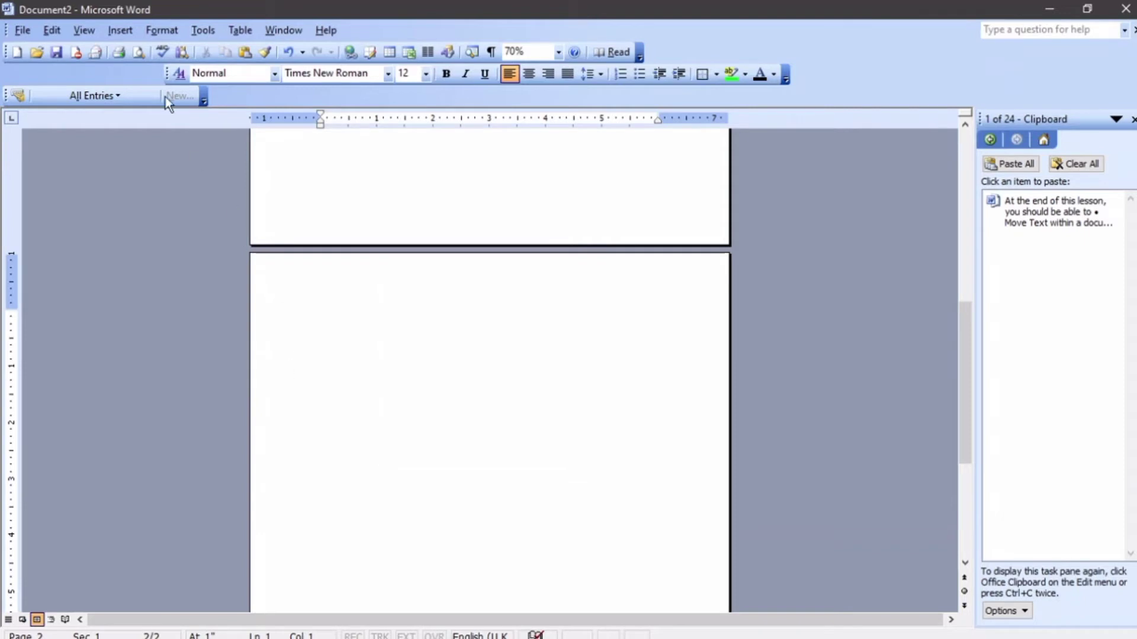
click(53, 29)
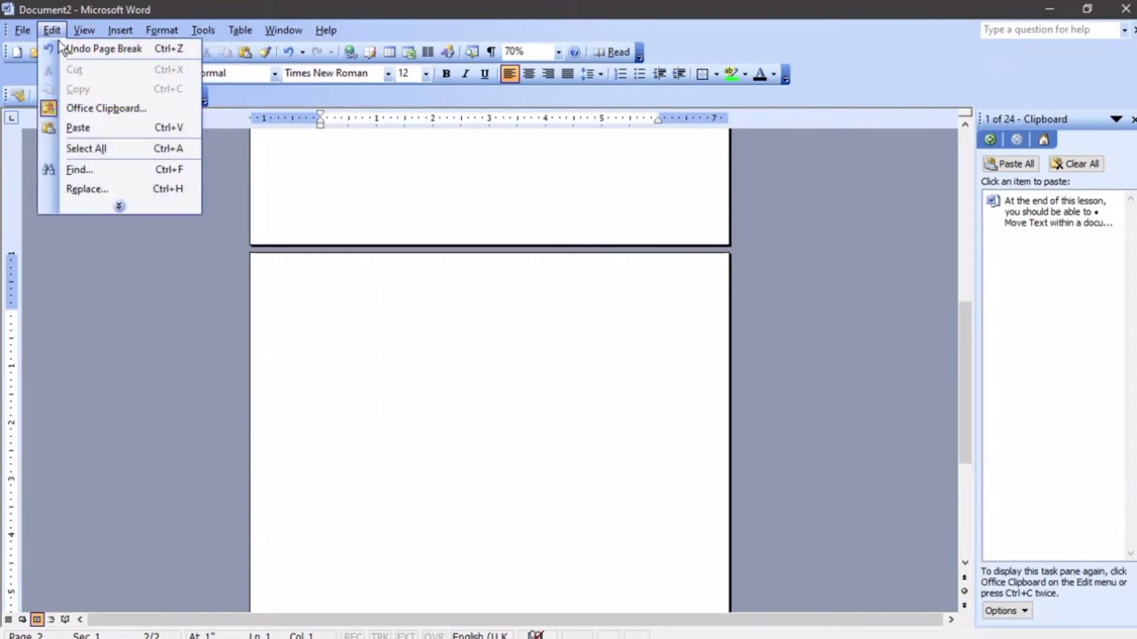
click(90, 129)
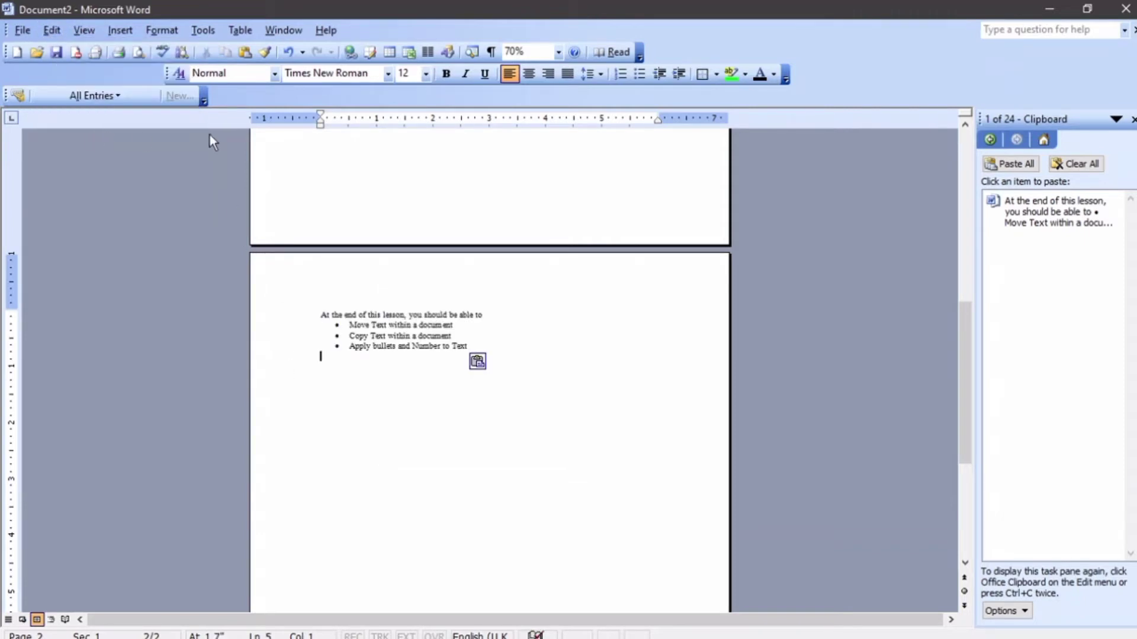
scroll(225, 137, up, 15)
scroll(223, 136, down, 12)
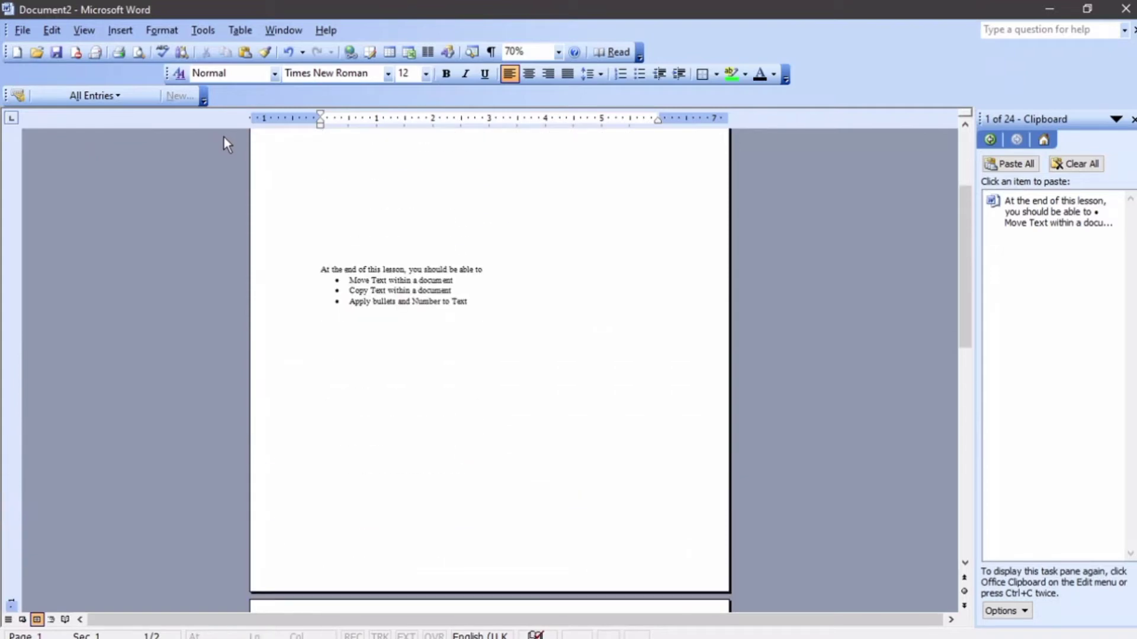
scroll(224, 141, up, 12)
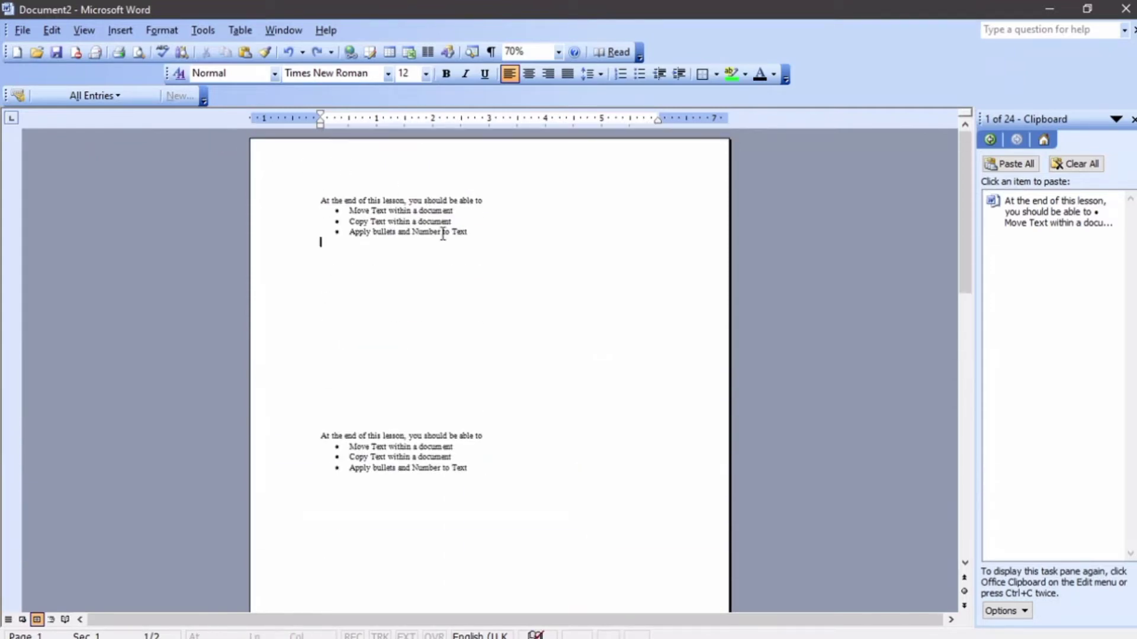
drag(444, 233, 313, 202)
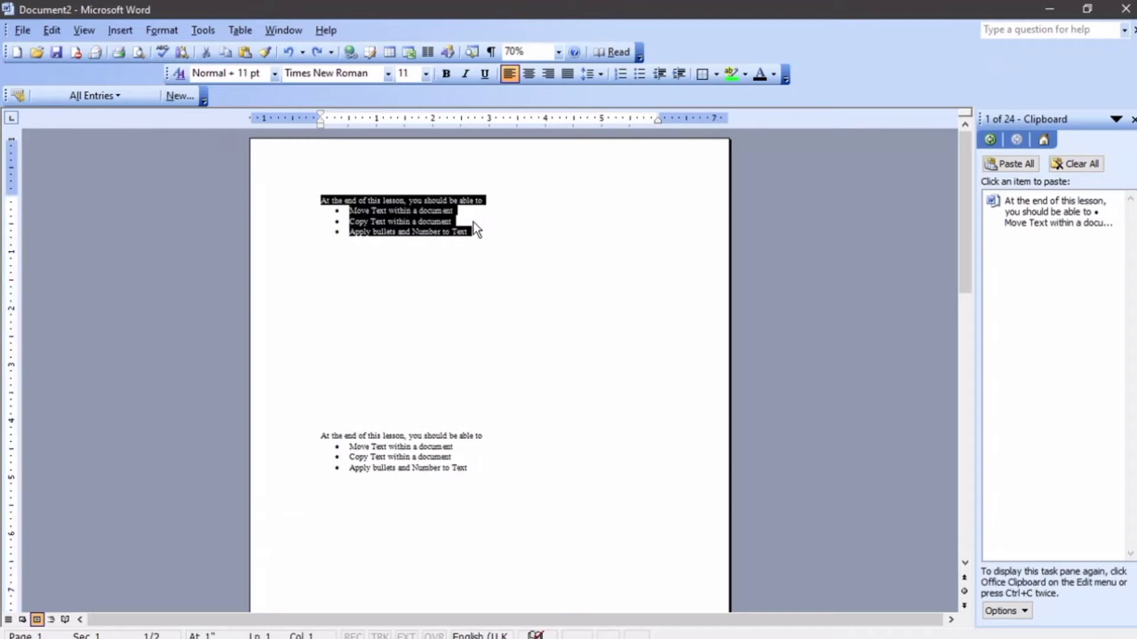
right_click(400, 208)
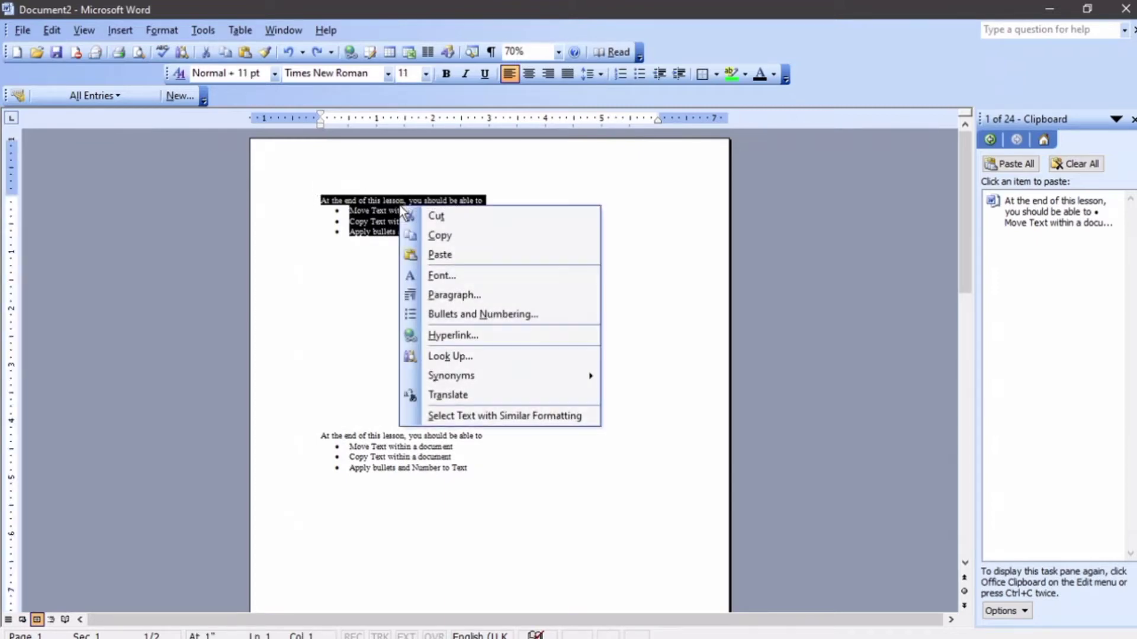
click(437, 235)
scroll(389, 235, down, 6)
scroll(389, 235, down, 4)
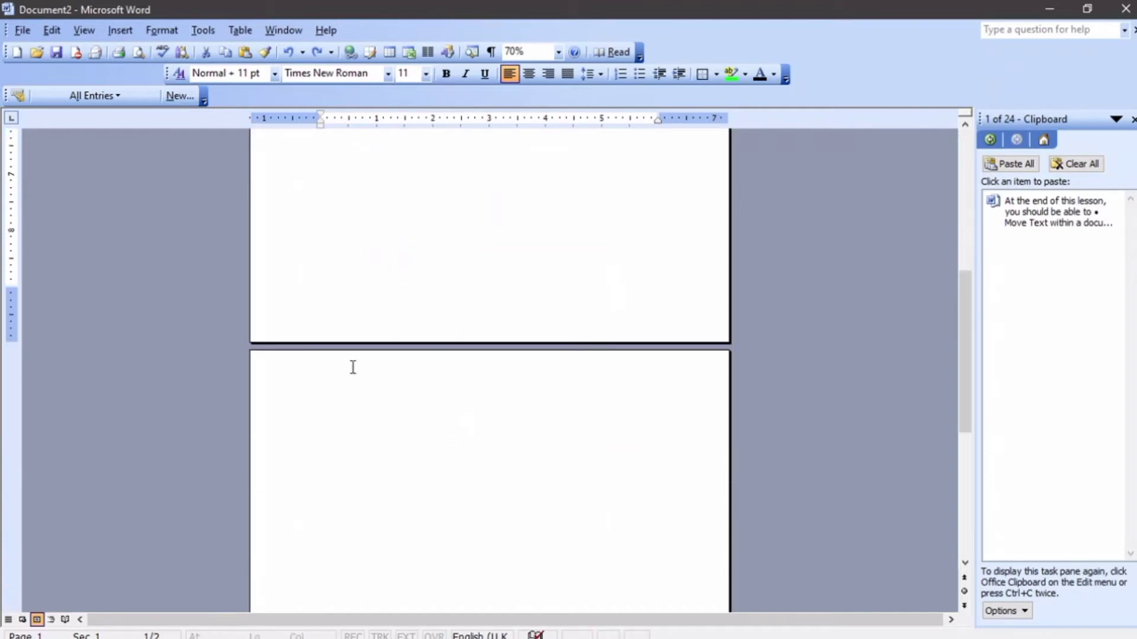
right_click(317, 392)
click(380, 445)
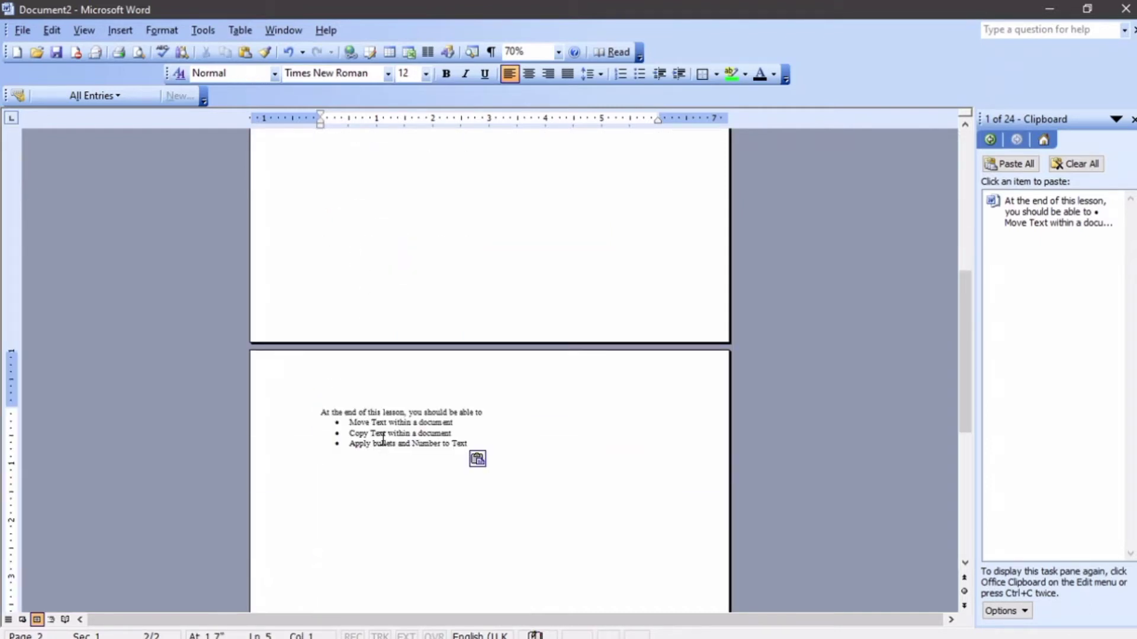
key(ctrl+z)
scroll(355, 391, up, 5)
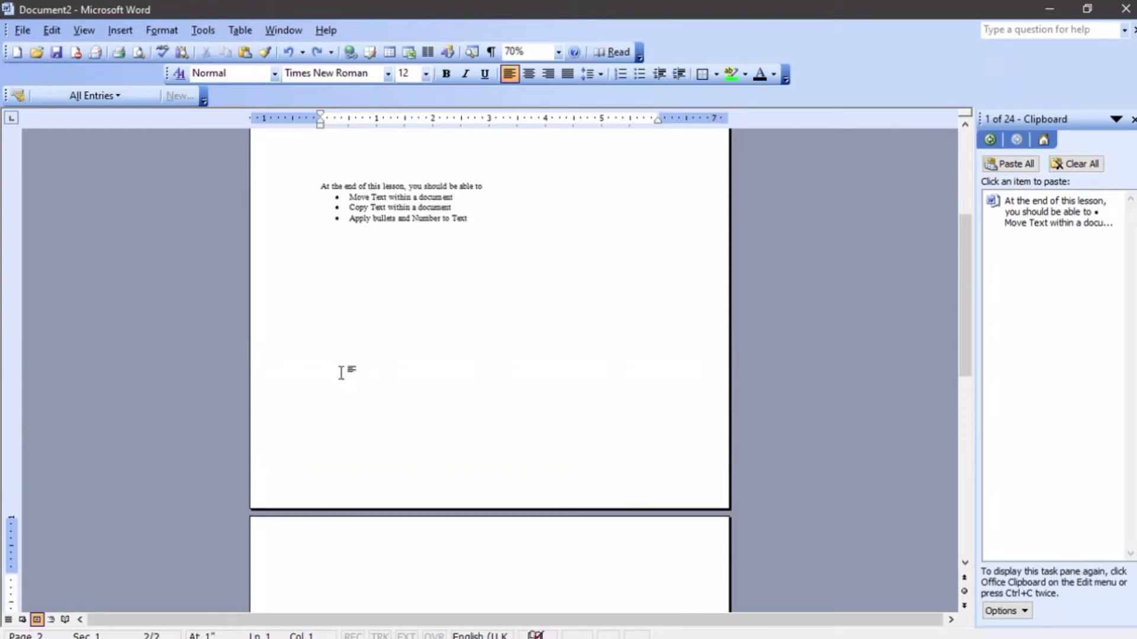
scroll(350, 205, up, 1)
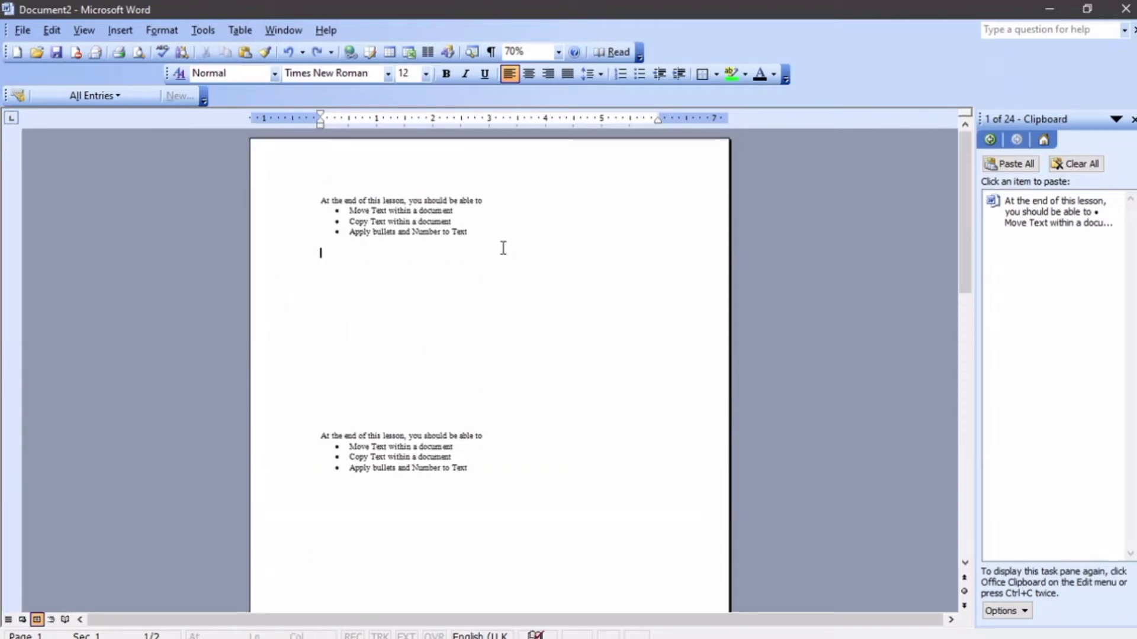
Select the intro line and three bullets and paste them at the top of page 2.
drag(503, 246, 268, 195)
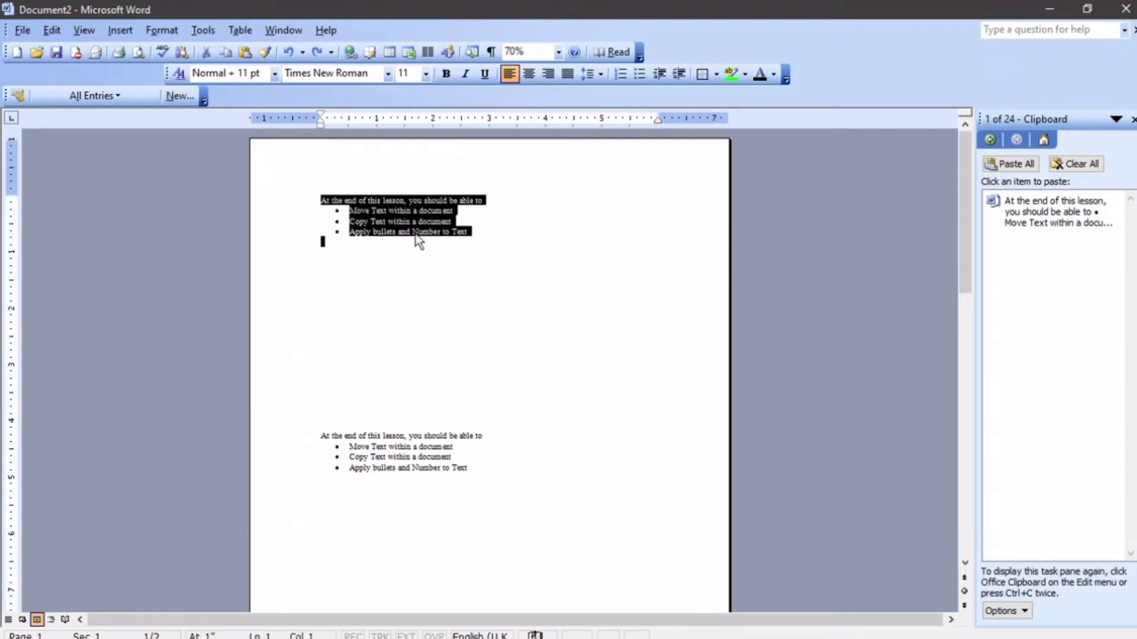
click(476, 256)
drag(477, 233, 287, 193)
key(ctrl+c)
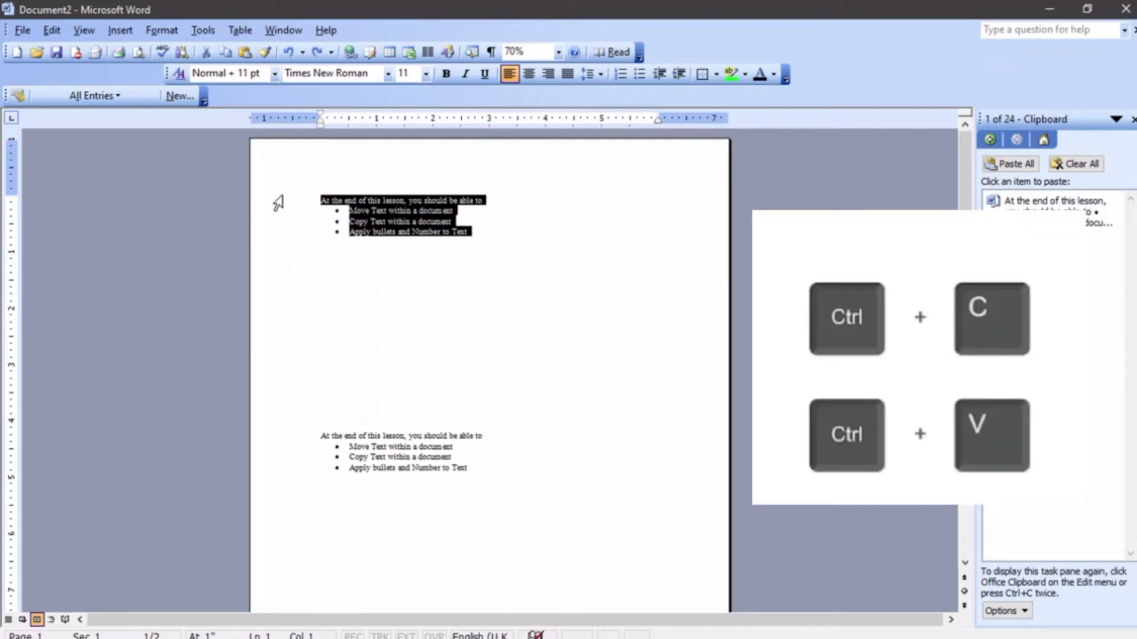
scroll(322, 231, down, 10)
click(356, 302)
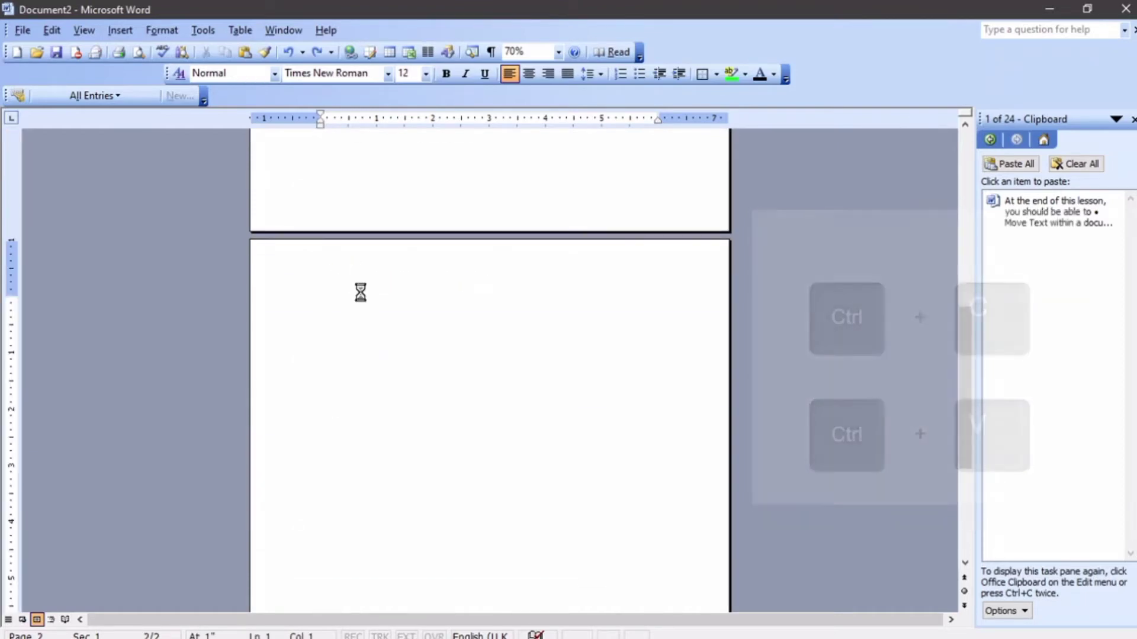
key(ctrl+v)
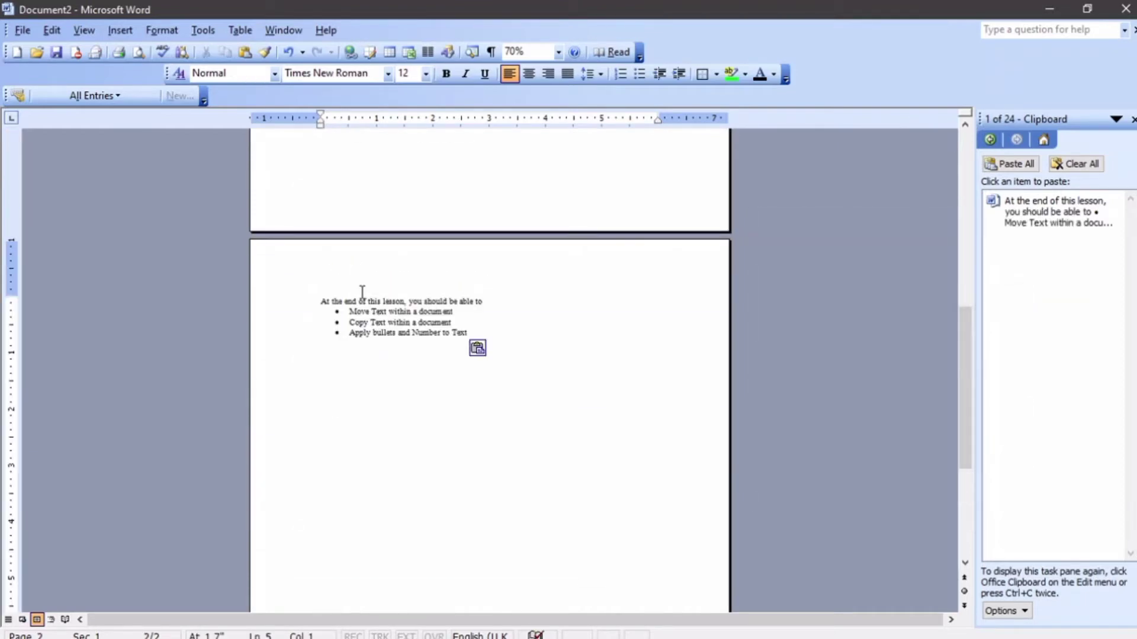
Select all text in the document and delete it.
scroll(362, 291, up, 6)
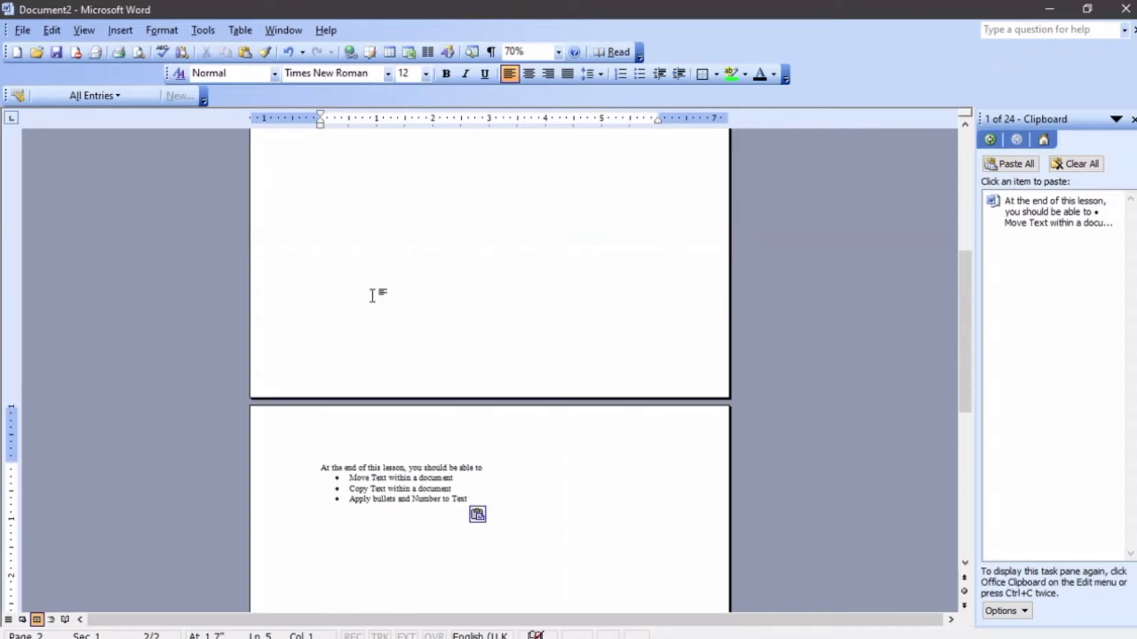
scroll(513, 434, up, 1)
key(ctrl+a)
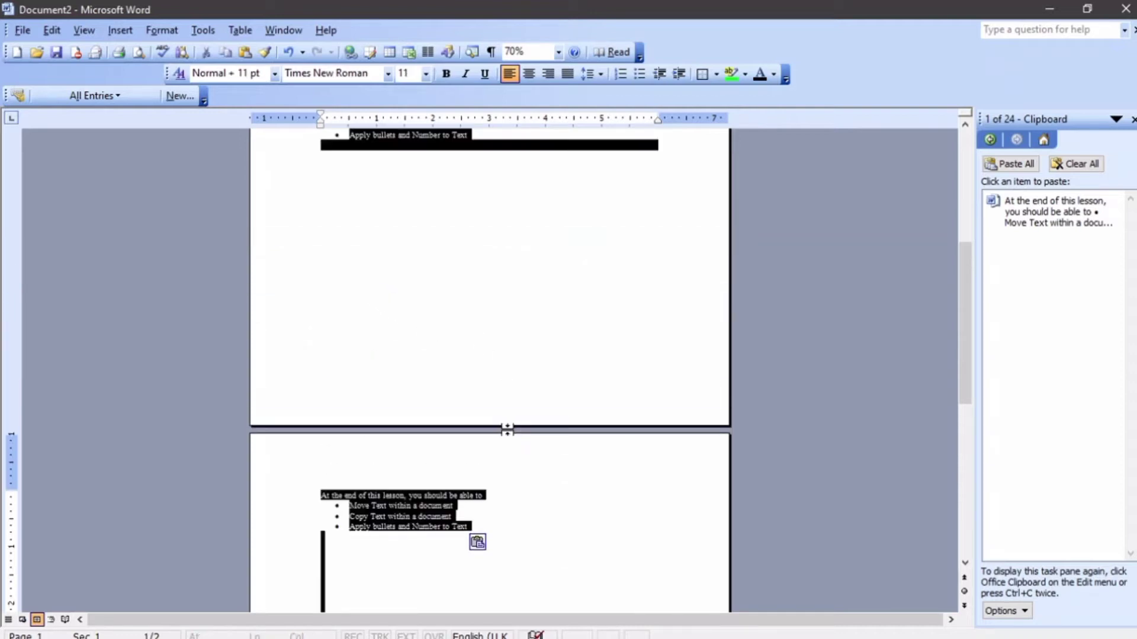
key(Delete)
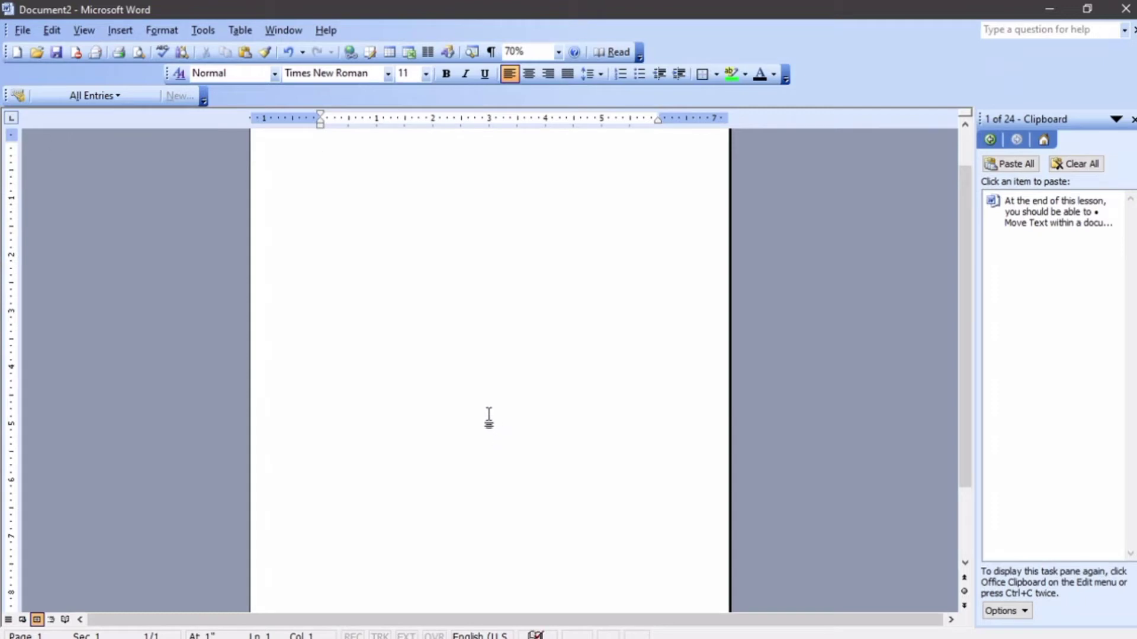
Paste the lesson text into the empty page, then cut it with Edit > Cut.
key(ctrl+v)
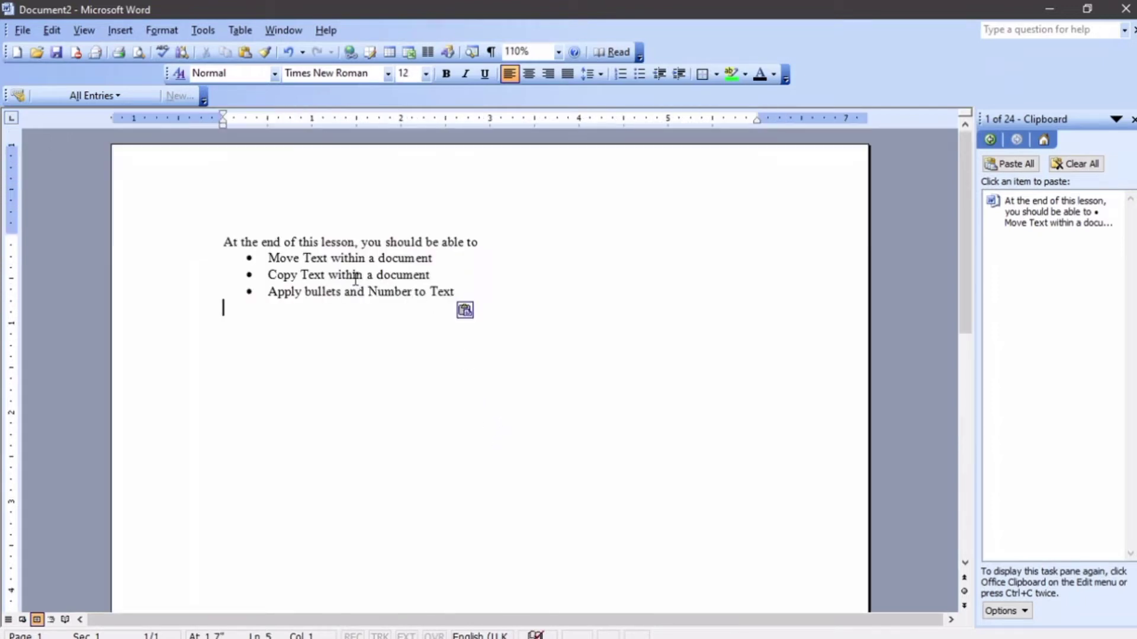
click(225, 242)
drag(224, 242, 458, 293)
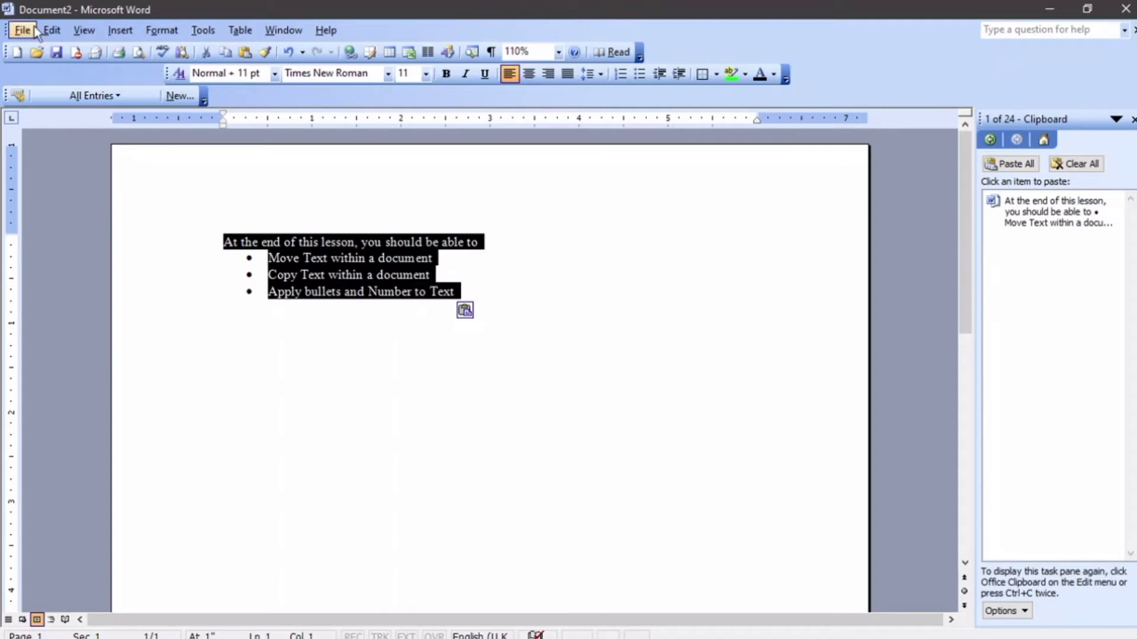
click(52, 30)
click(89, 71)
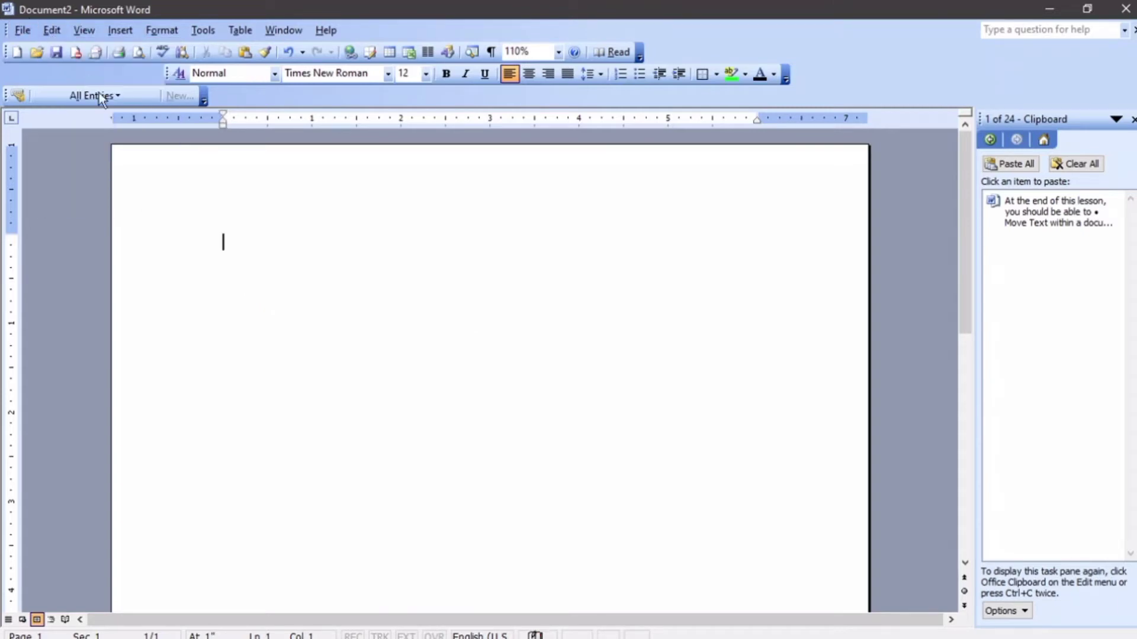
Insert a page break, paste the lesson text at the top of page 2, and select it.
scroll(237, 320, down, 6)
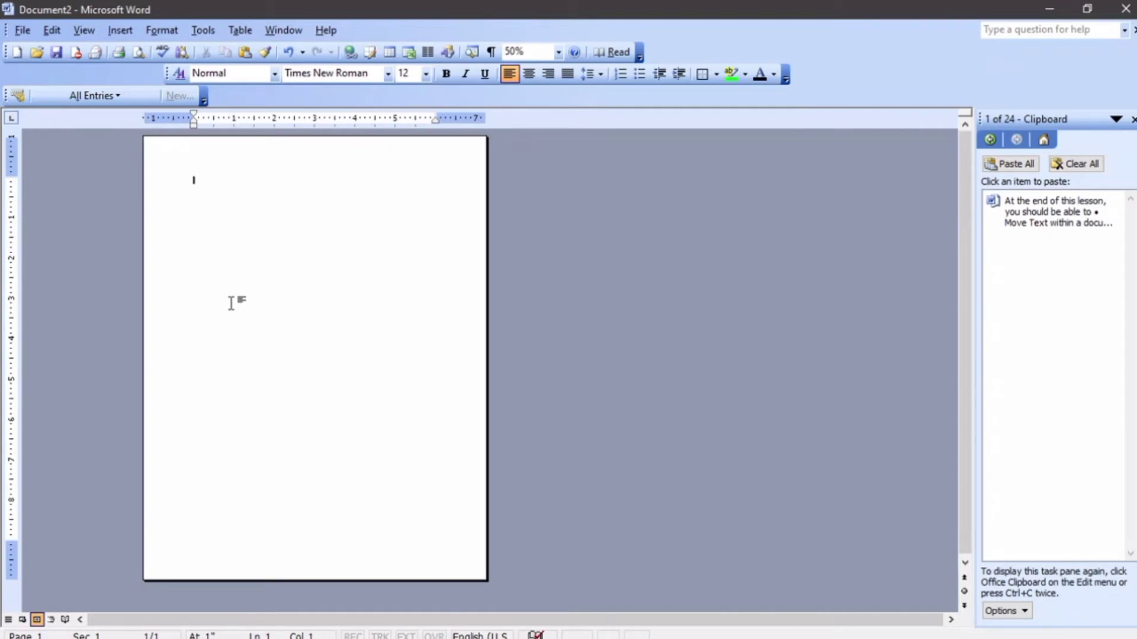
key(ctrl+Return)
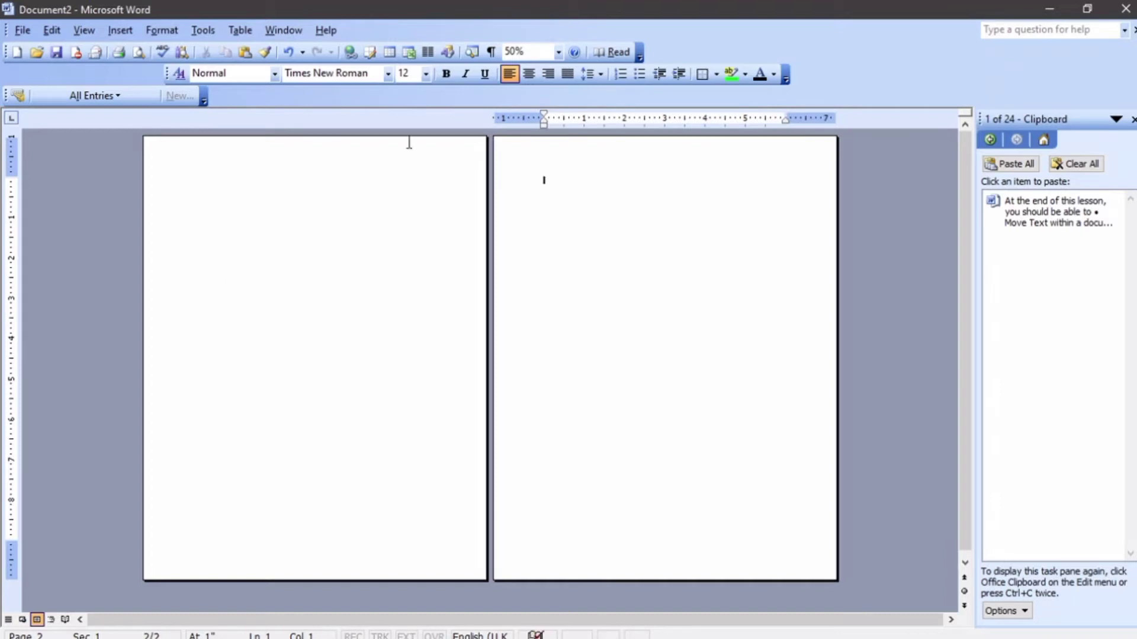
click(52, 29)
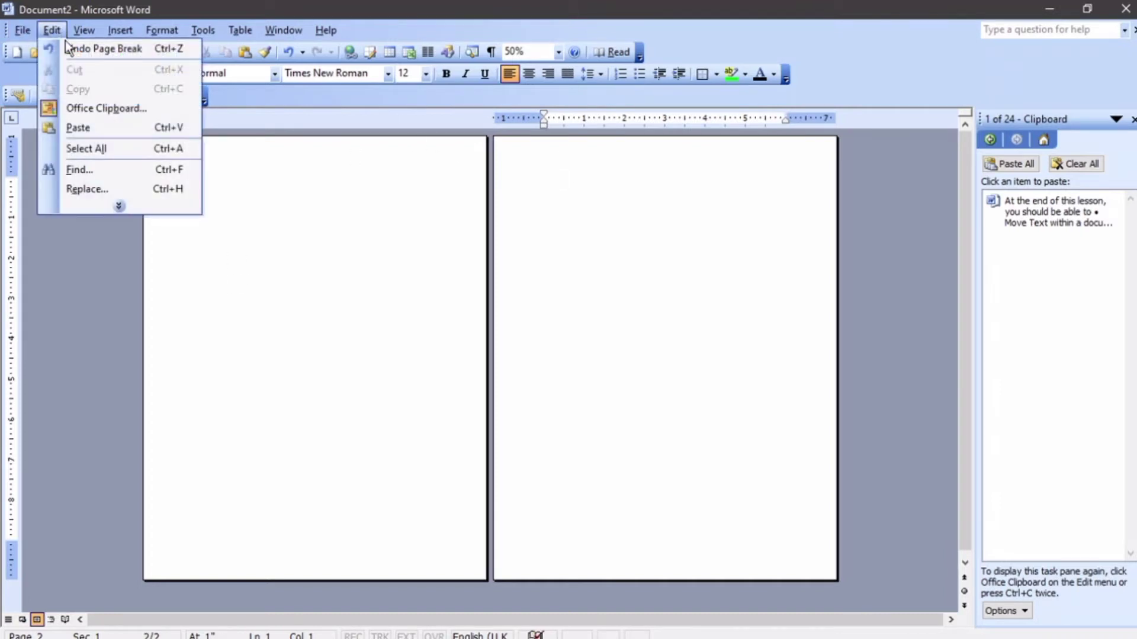
click(87, 126)
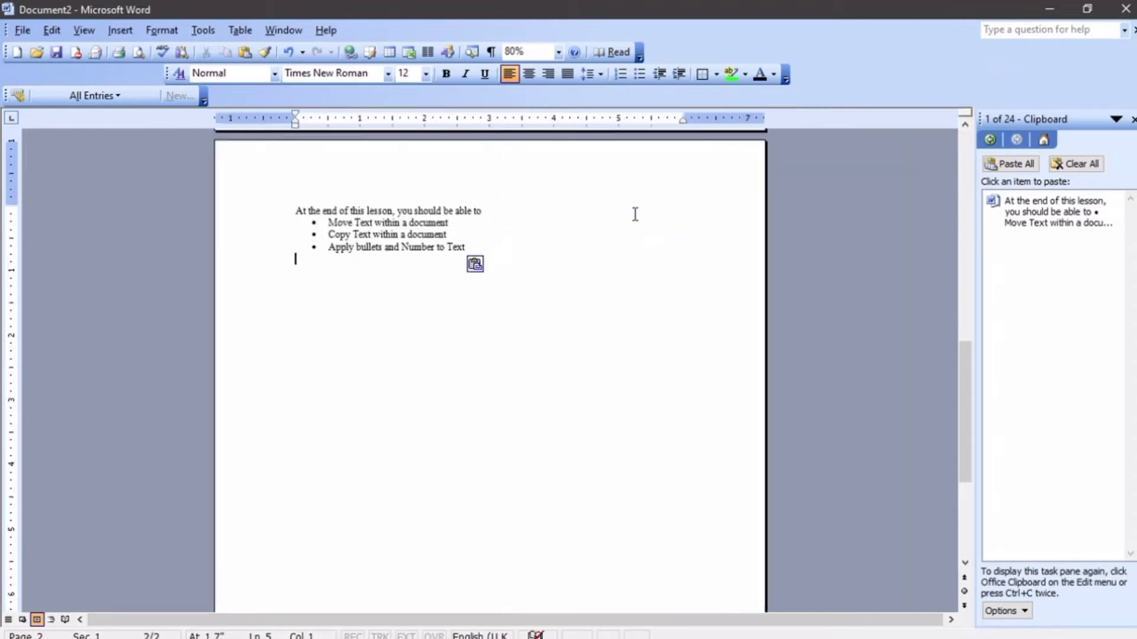
ctrl+scroll(634, 213, up, 4)
ctrl+scroll(635, 215, up, 5)
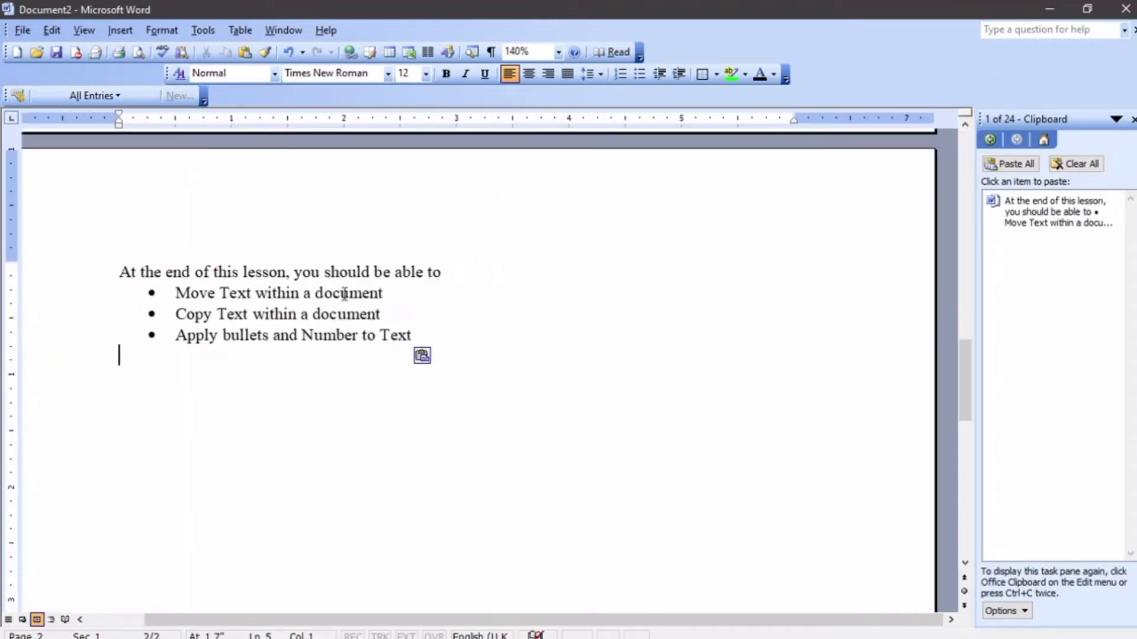
drag(426, 335, 104, 271)
ctrl+scroll(104, 272, down, 5)
ctrl+scroll(309, 276, down, 7)
ctrl+scroll(322, 278, up, 4)
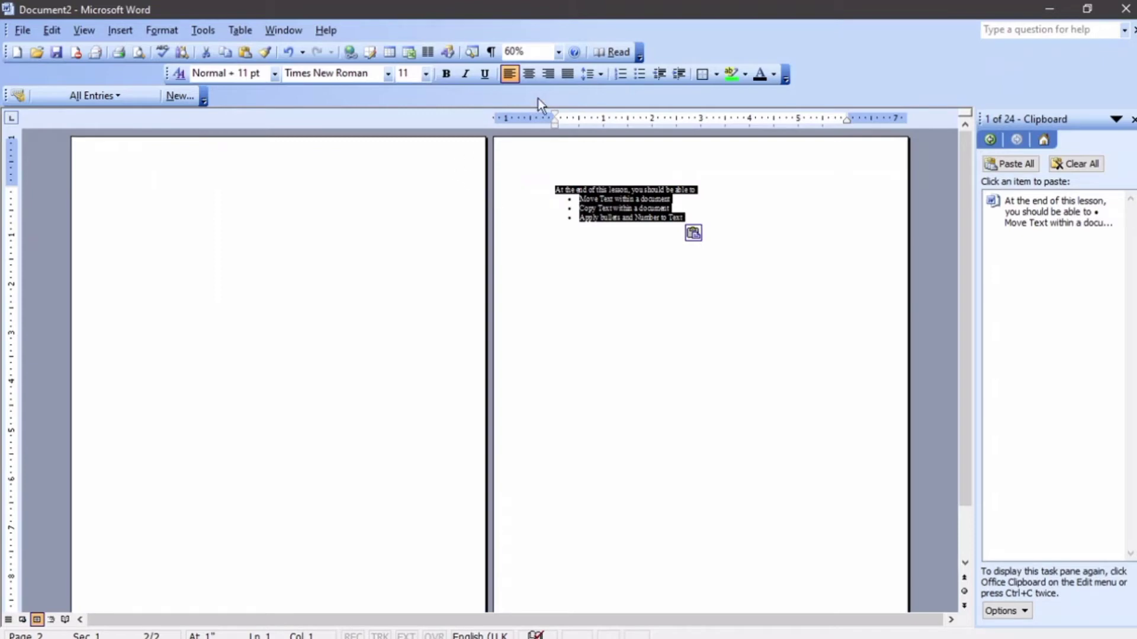
Cut the lesson text from page 2 and paste it at the top of page 1.
right_click(640, 185)
click(666, 203)
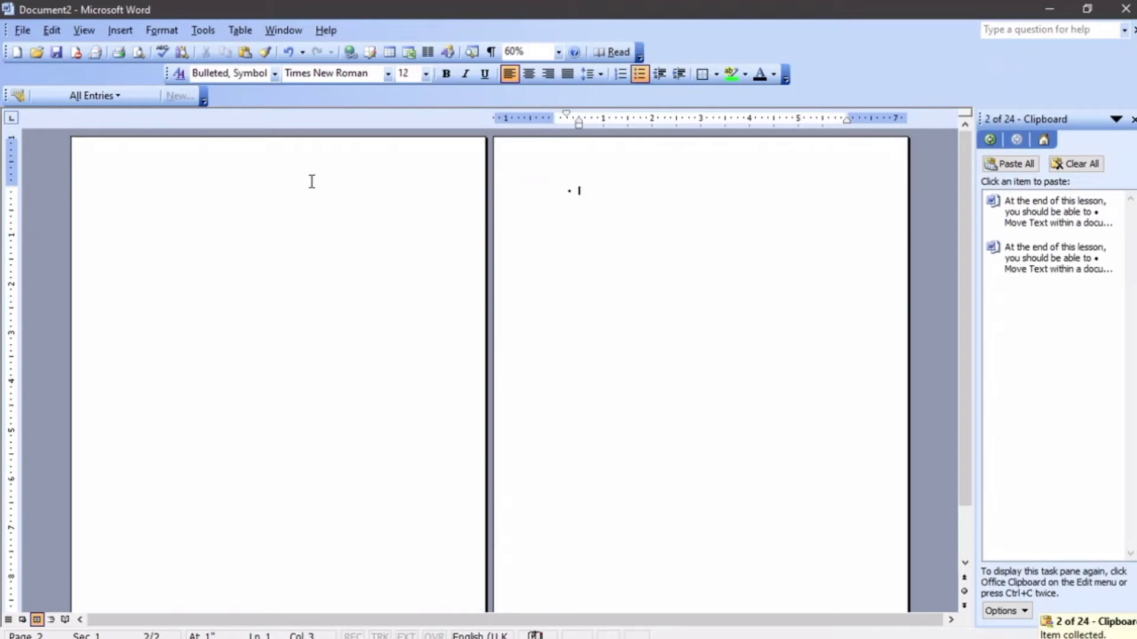
right_click(145, 189)
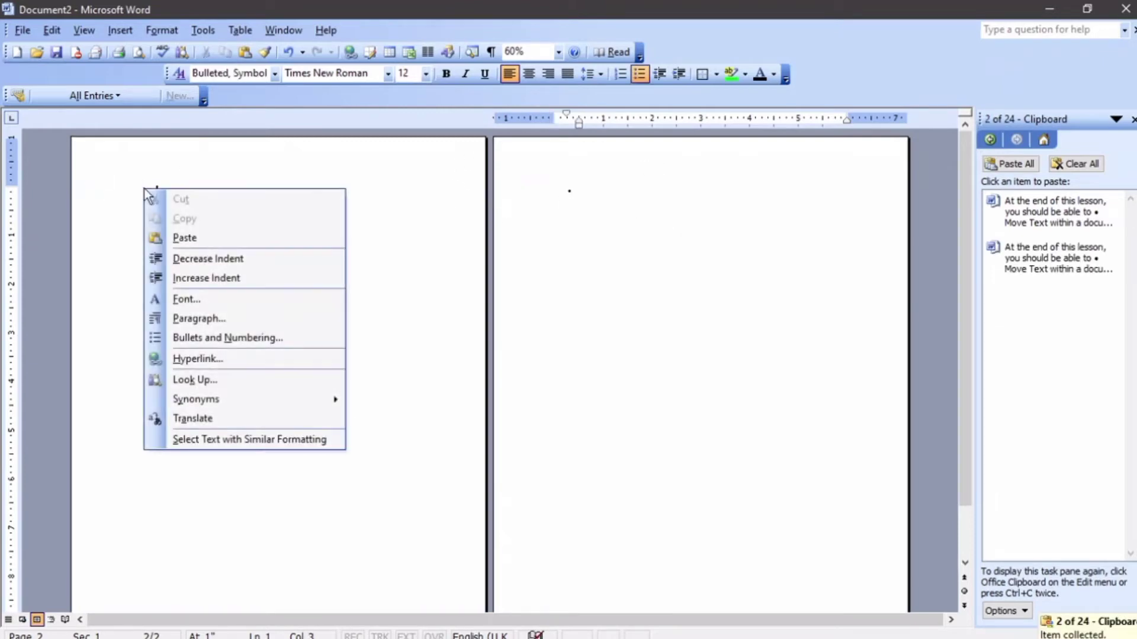
click(175, 237)
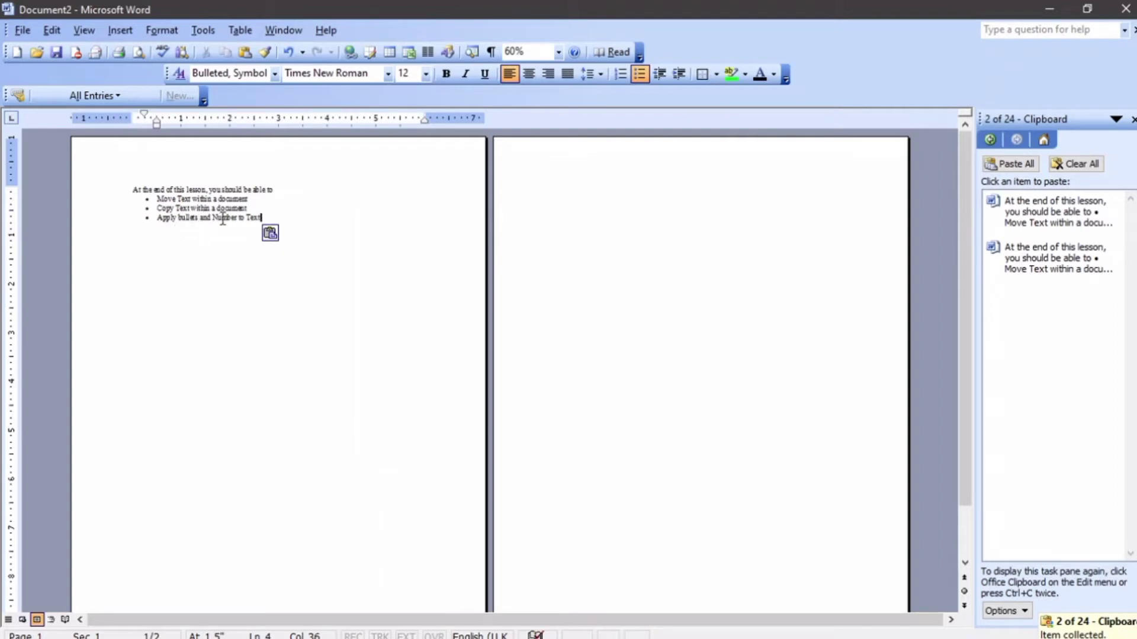
mouse_move(250, 209)
mouse_down()
mouse_move(118, 177)
mouse_move(154, 204)
mouse_move(270, 218)
mouse_up()
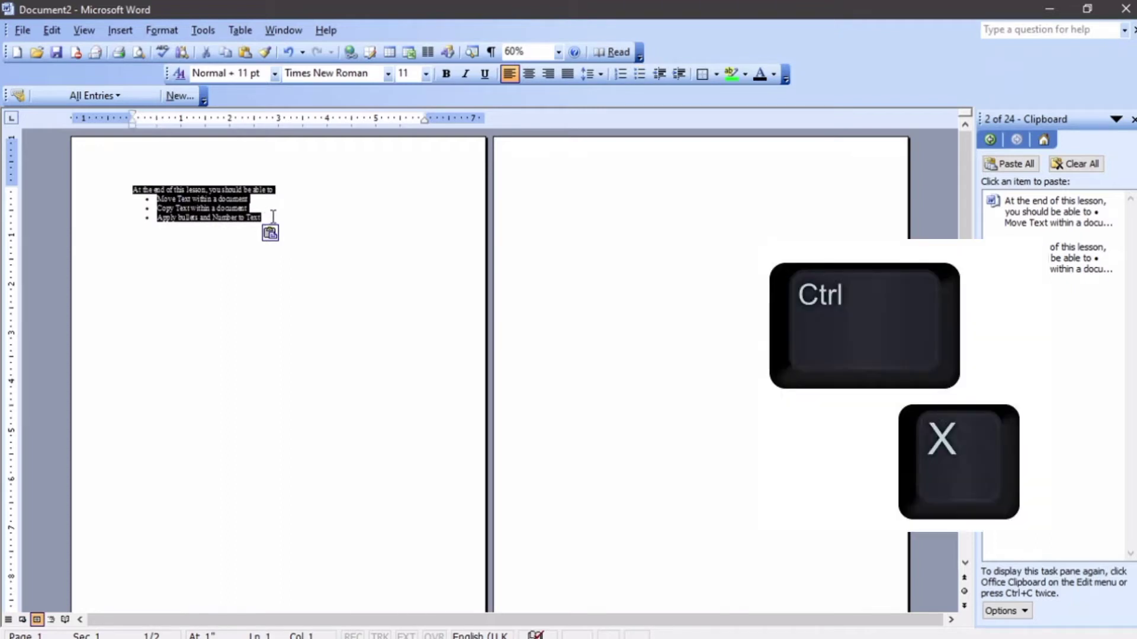
Cut the lesson text and paste it onto page 2 with Ctrl+X and Ctrl+V.
key(ctrl+x)
click(580, 196)
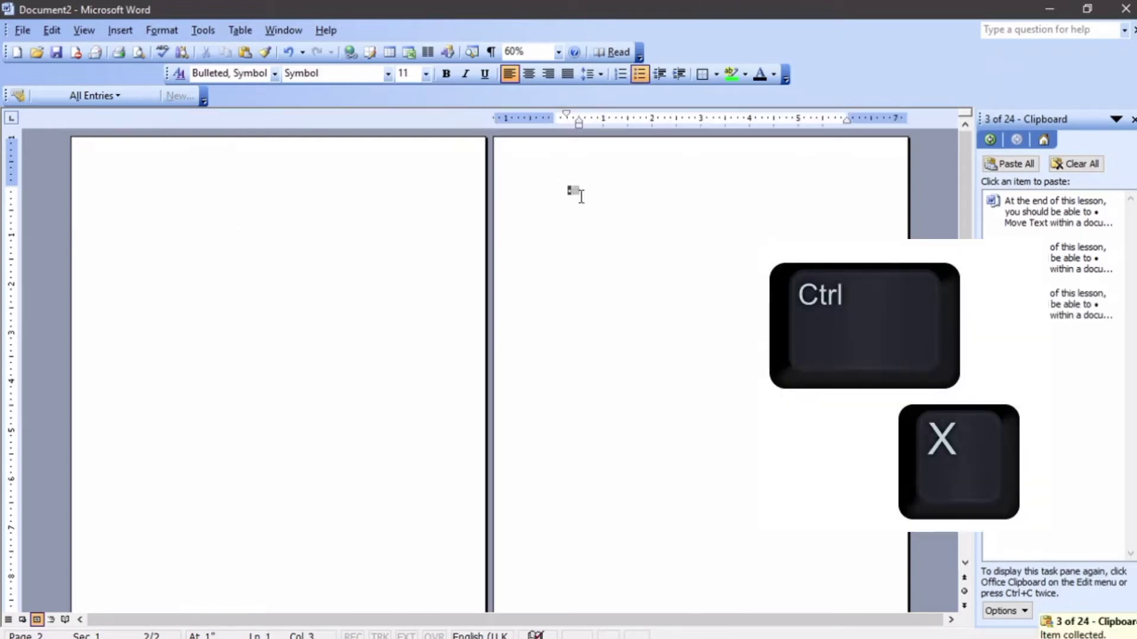
key(ctrl+v)
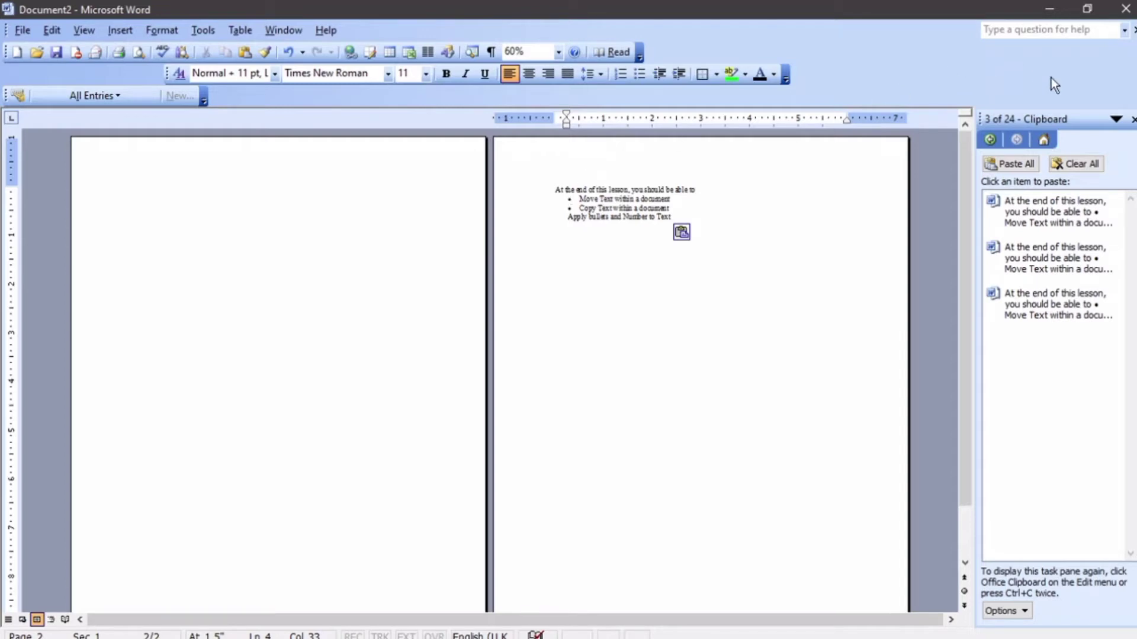
Close the Clipboard pane and delete the four pasted lines on page 2.
click(1132, 119)
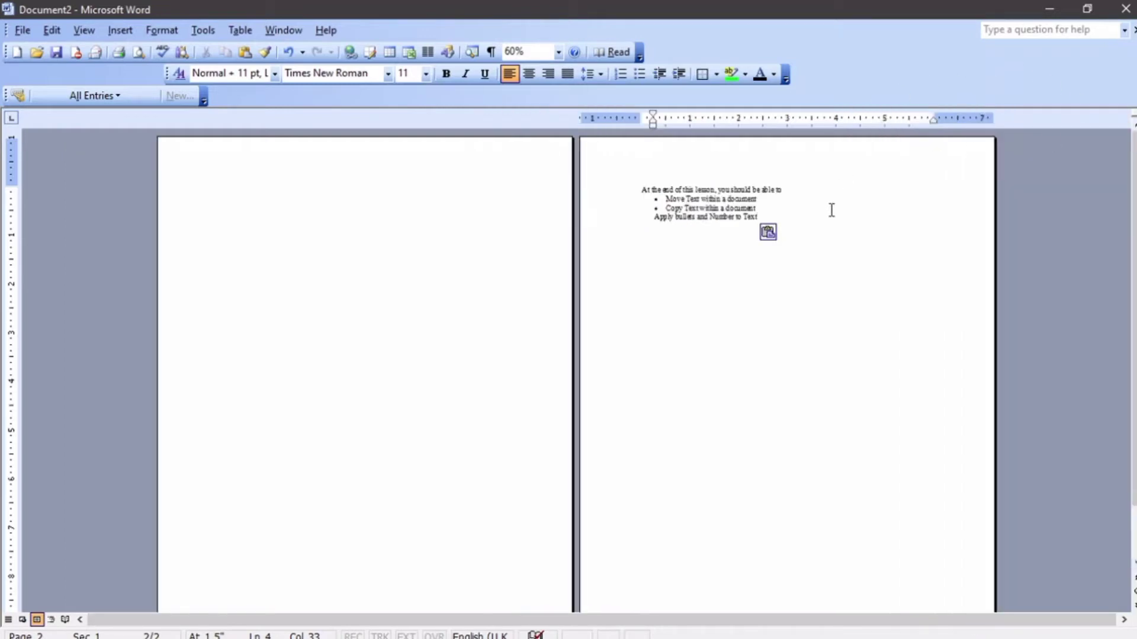
drag(760, 217, 588, 178)
key(Delete)
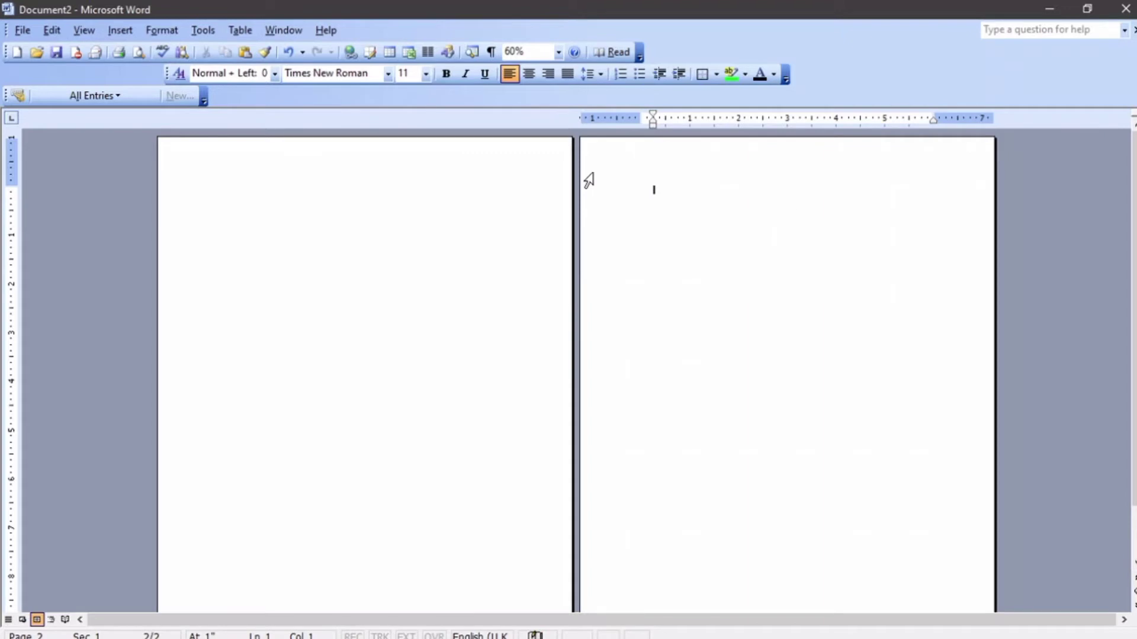
Remove the empty second page and type the heading 'List of Names'.
key(BackSpace)
scroll(595, 180, up, 7)
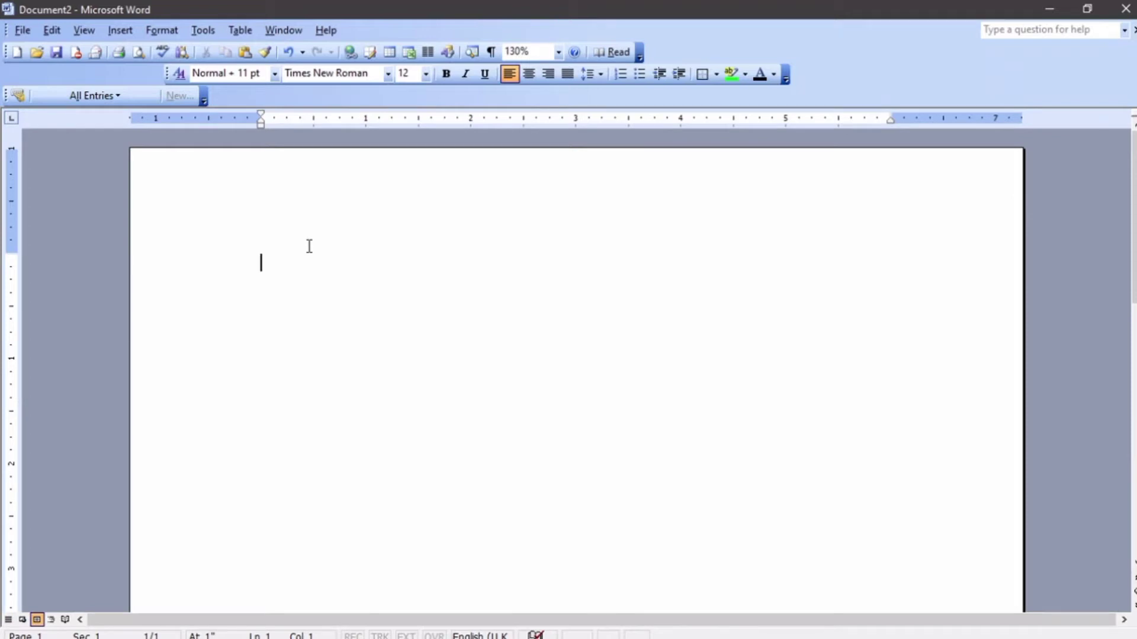
text(List of Names)
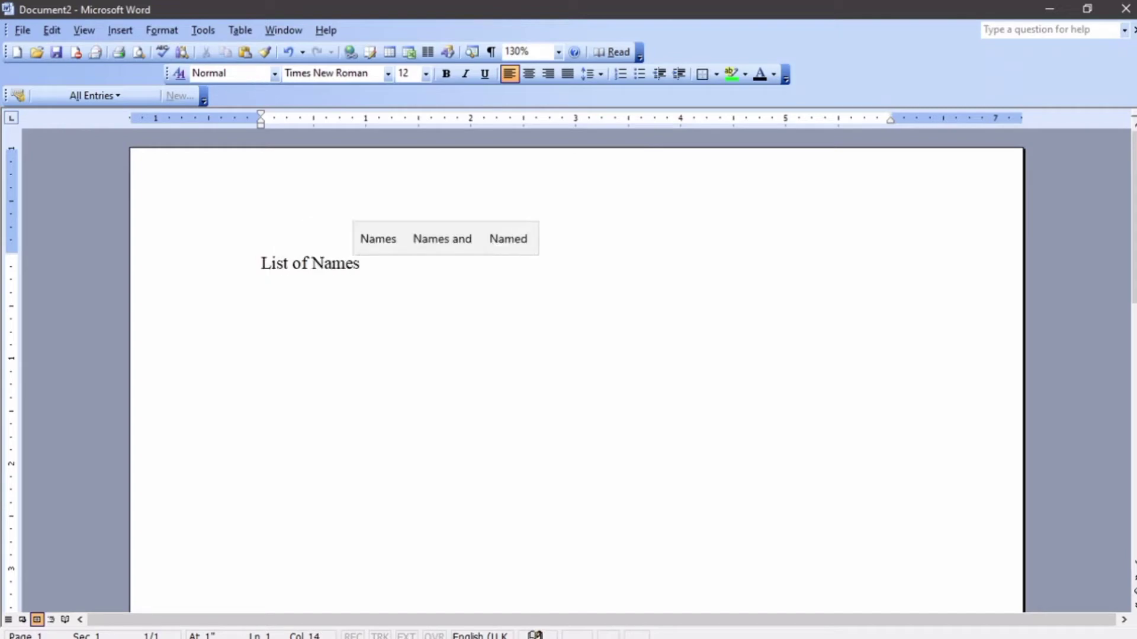
key(Return)
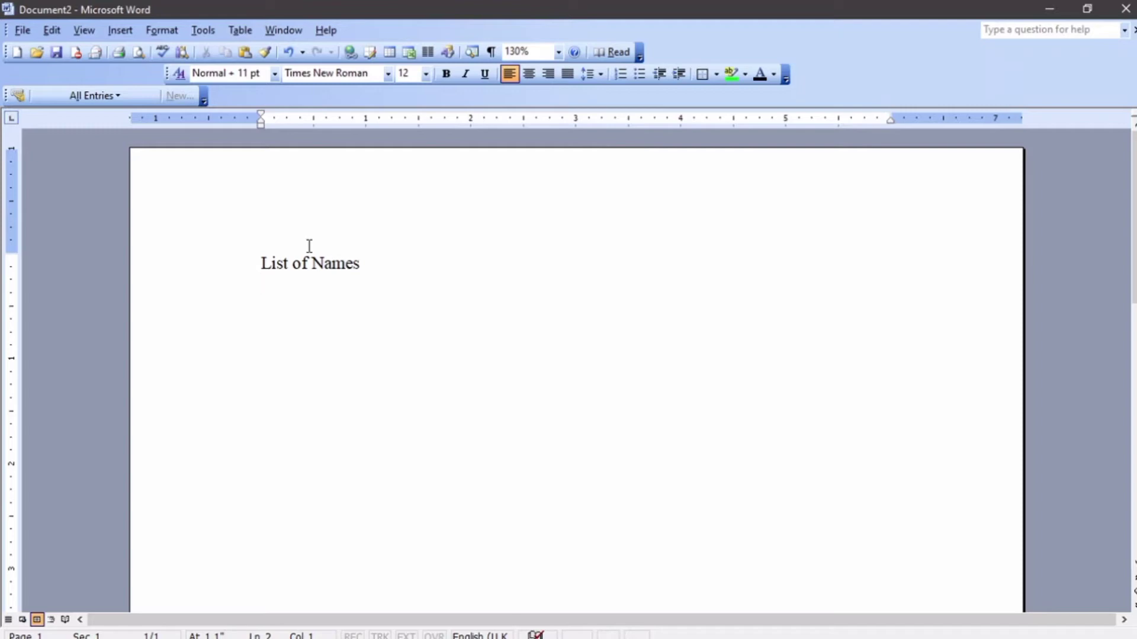
Type Jane, Jack, Nelly, John, Eunice and Peter, one name per line.
text(Jane)
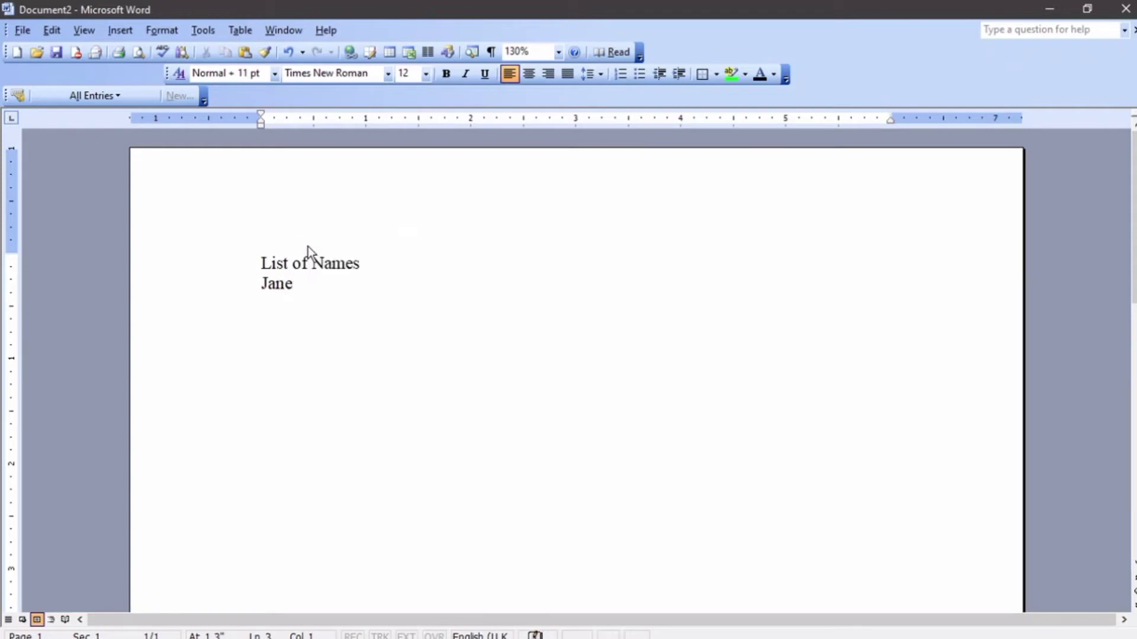
key(Return)
text(k)
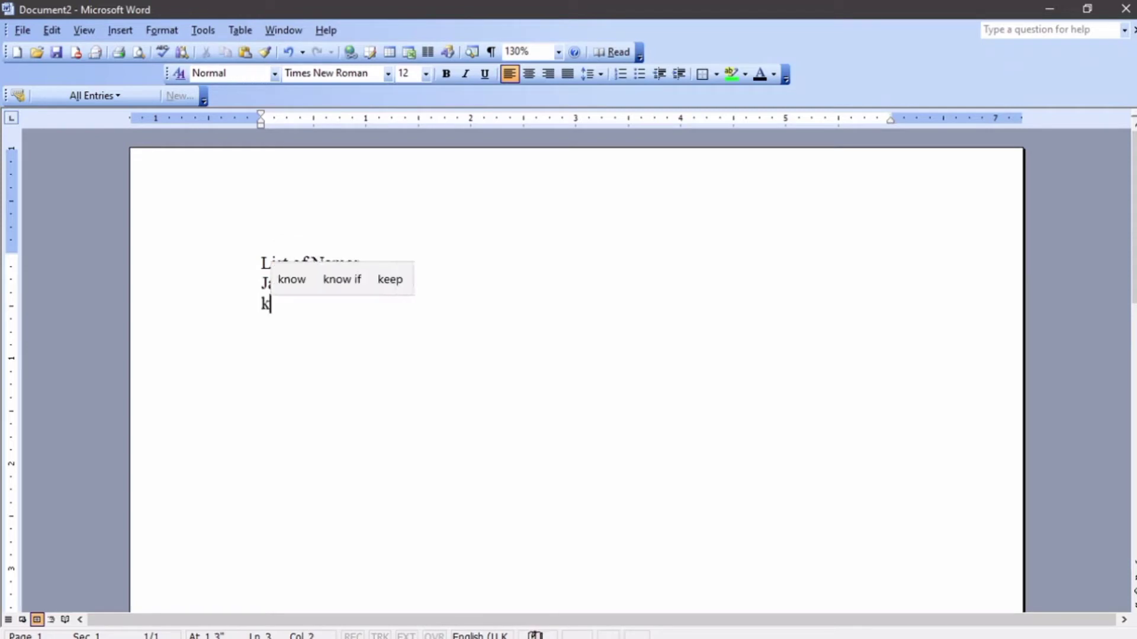
key(BackSpace)
text(Jack)
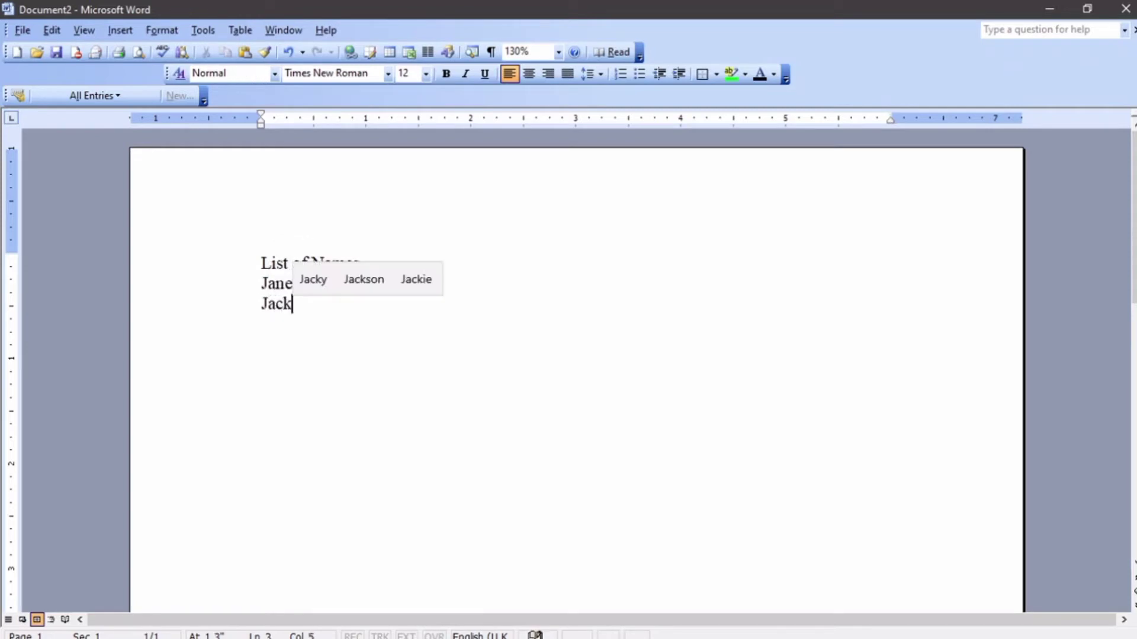
key(Return)
text(Nelly)
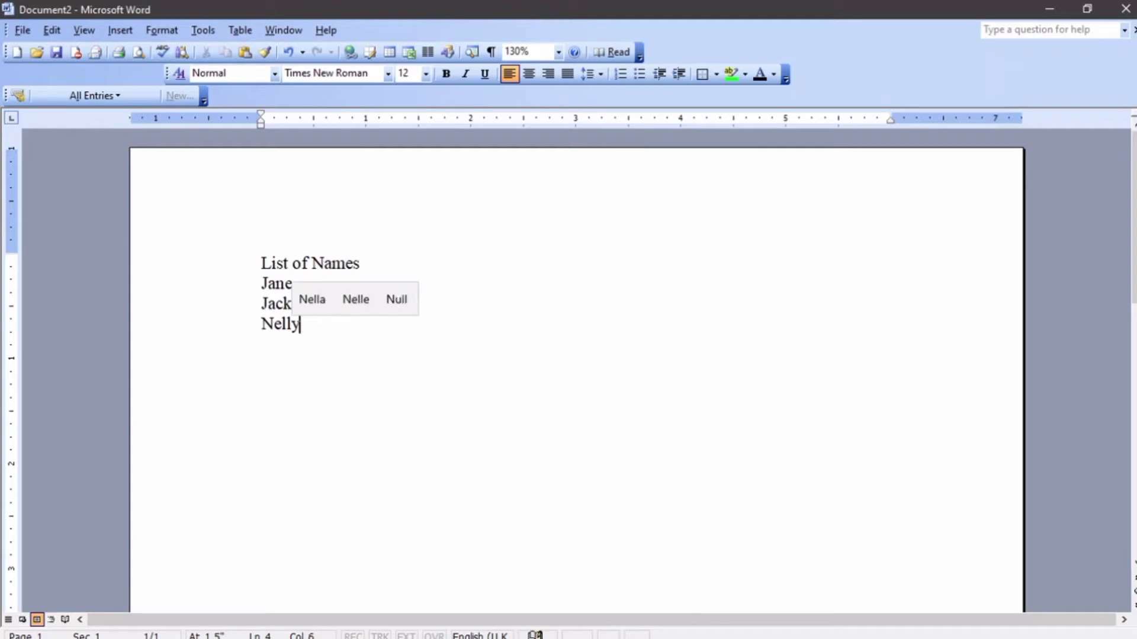
key(Return)
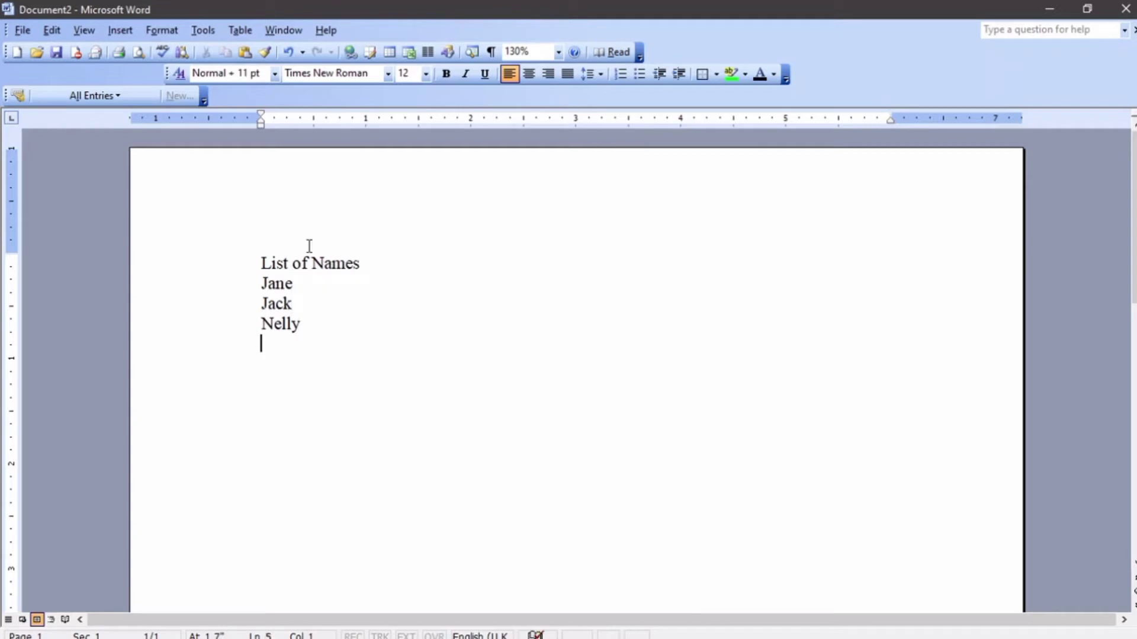
text(John)
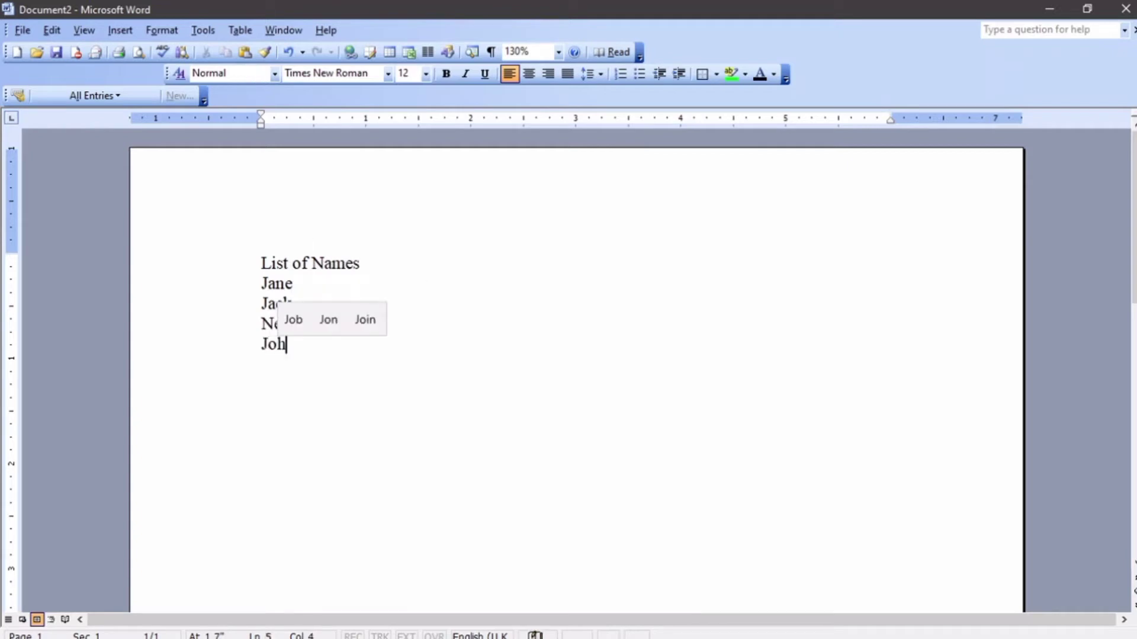
key(Return)
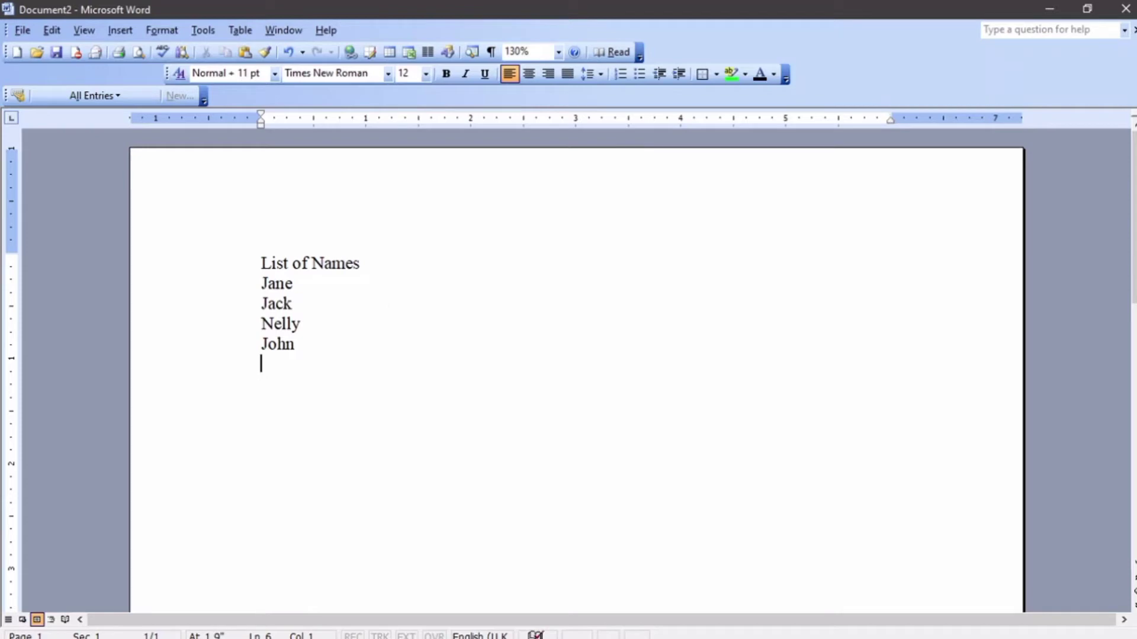
text(Eunice)
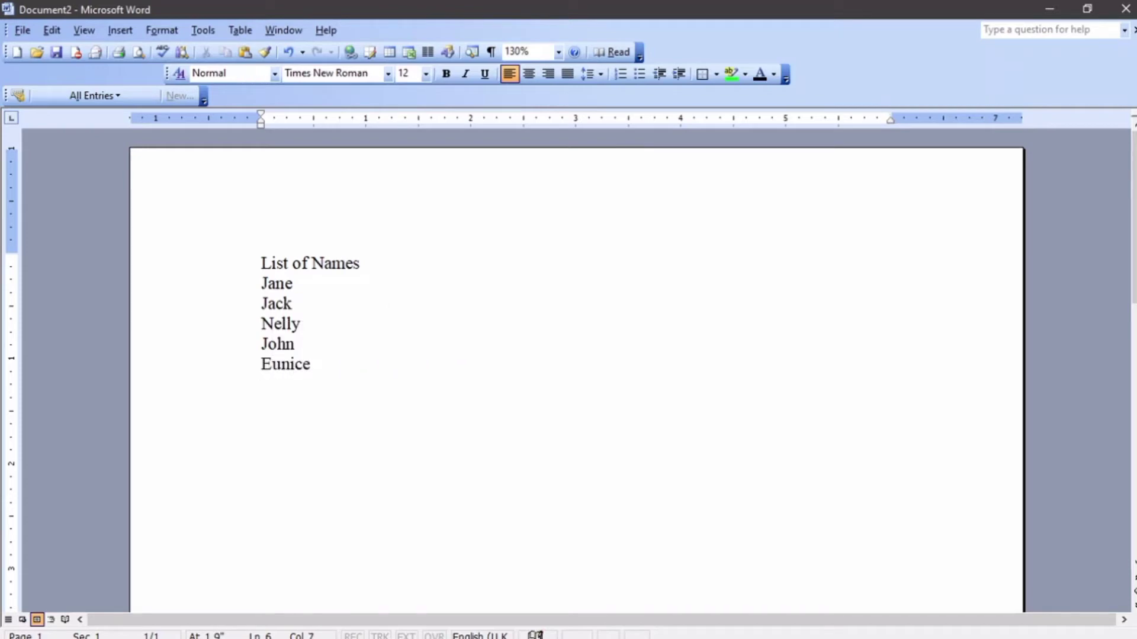
key(Return)
text(Peter)
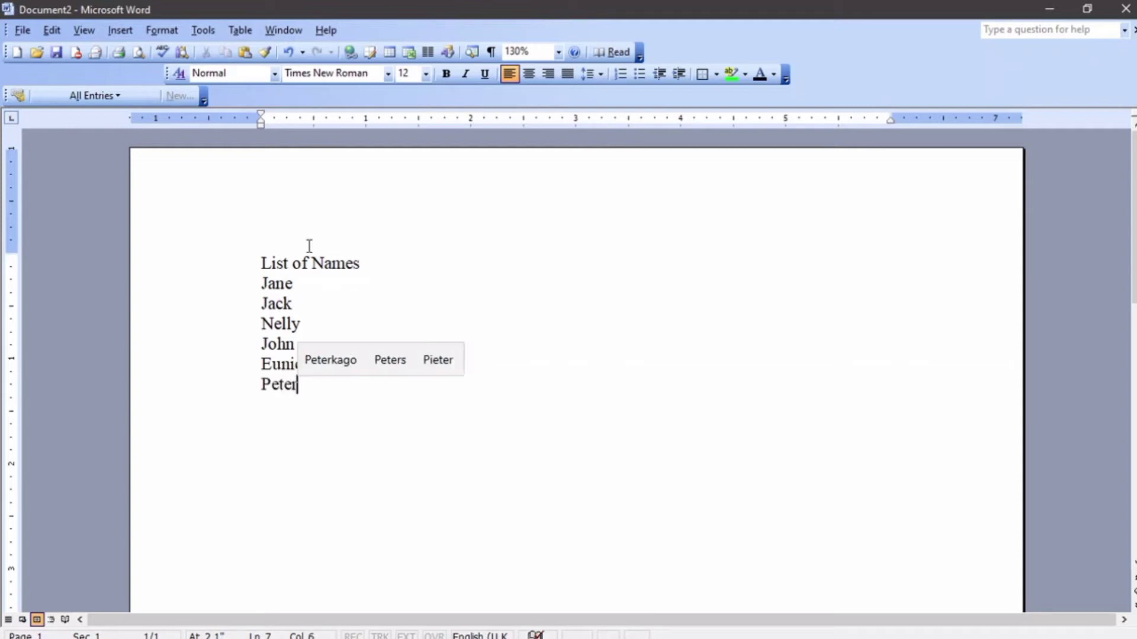
Try numbered and bulleted formats on the six names, leaving them as plain lines.
click(507, 304)
drag(305, 397, 229, 290)
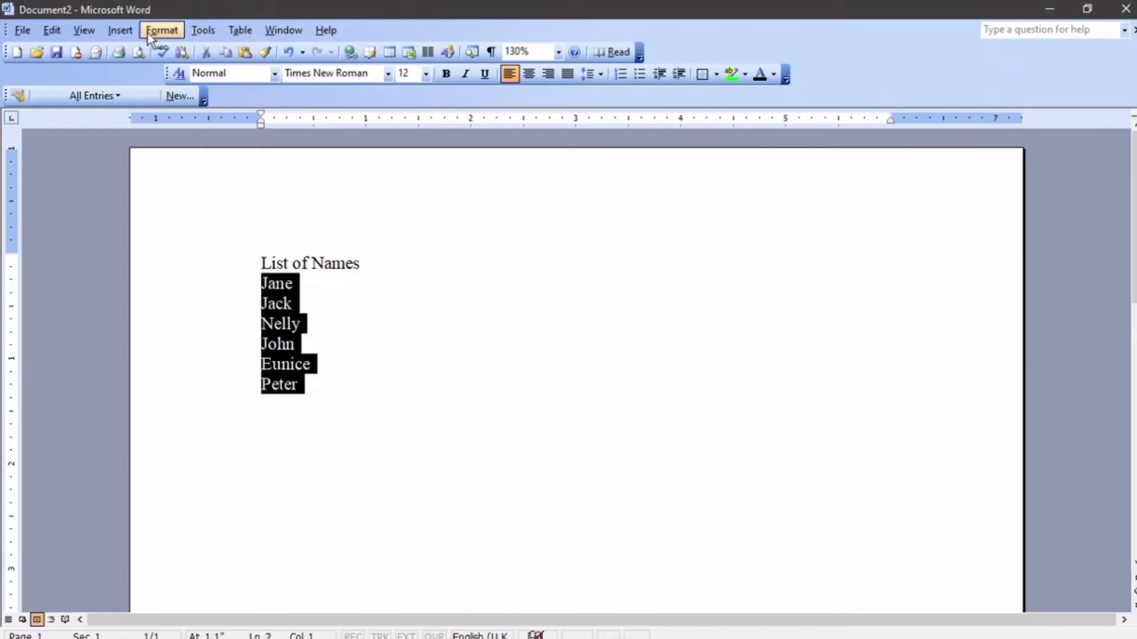
click(619, 76)
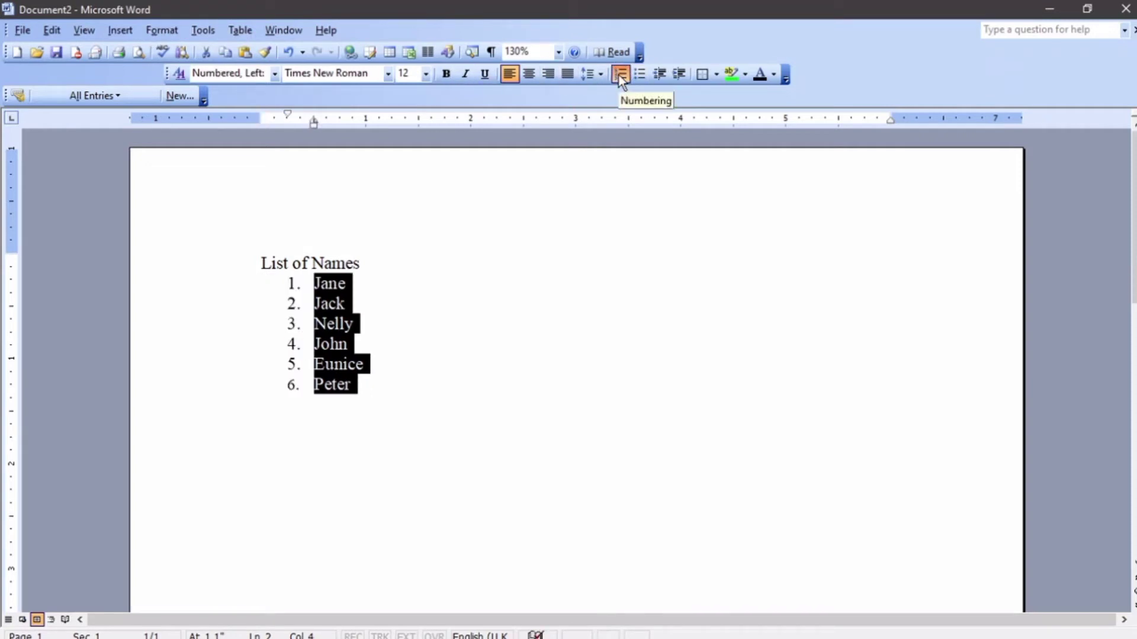
click(619, 76)
click(620, 75)
click(620, 75)
click(639, 74)
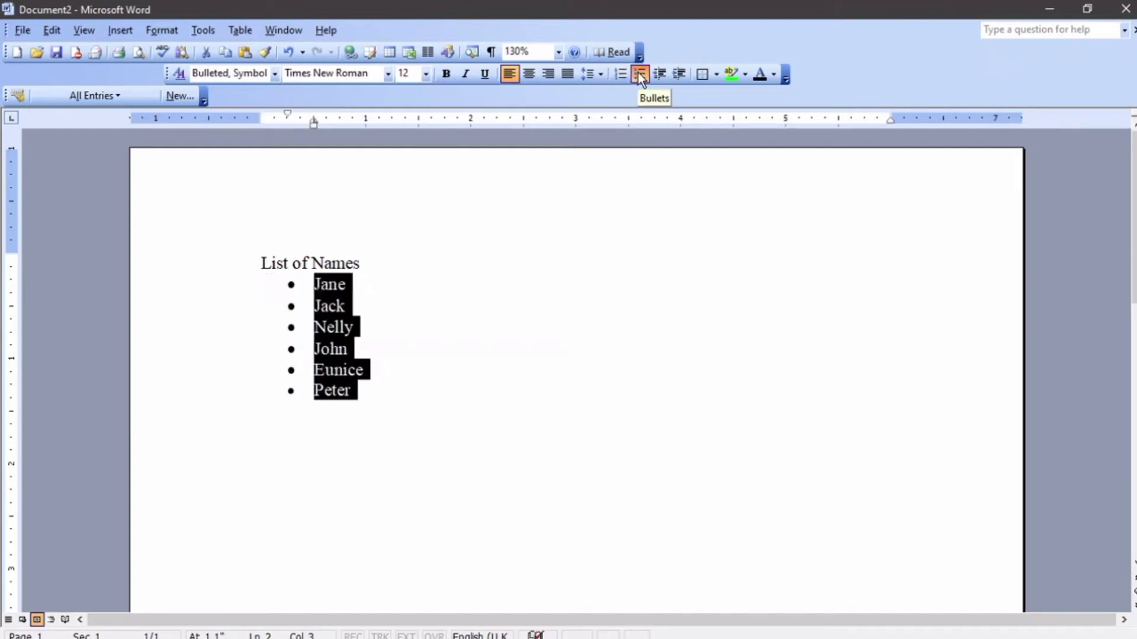
click(627, 74)
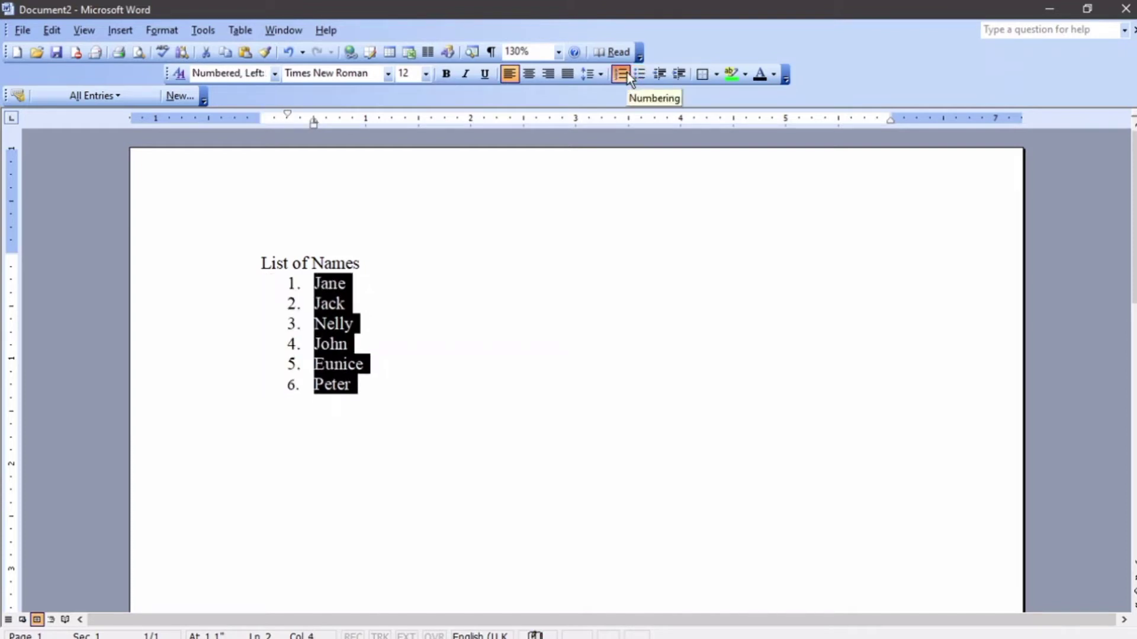
click(627, 74)
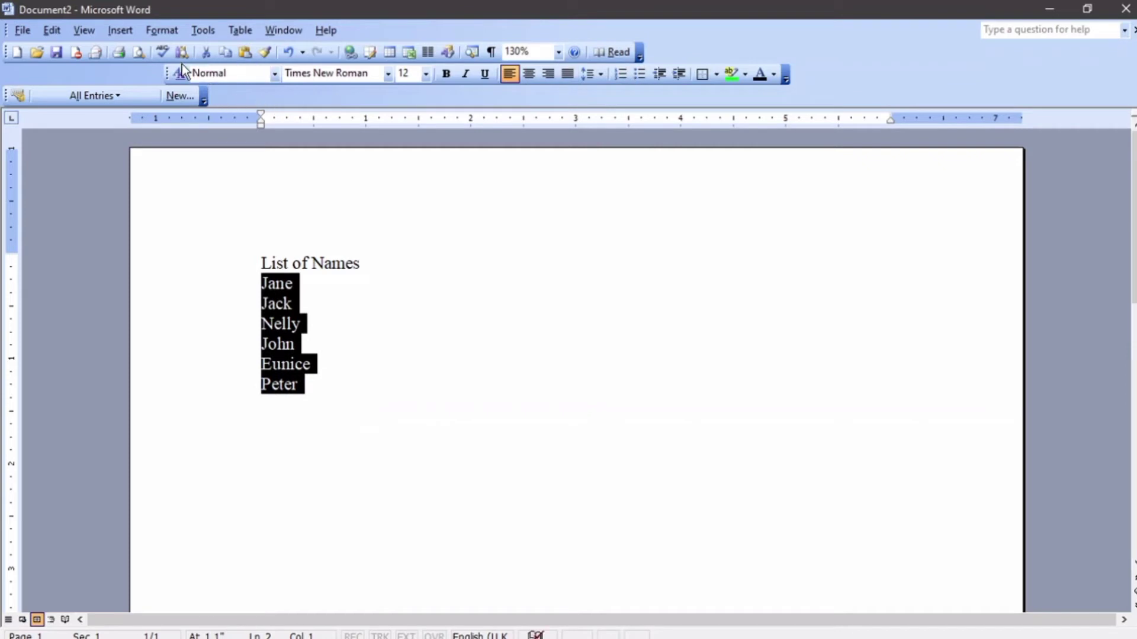
click(622, 75)
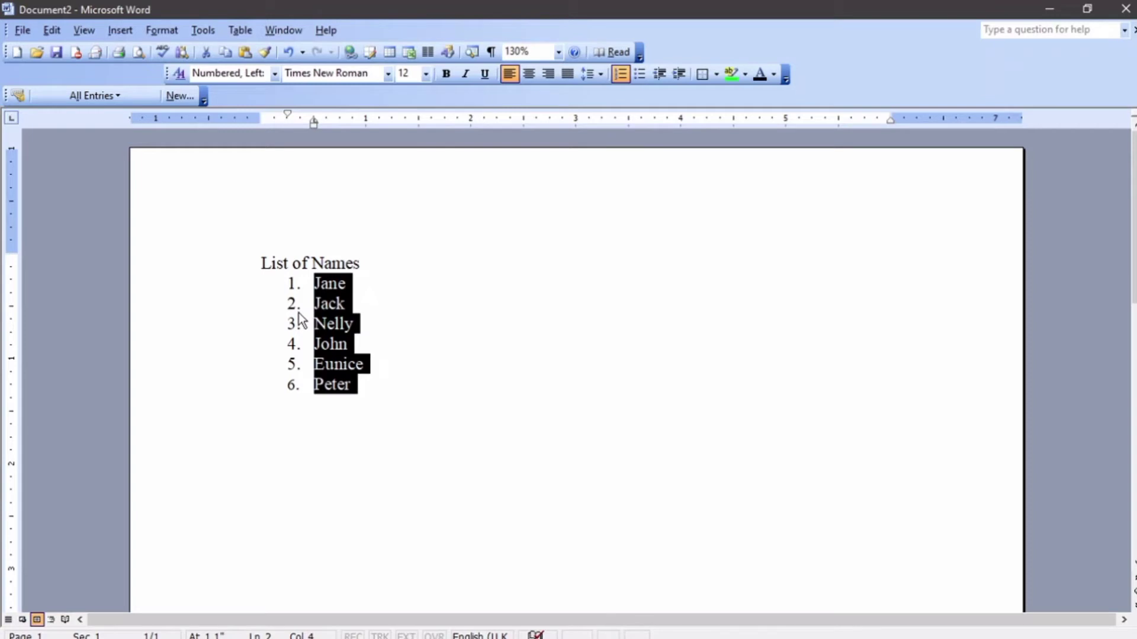
click(622, 74)
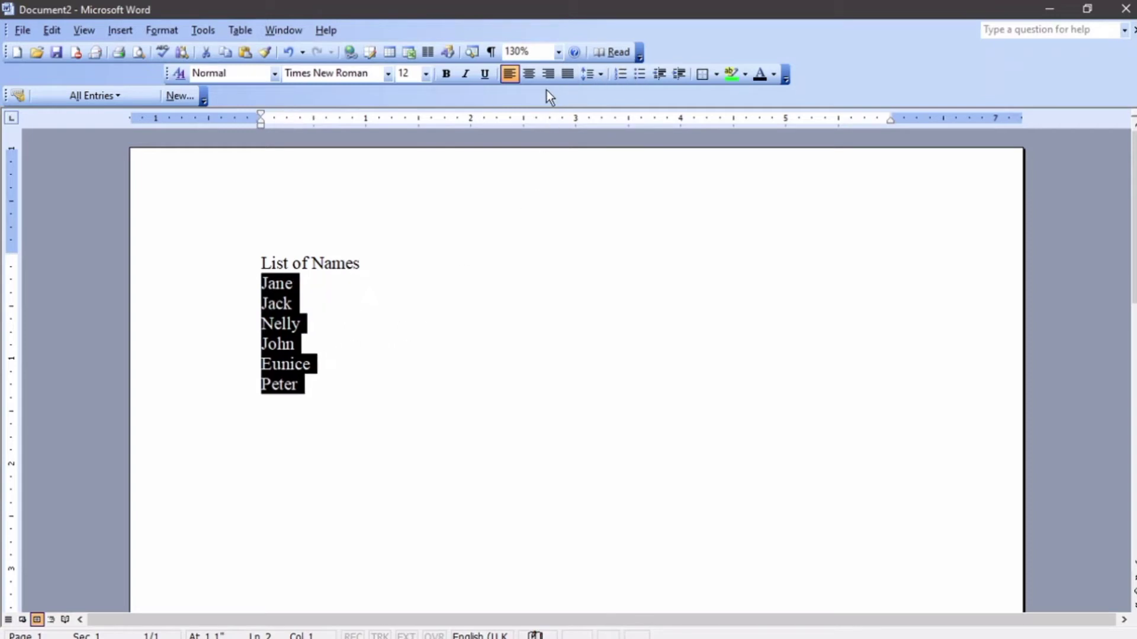
click(155, 30)
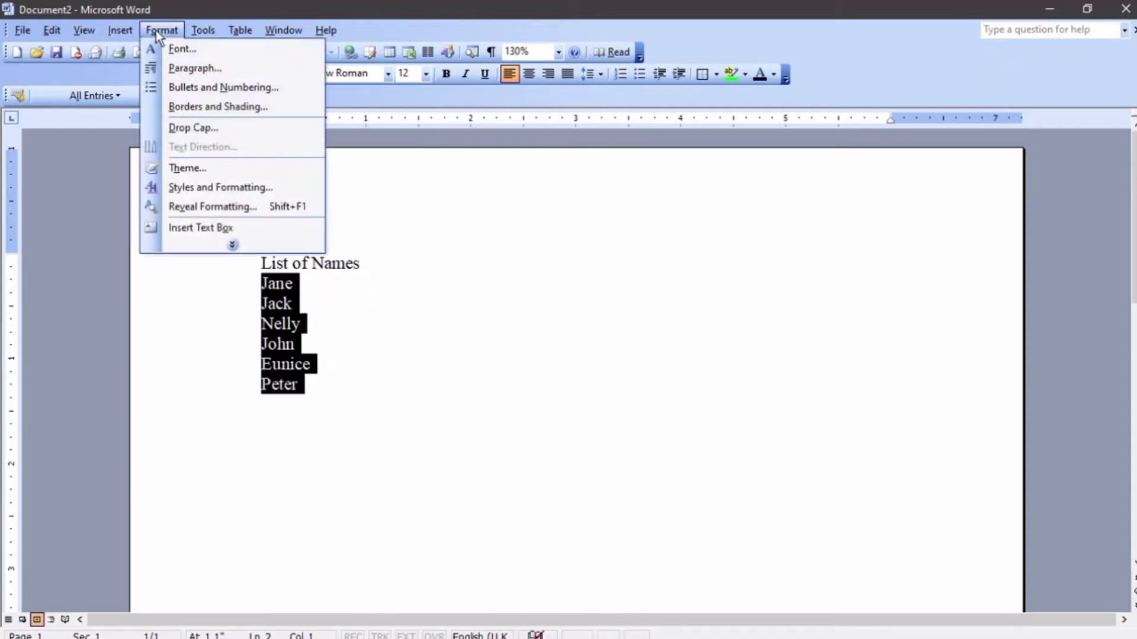
Preview the Bulleted styles, pick the checkmark bullet, and open its Customize settings.
click(187, 87)
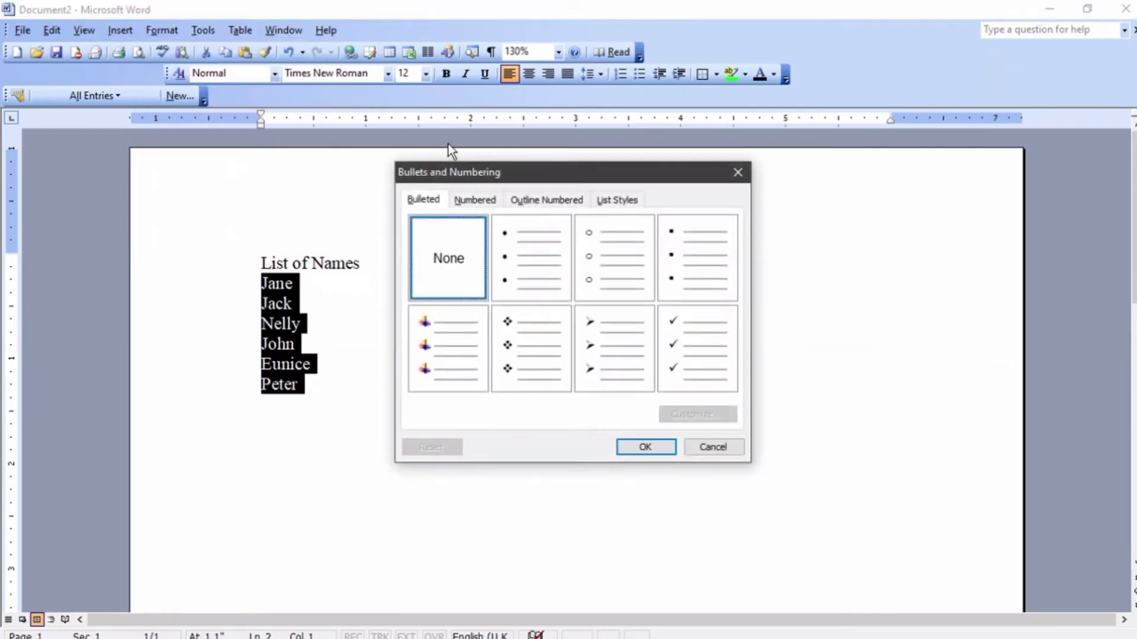
click(530, 262)
click(593, 257)
click(679, 259)
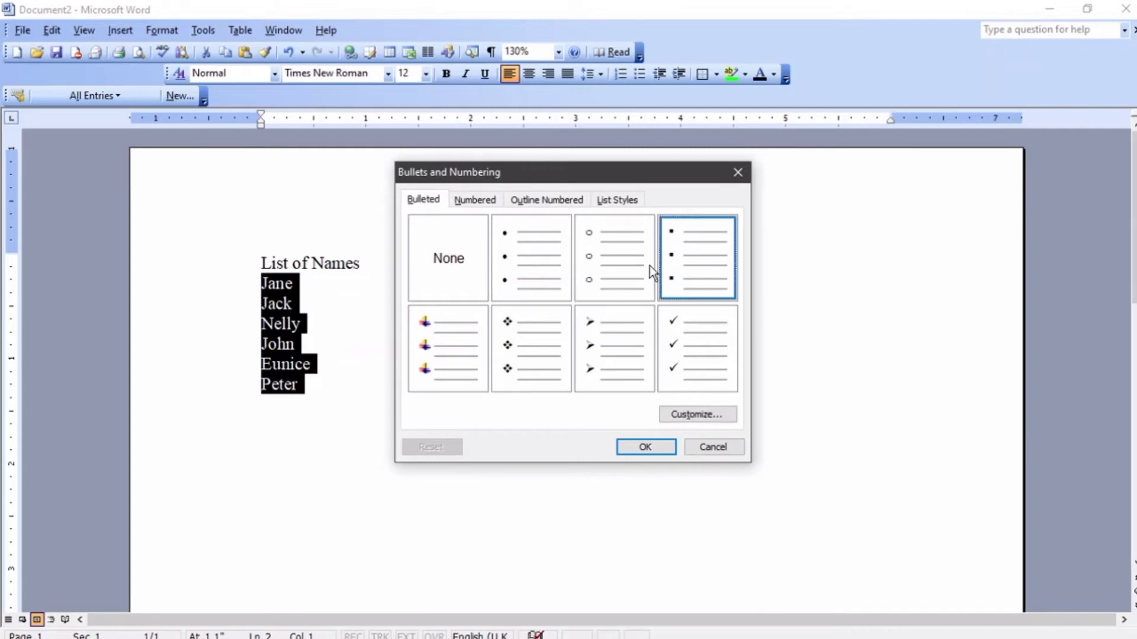
click(453, 333)
click(521, 337)
click(602, 343)
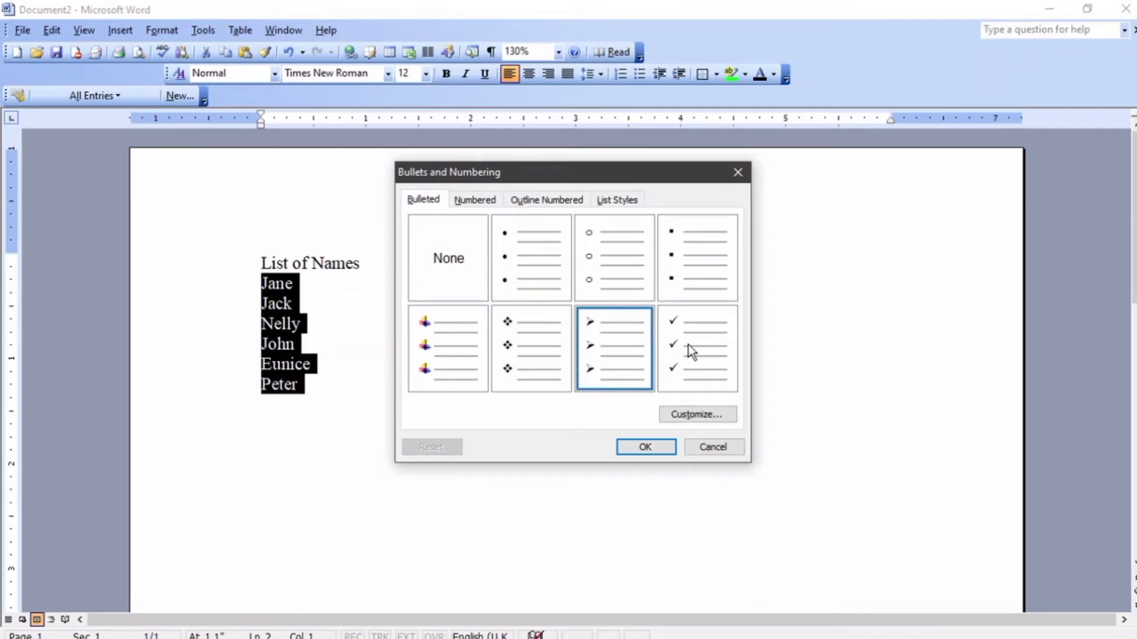
click(688, 344)
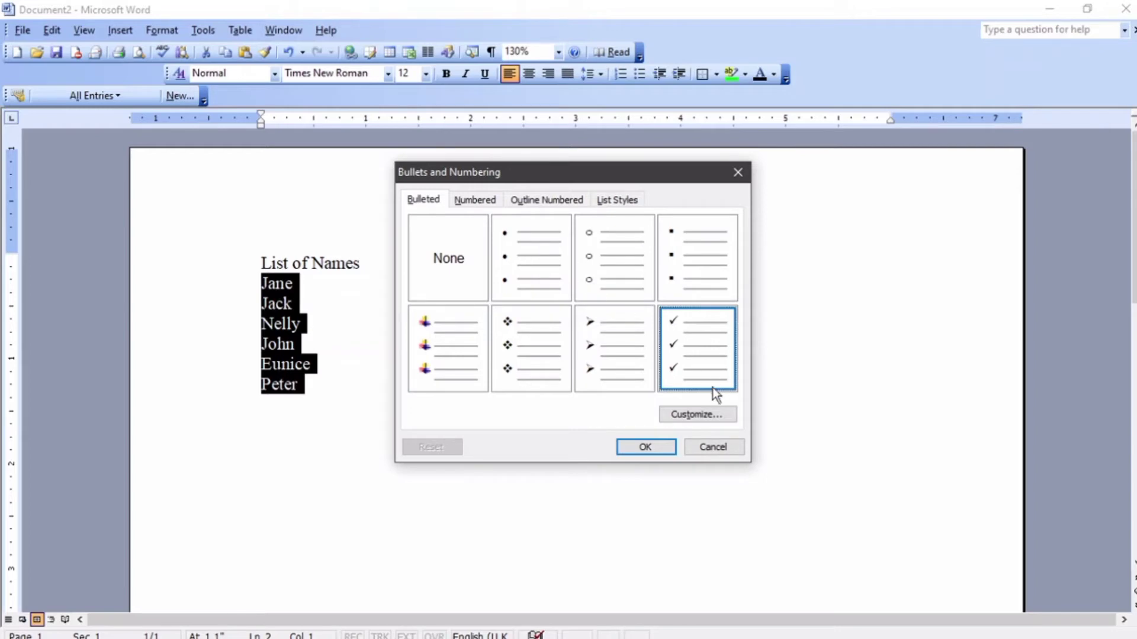
click(699, 412)
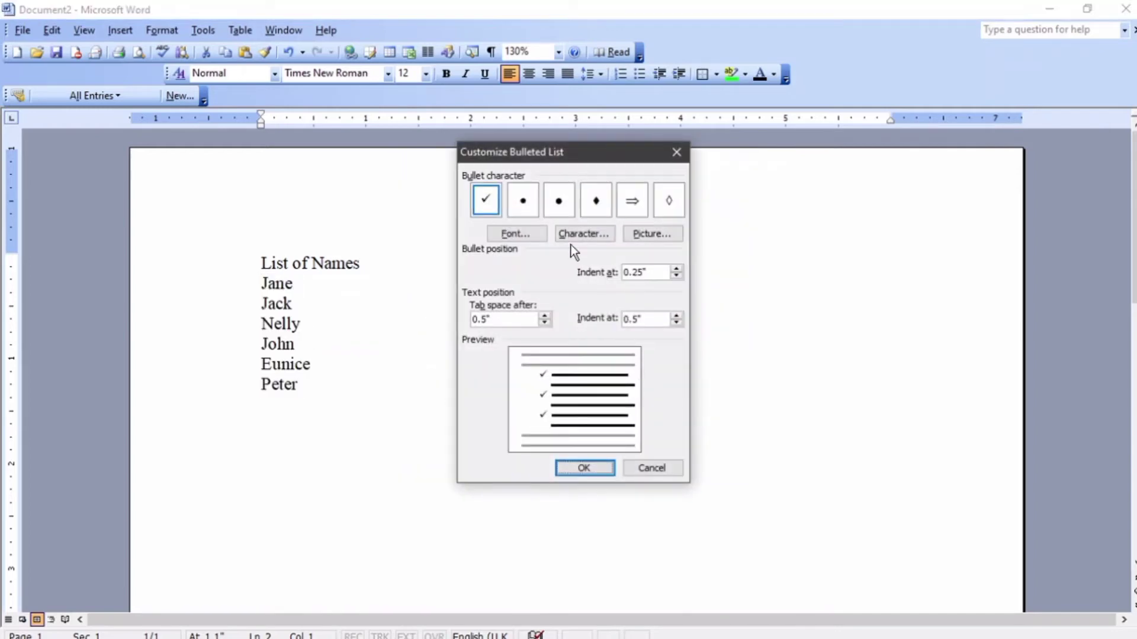
Pick the Wingdings sun symbol as the bullet and apply it to the six names.
click(521, 232)
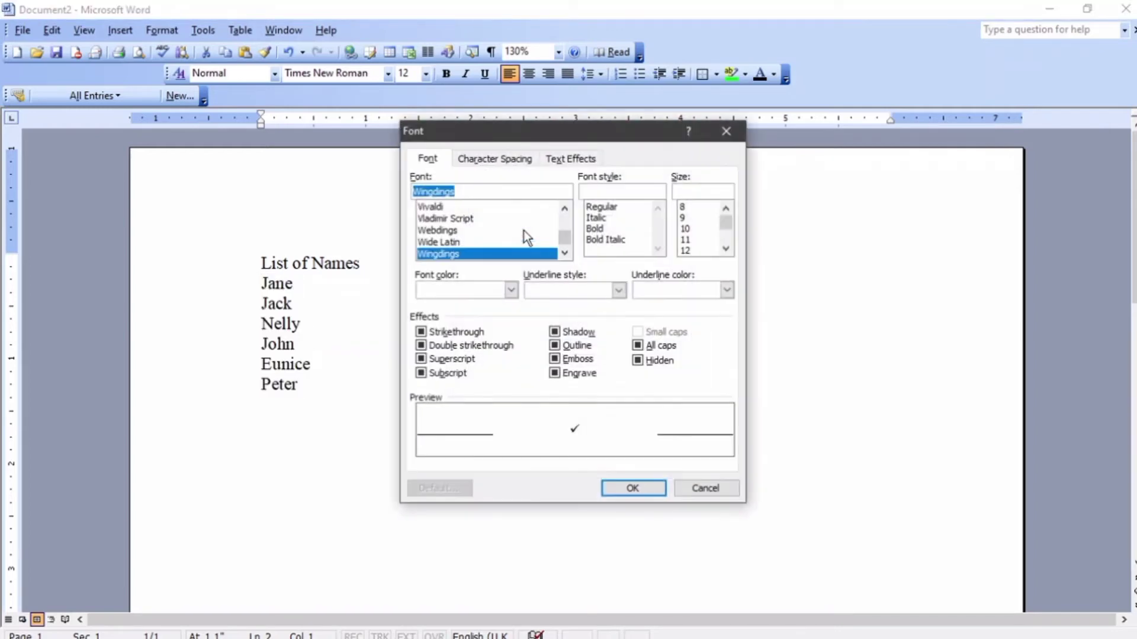
click(724, 136)
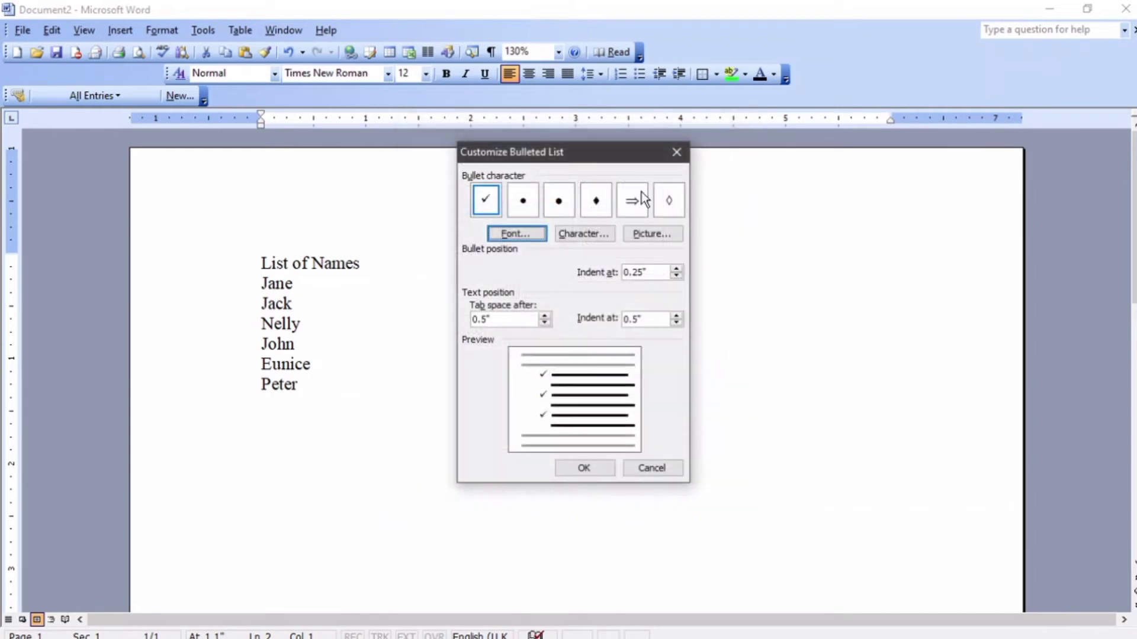
click(576, 233)
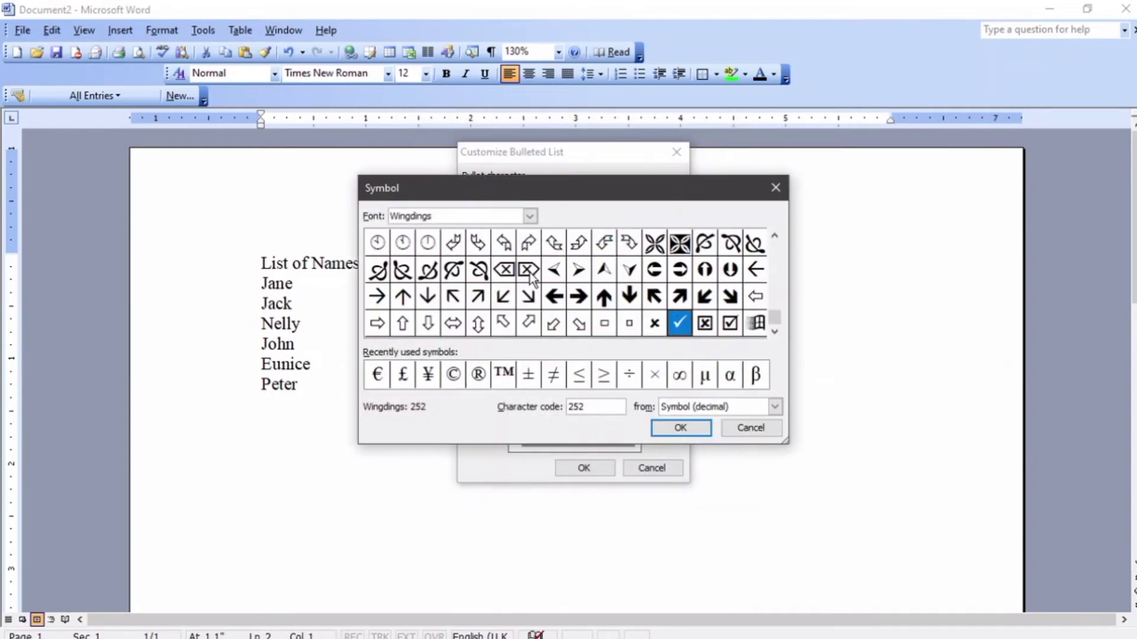
drag(777, 320, 772, 243)
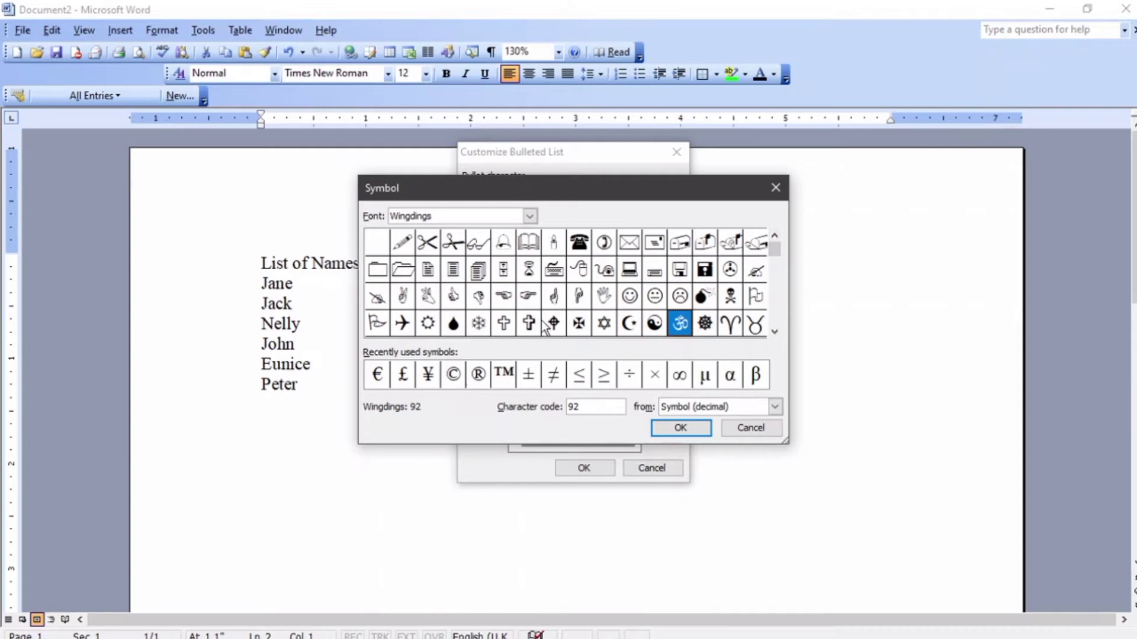
click(437, 325)
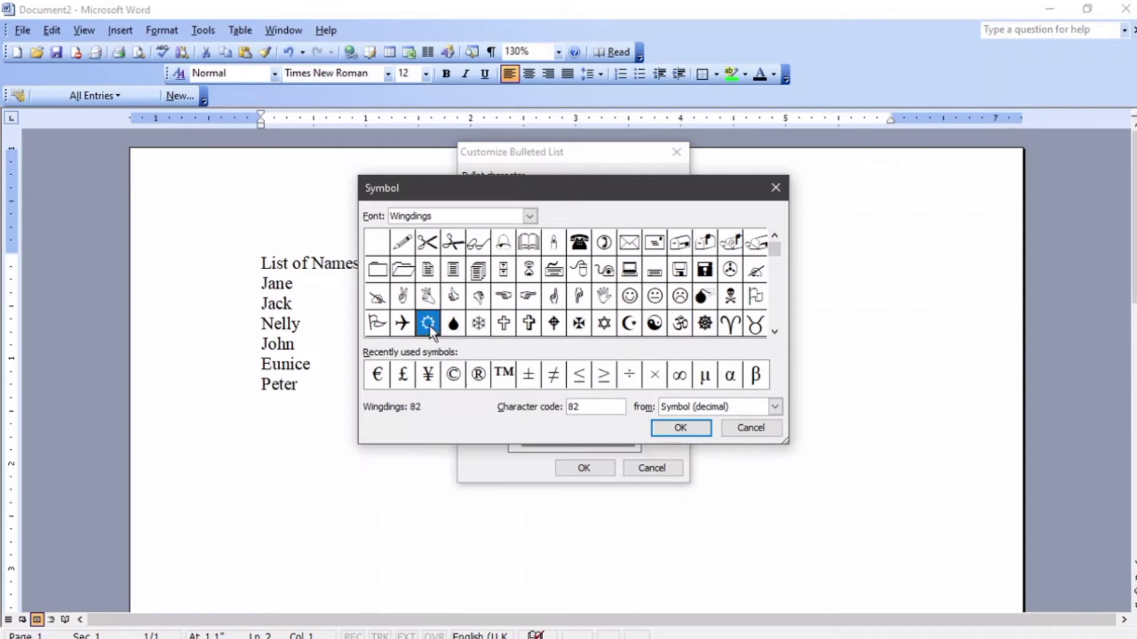
click(681, 428)
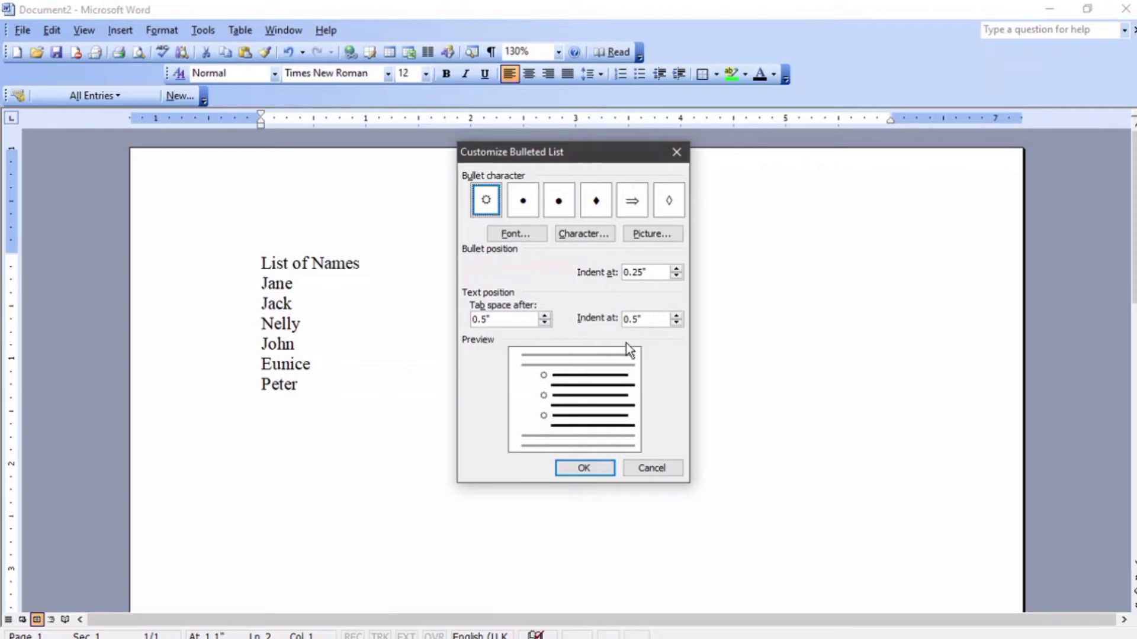
click(592, 469)
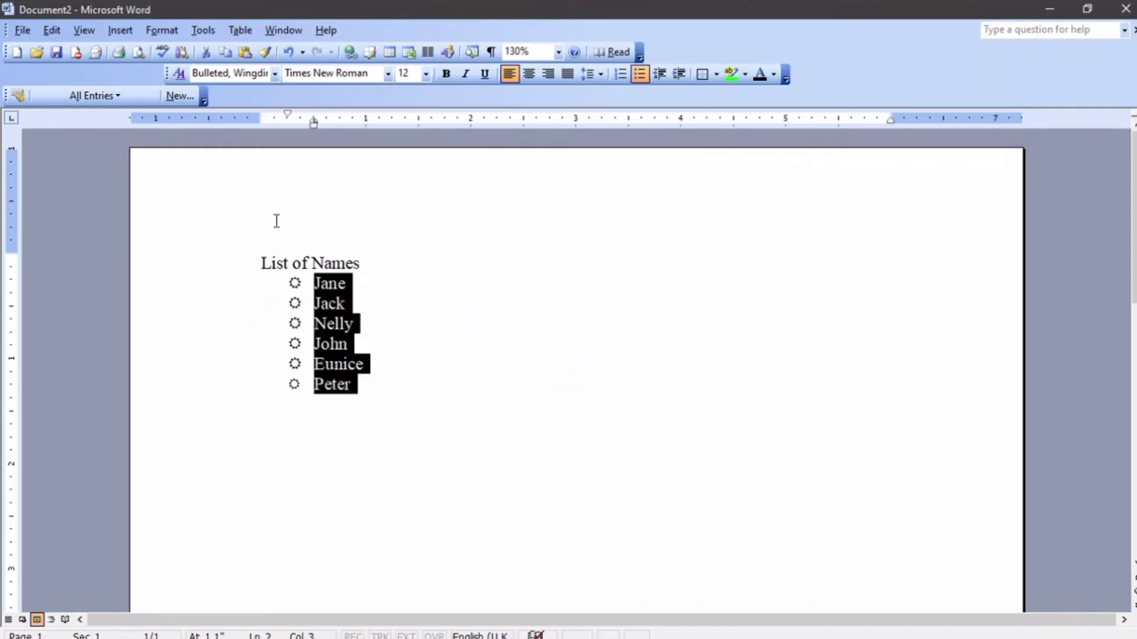
Drag the name-list bullets left to the page margin.
click(295, 303)
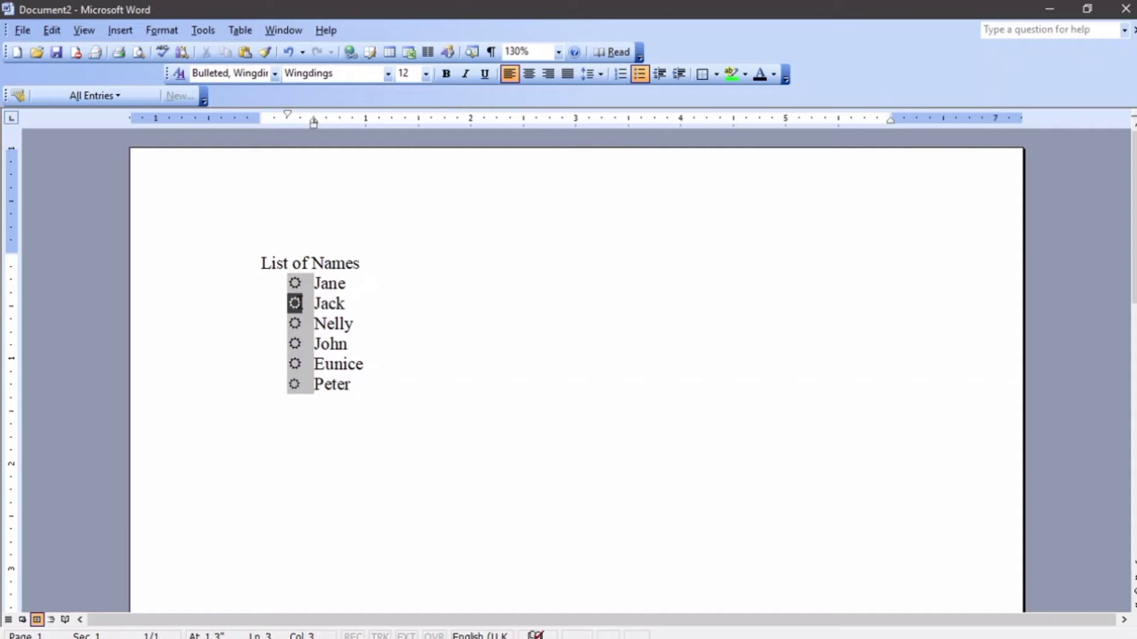
drag(294, 303, 240, 308)
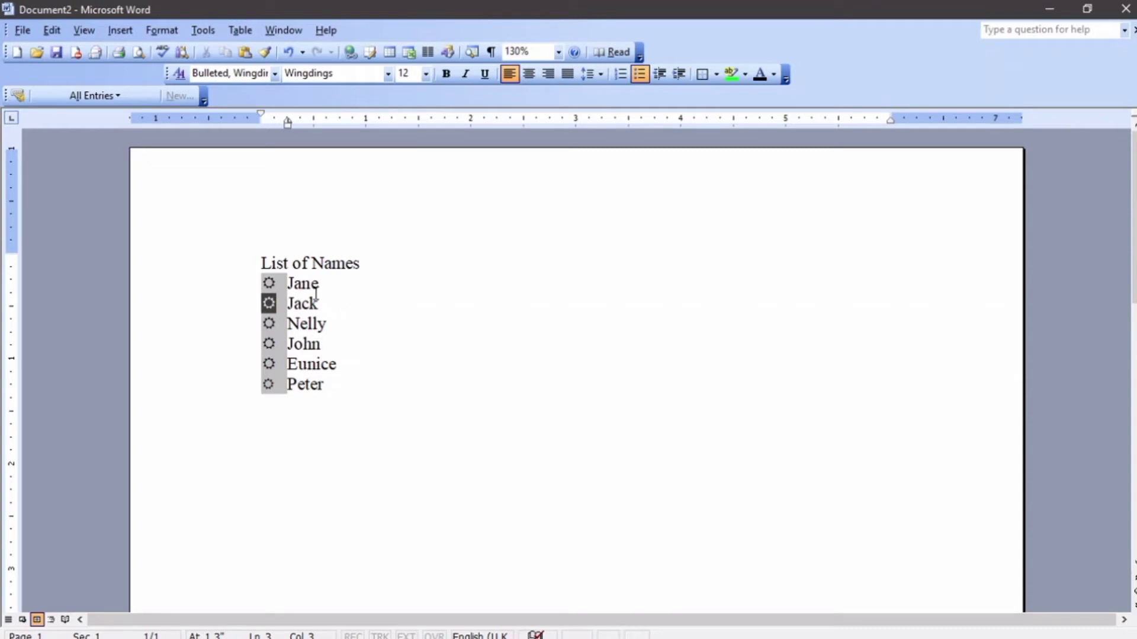
click(174, 32)
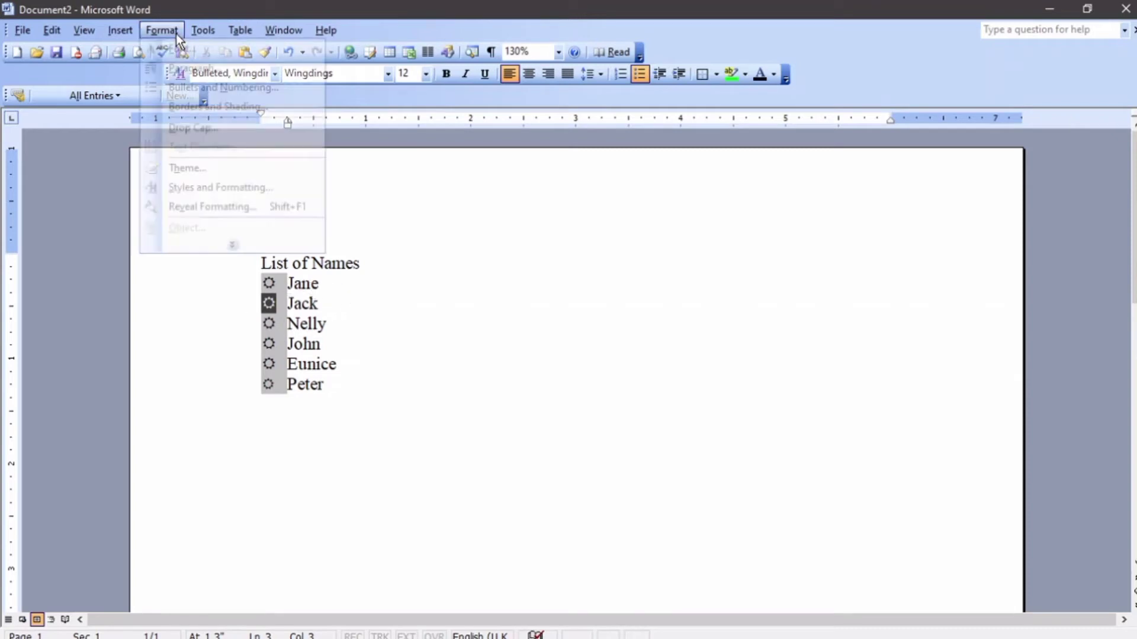
click(185, 89)
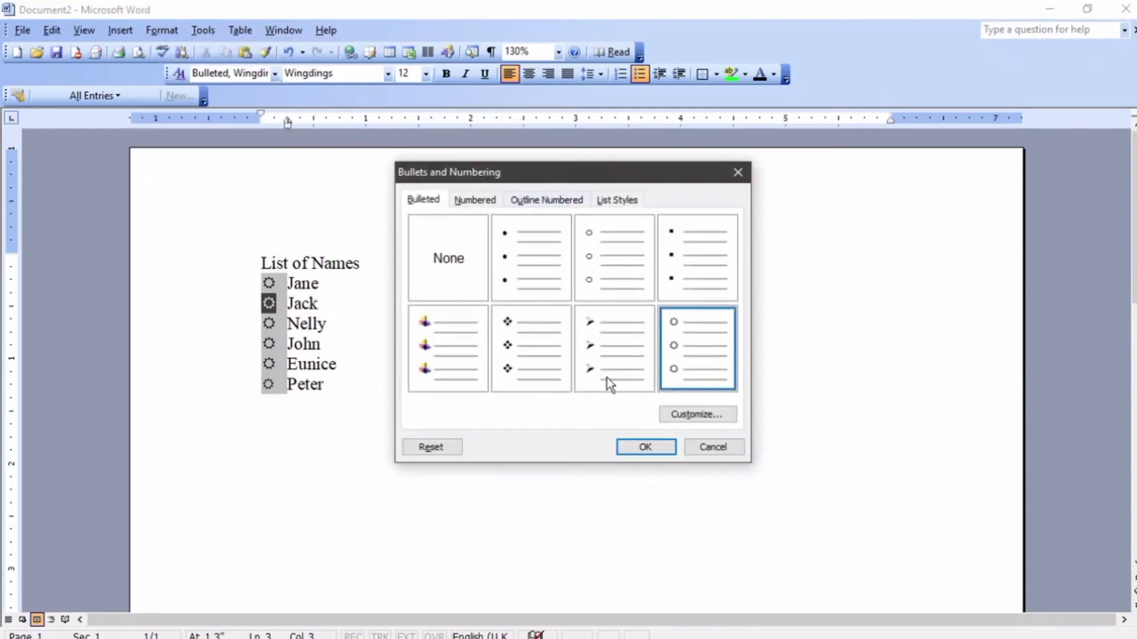
click(682, 412)
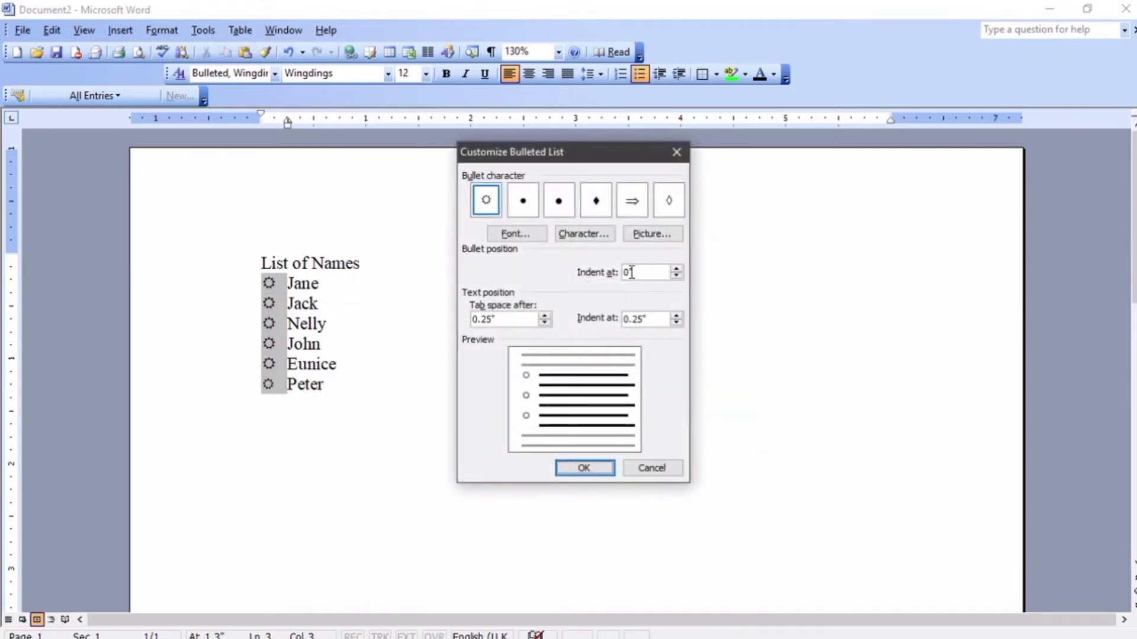
Keep the bullet position at 0" and readjust the tab space after the bullet.
click(678, 268)
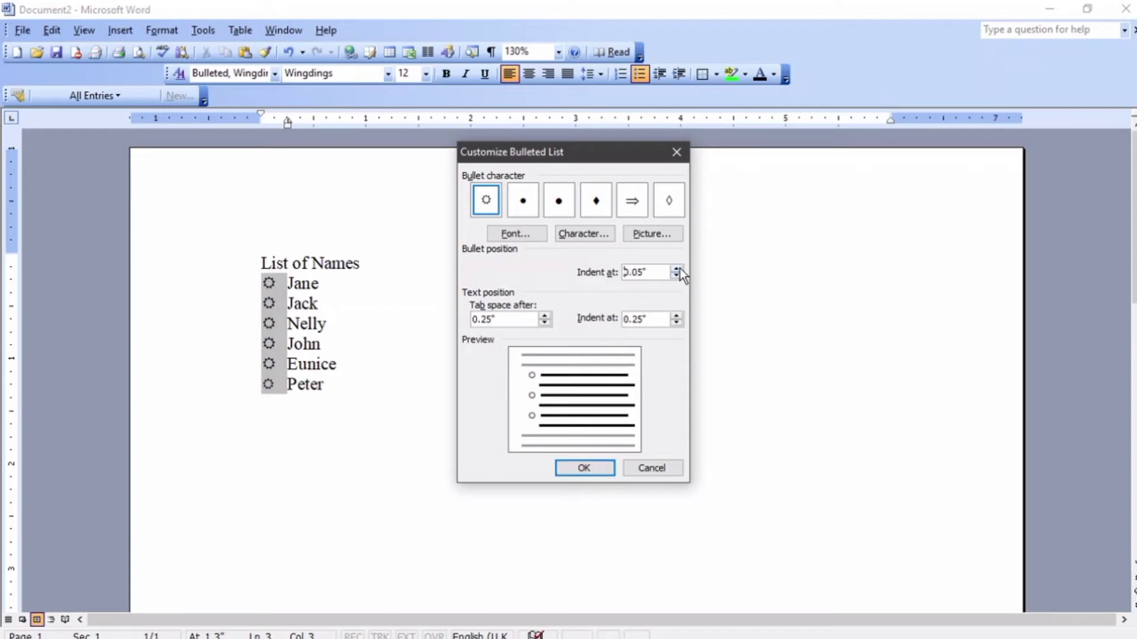
click(678, 269)
click(678, 269)
click(677, 269)
click(678, 269)
click(677, 274)
click(677, 275)
click(677, 275)
click(677, 275)
click(677, 274)
click(545, 315)
click(545, 315)
click(545, 316)
click(545, 316)
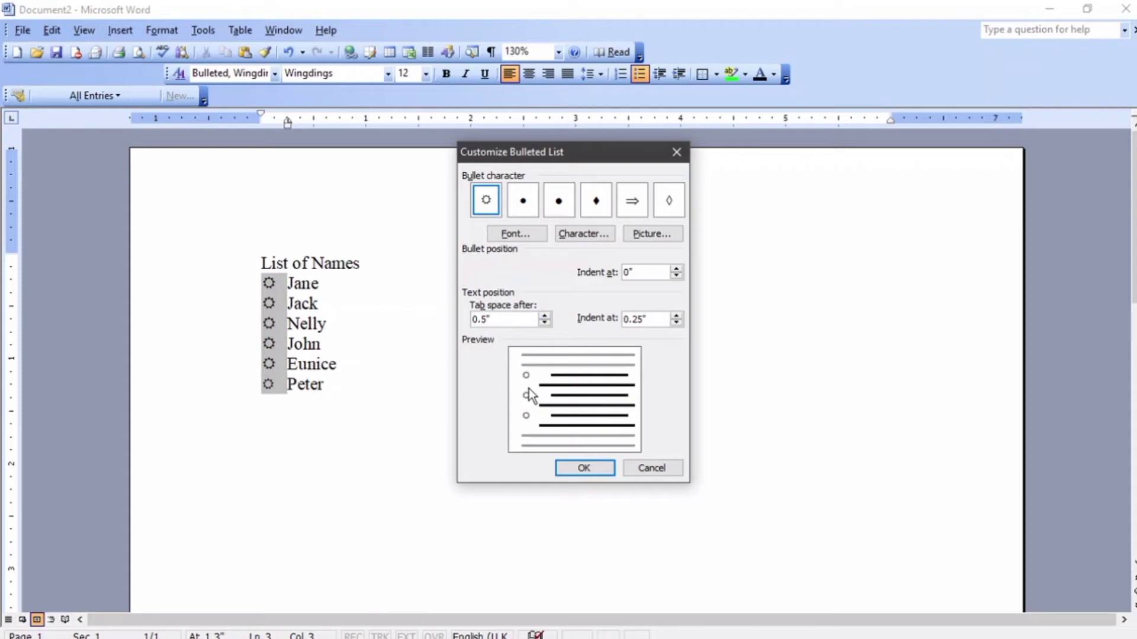
click(544, 323)
click(544, 323)
click(544, 323)
click(544, 324)
click(544, 324)
Set the names' text indent to 0.25" and apply the new bullet positions.
click(676, 315)
click(675, 315)
click(675, 315)
click(676, 323)
click(676, 324)
click(677, 324)
click(677, 324)
click(584, 469)
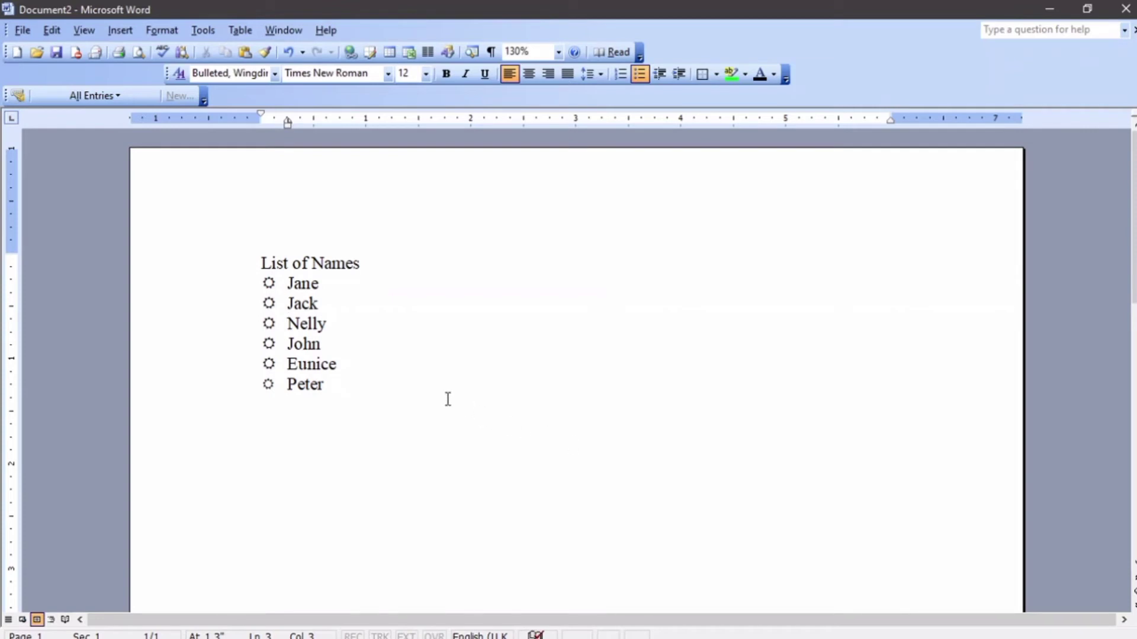
Copy the heading and bulleted names and paste them below, separated by a blank line.
drag(343, 388, 233, 271)
key(ctrl+c)
right_click(312, 290)
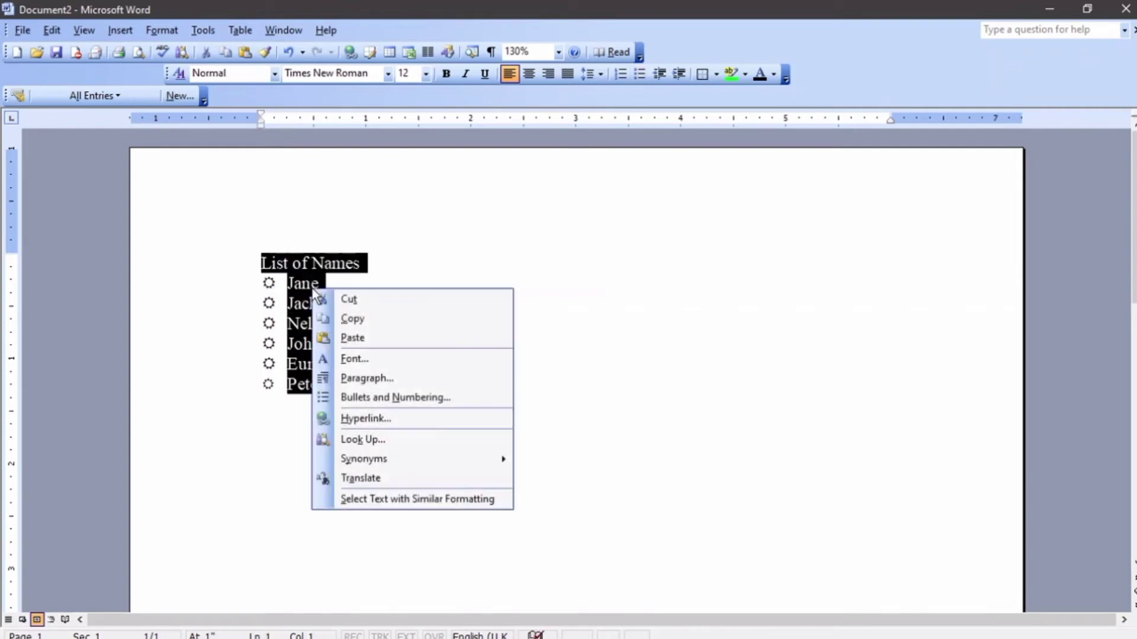
key(Escape)
click(353, 401)
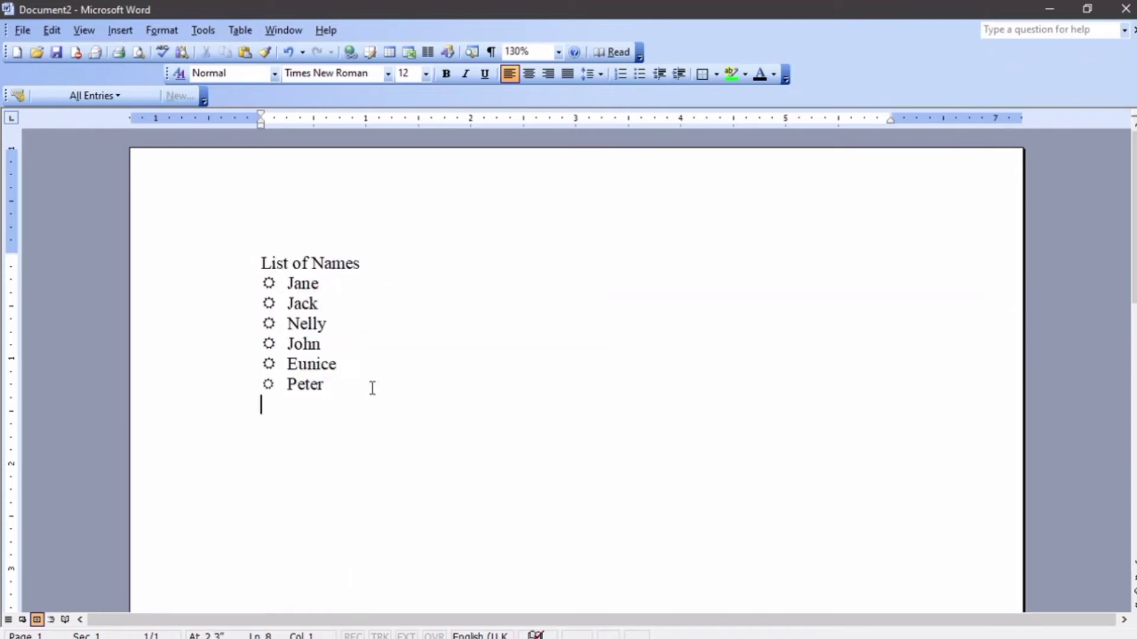
key(ctrl+v)
click(379, 388)
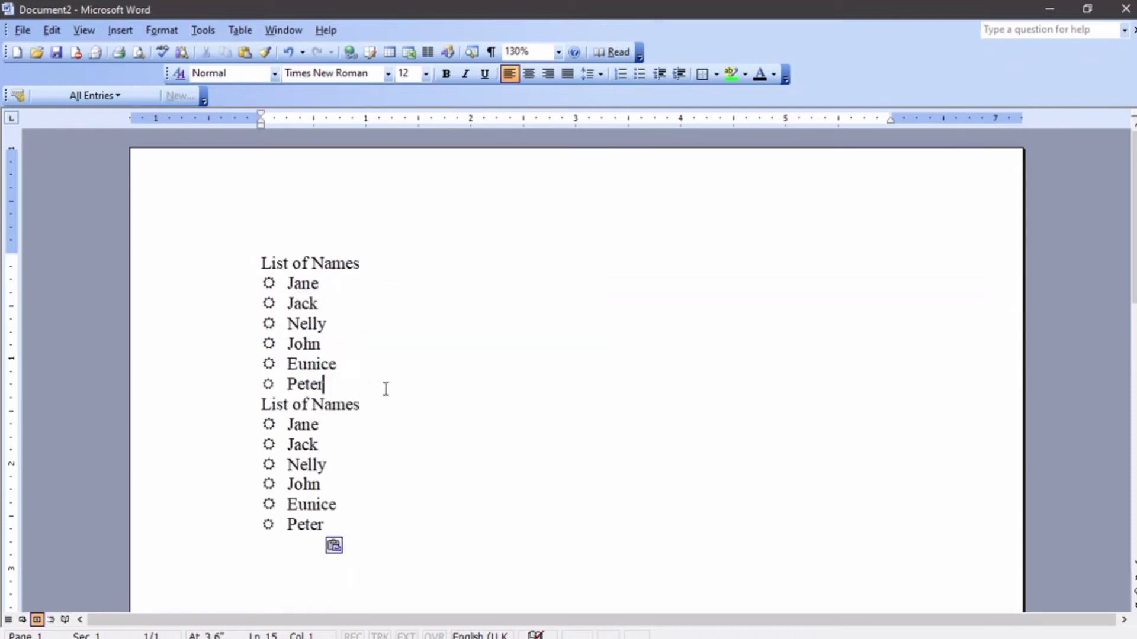
key(Return)
key(Return)
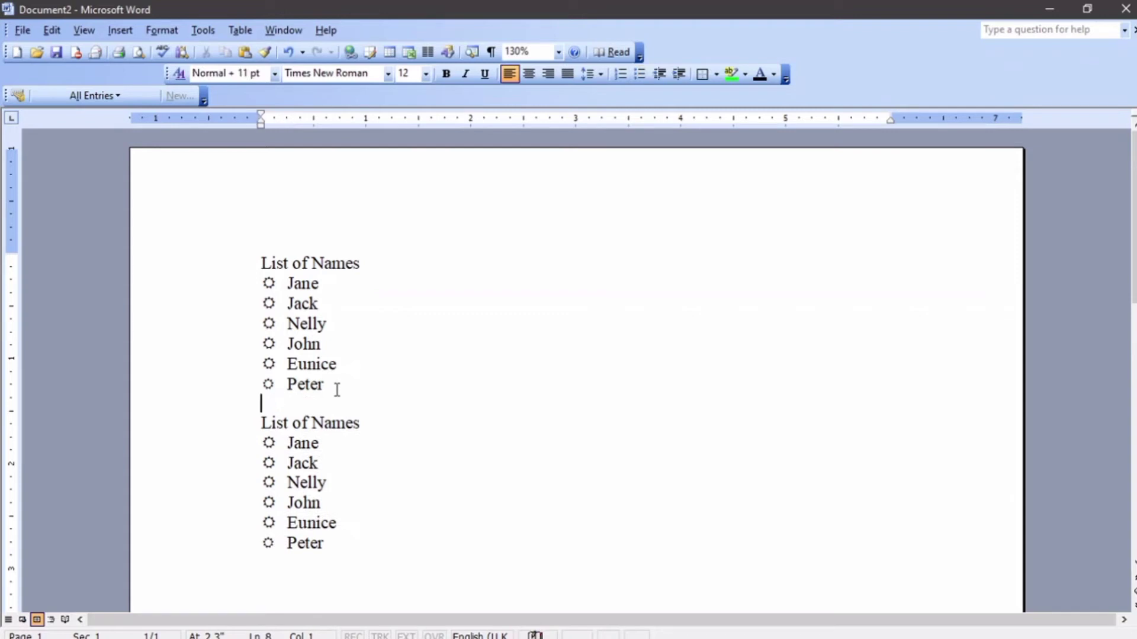
Indent the second list's names further right, keeping their sun bullets.
scroll(335, 389, down, 3)
scroll(325, 388, up, 2)
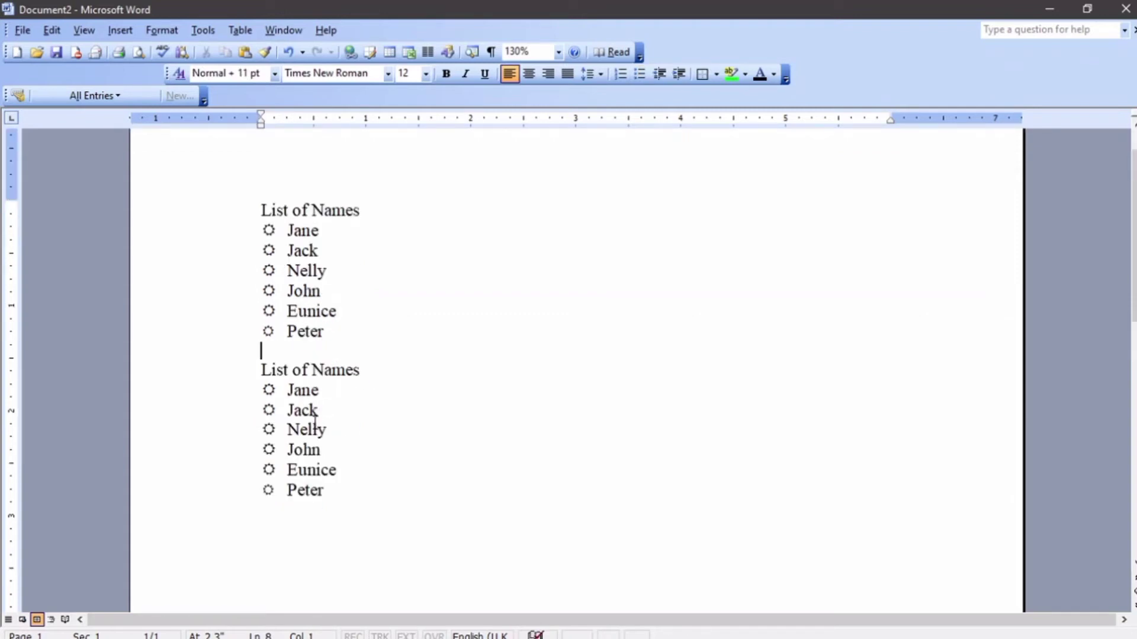
drag(340, 500, 209, 393)
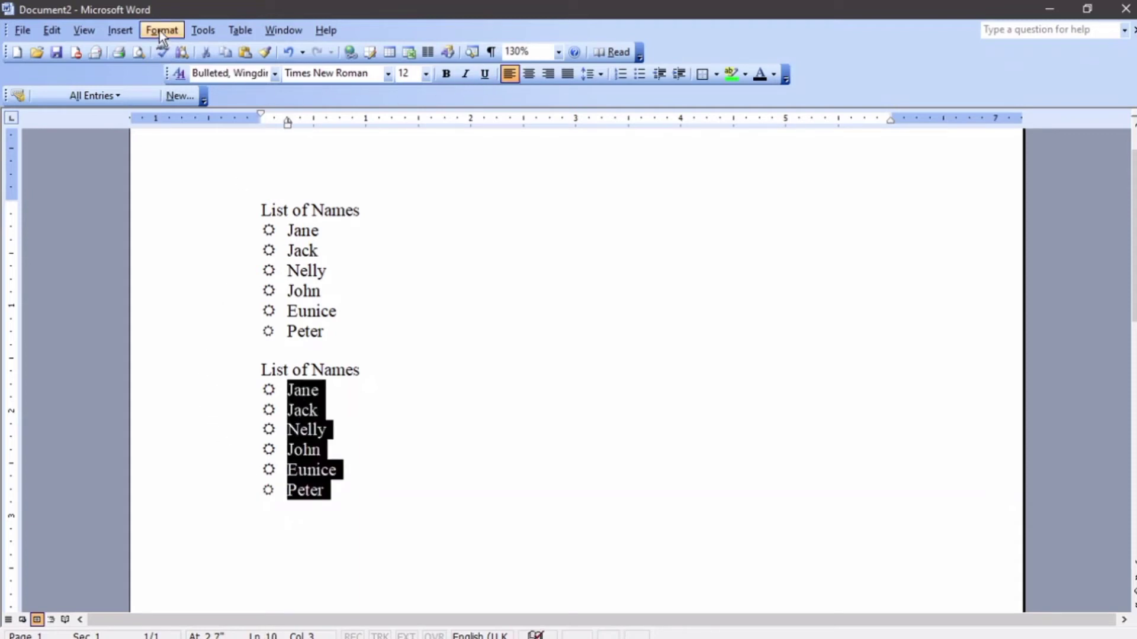
key(Tab)
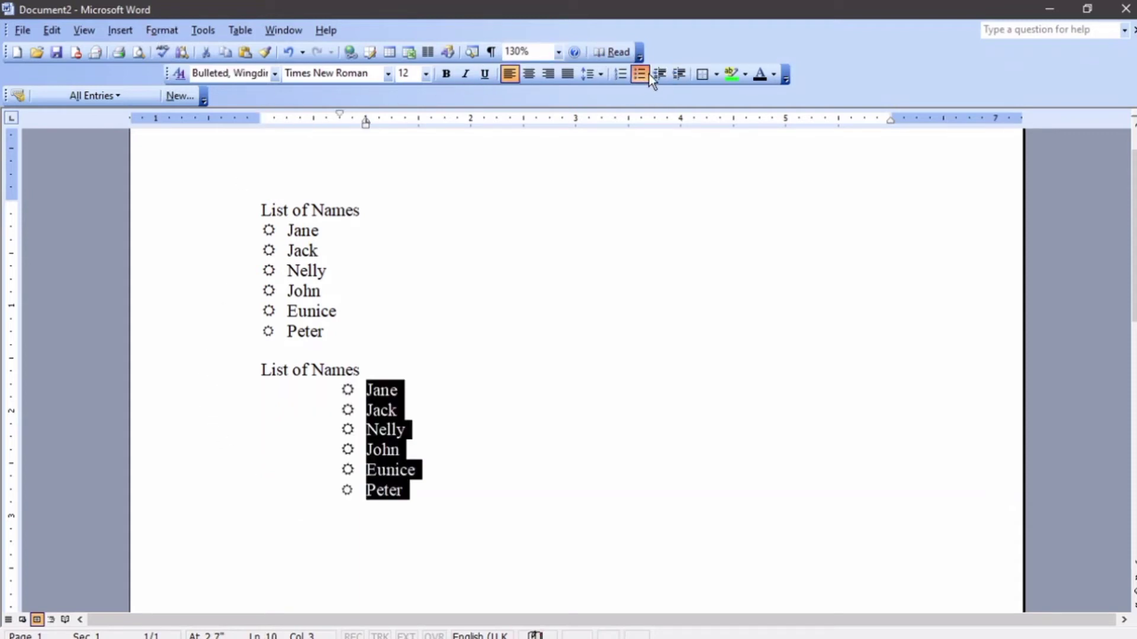
click(648, 73)
click(647, 73)
click(649, 73)
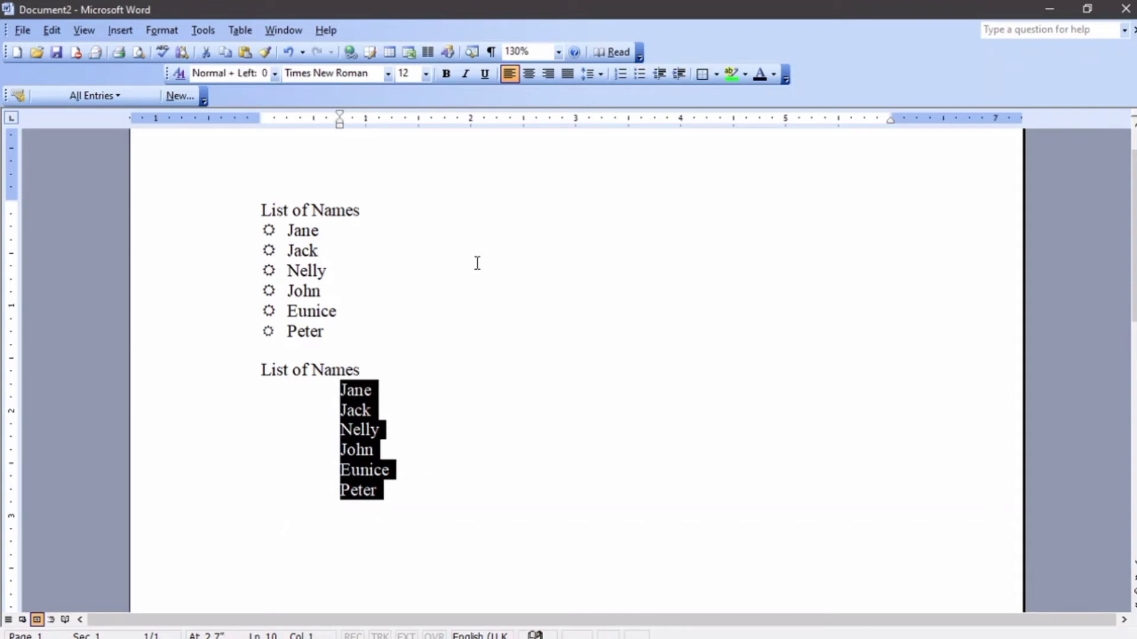
click(332, 410)
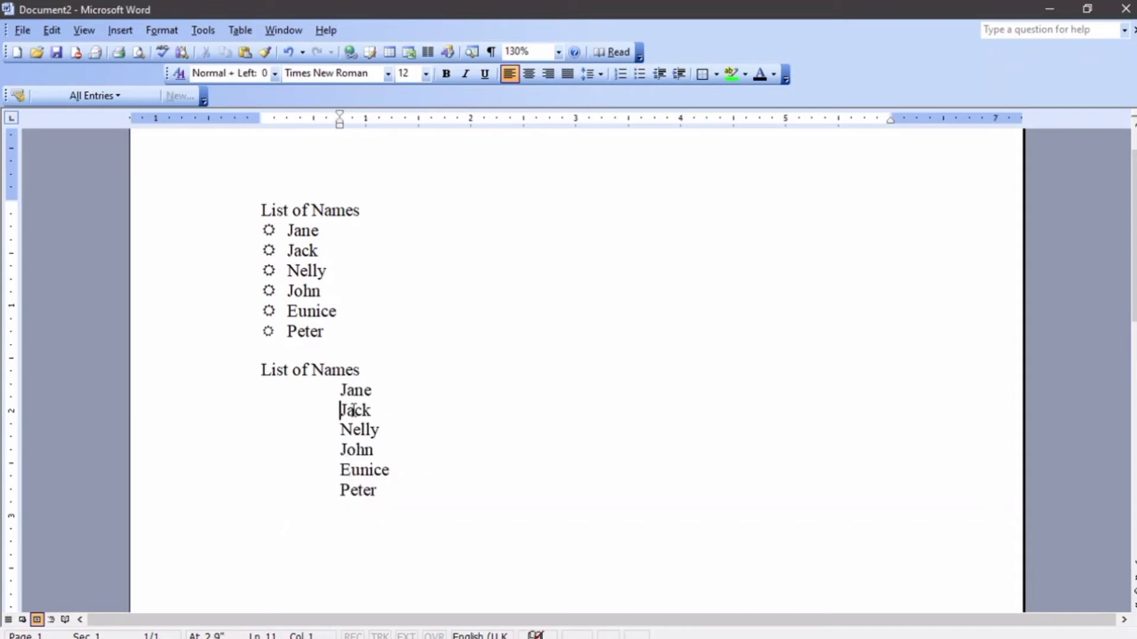
key(ctrl+z)
key(ctrl+z)
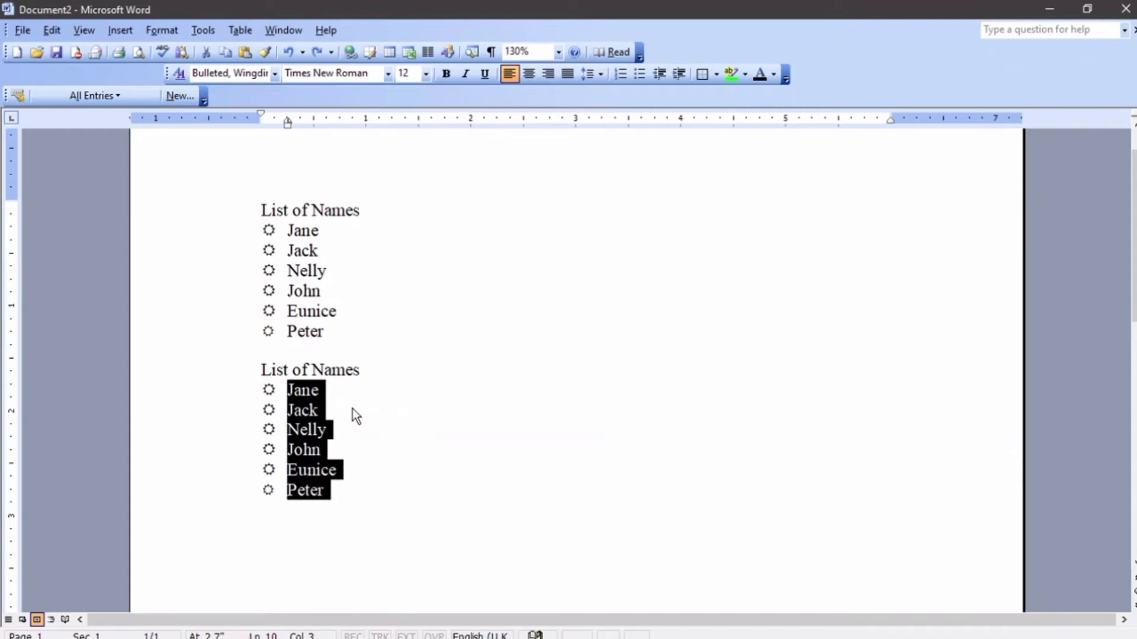
click(161, 30)
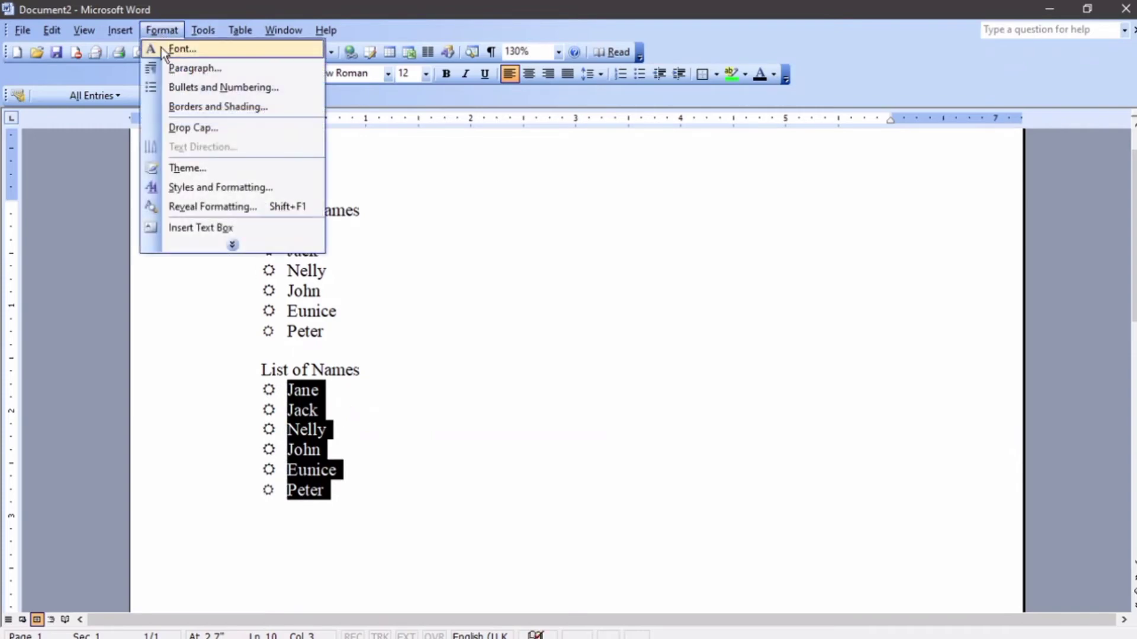
Choose the i. ii. iii. numbering style for the second name list.
click(195, 87)
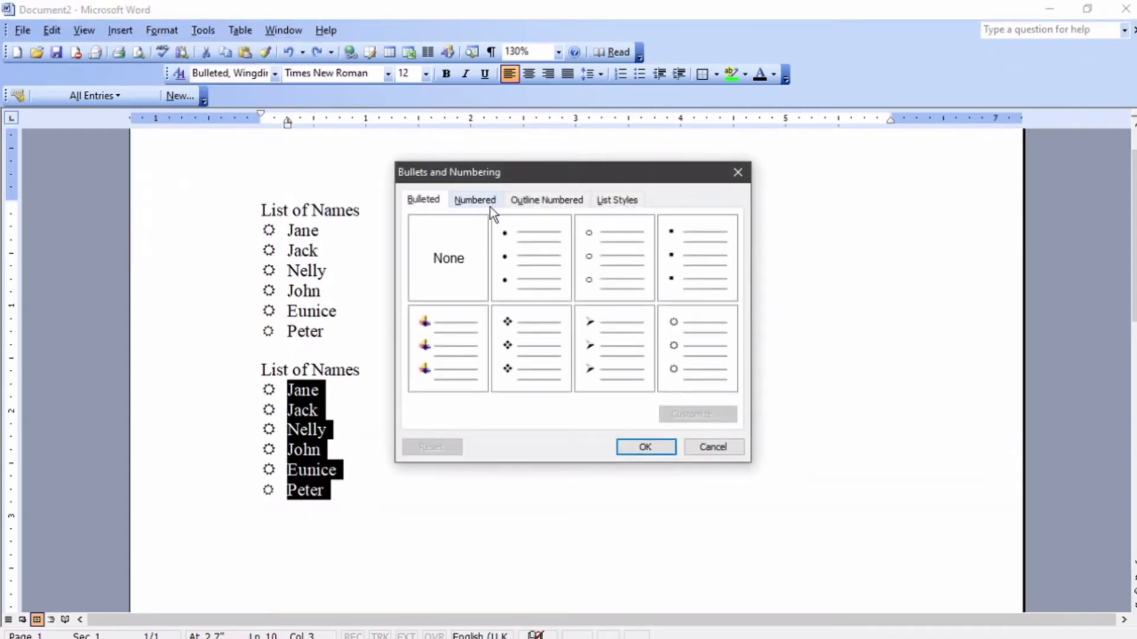
click(482, 204)
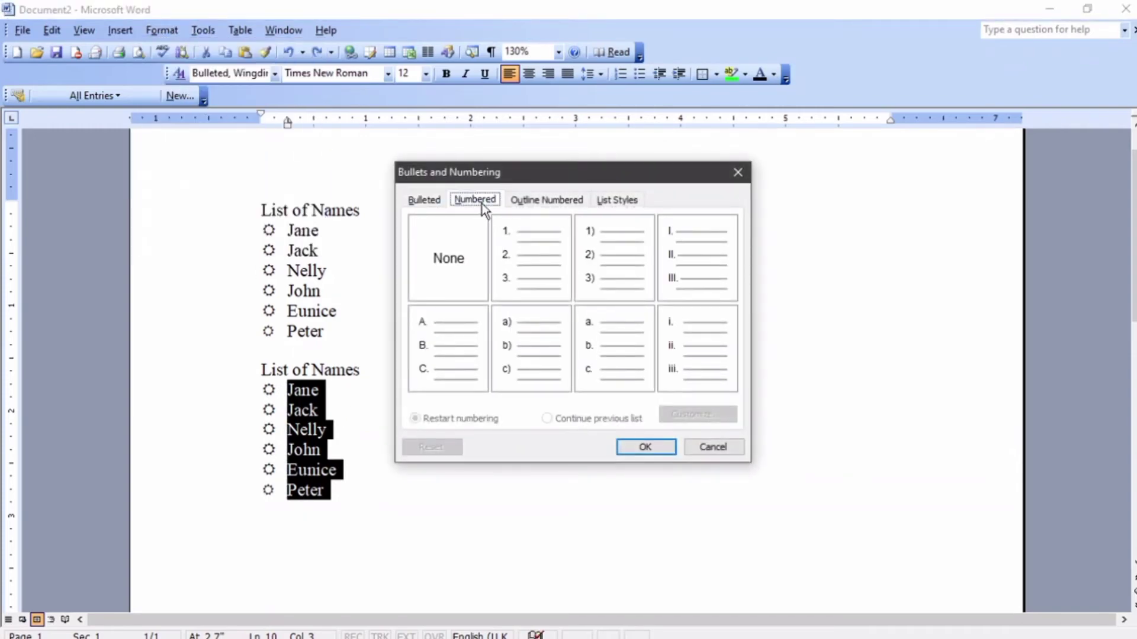
click(497, 255)
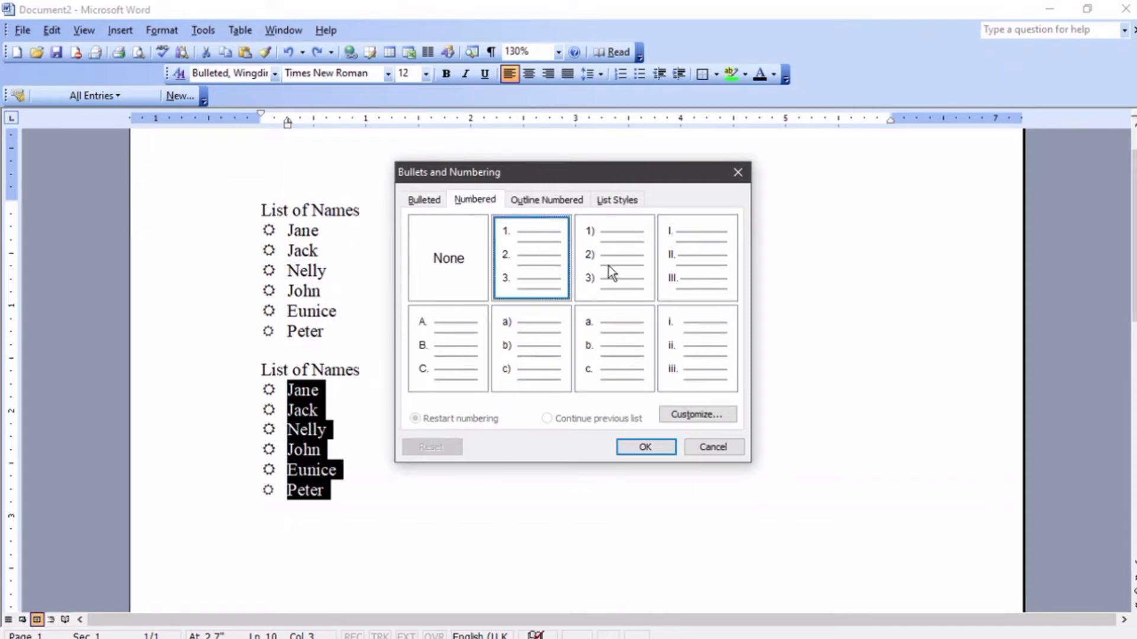
click(680, 266)
click(705, 358)
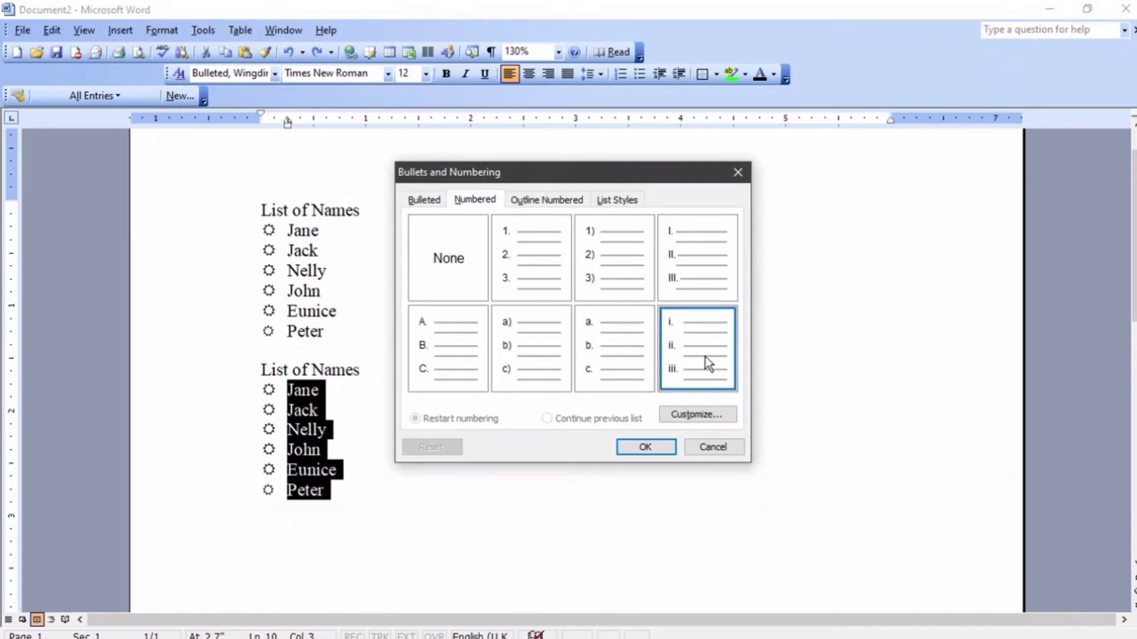
click(670, 411)
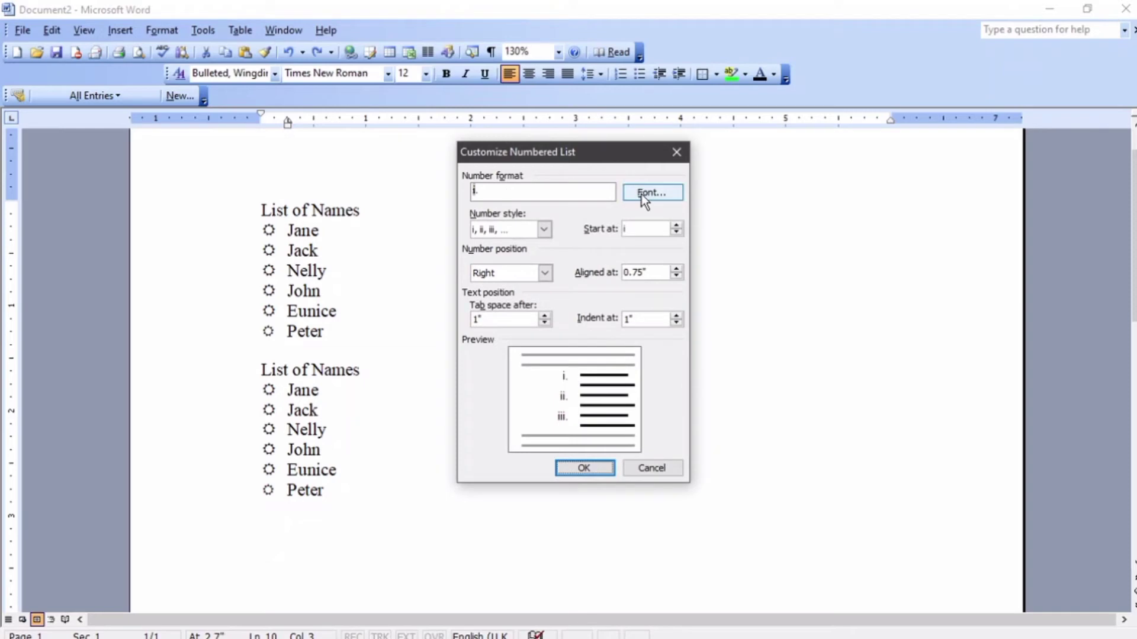
click(544, 229)
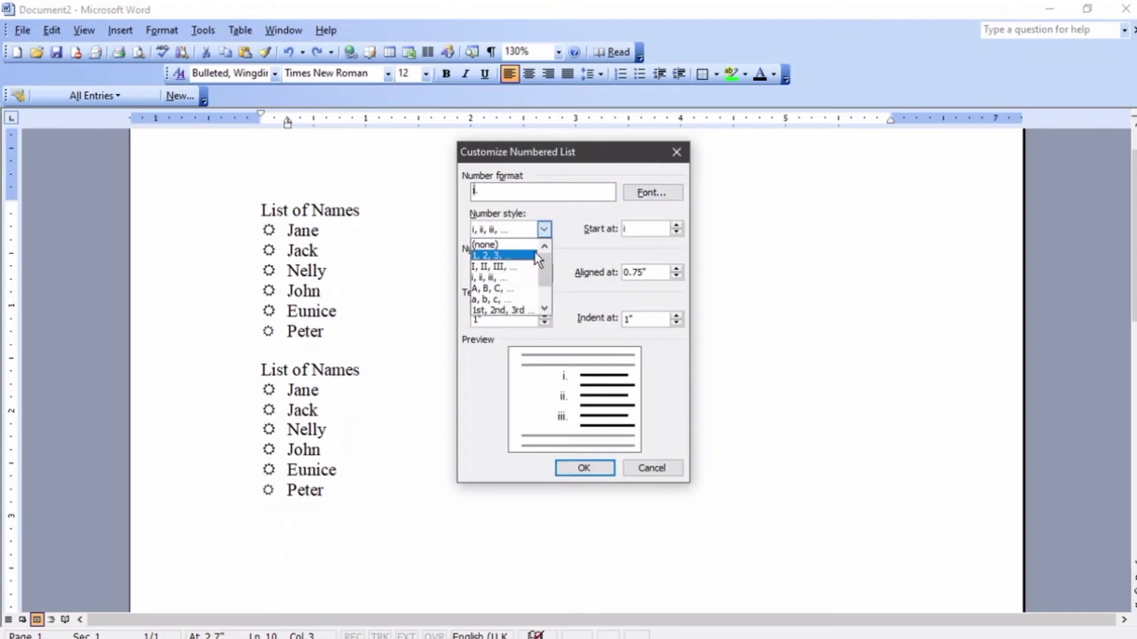
click(576, 238)
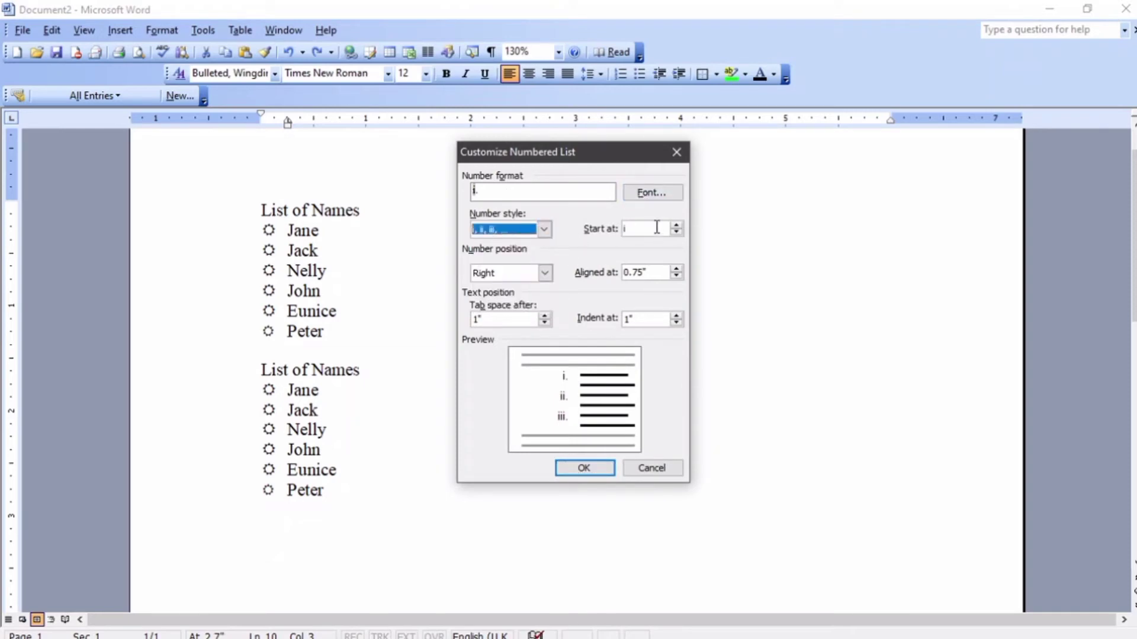
Start the numbering at i with the numbers right-aligned.
click(680, 226)
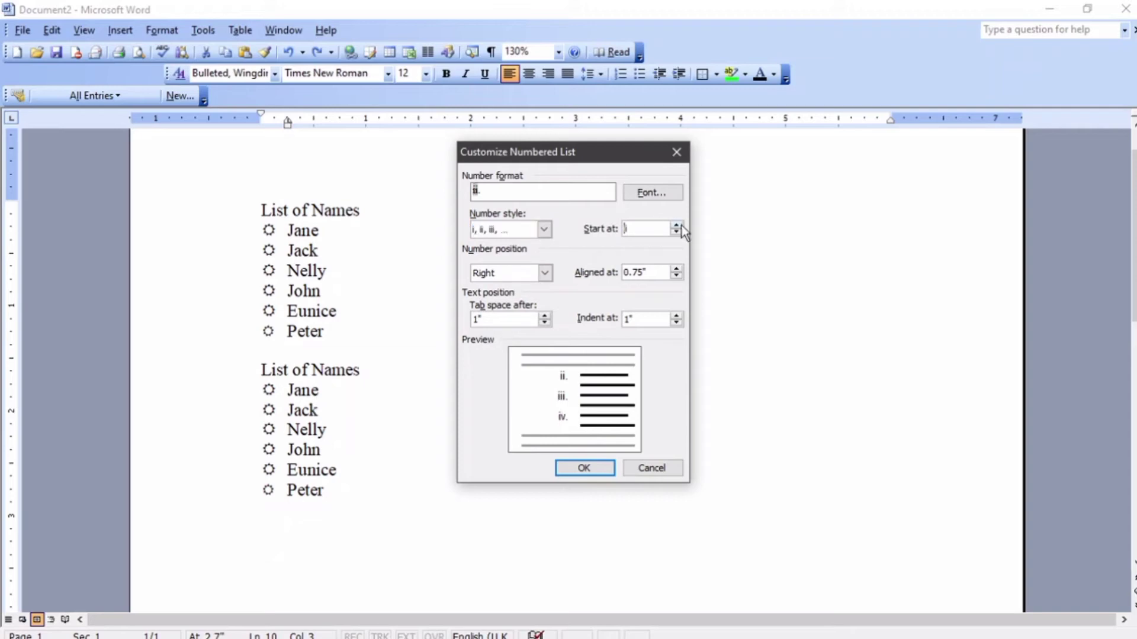
click(680, 225)
click(676, 226)
click(675, 225)
click(679, 233)
click(679, 232)
click(679, 232)
click(679, 233)
click(507, 278)
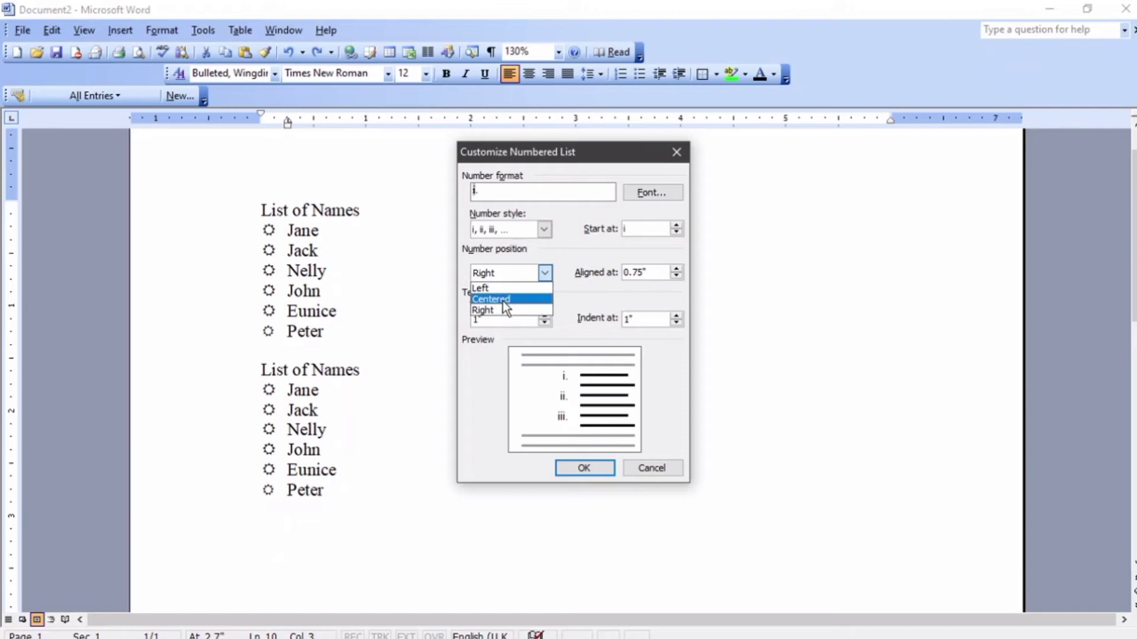
click(569, 290)
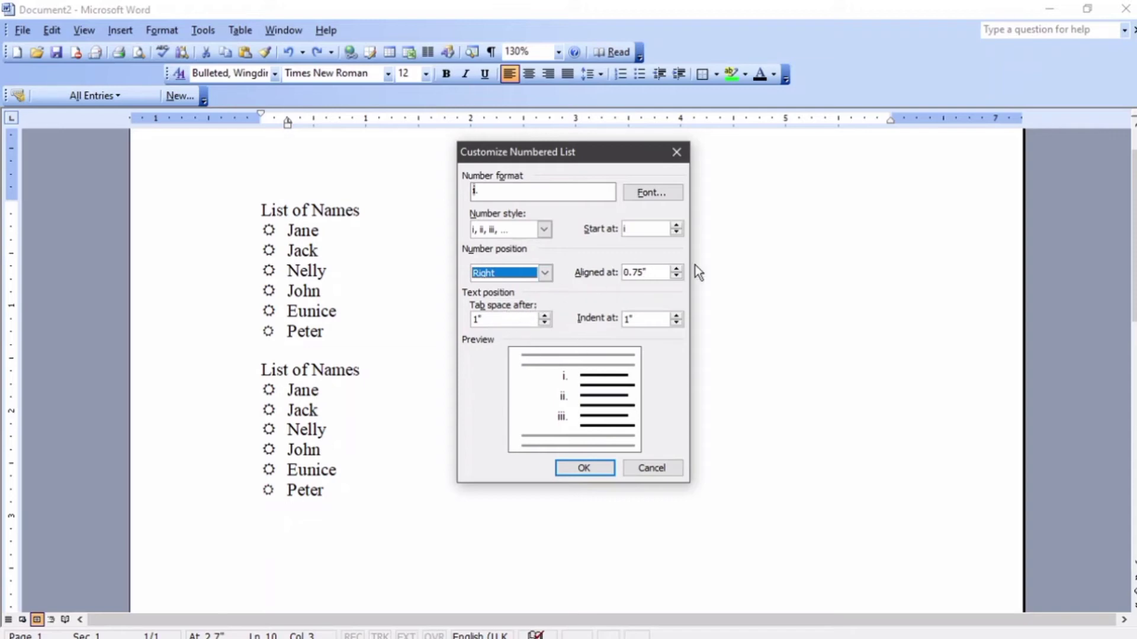
Set the number alignment position to 0".
click(674, 276)
click(673, 275)
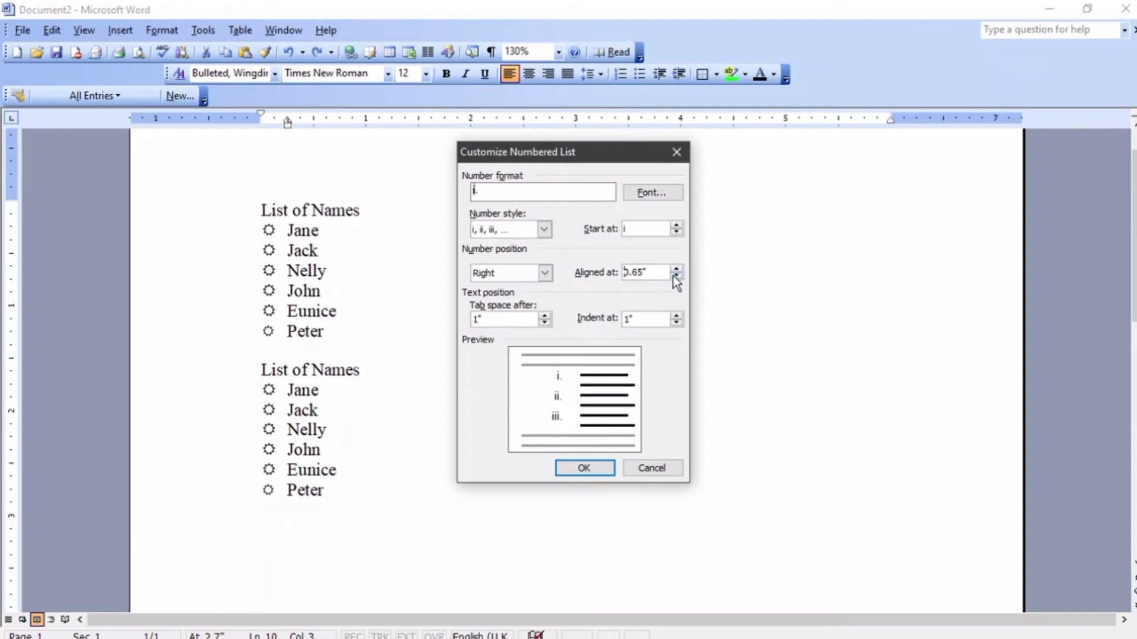
click(673, 276)
click(676, 276)
click(675, 276)
click(676, 276)
click(676, 276)
click(675, 276)
click(676, 276)
click(676, 276)
click(676, 276)
click(675, 275)
Set the tab space after numbers to 0.05" and the text indent to 0.05", then apply.
click(546, 325)
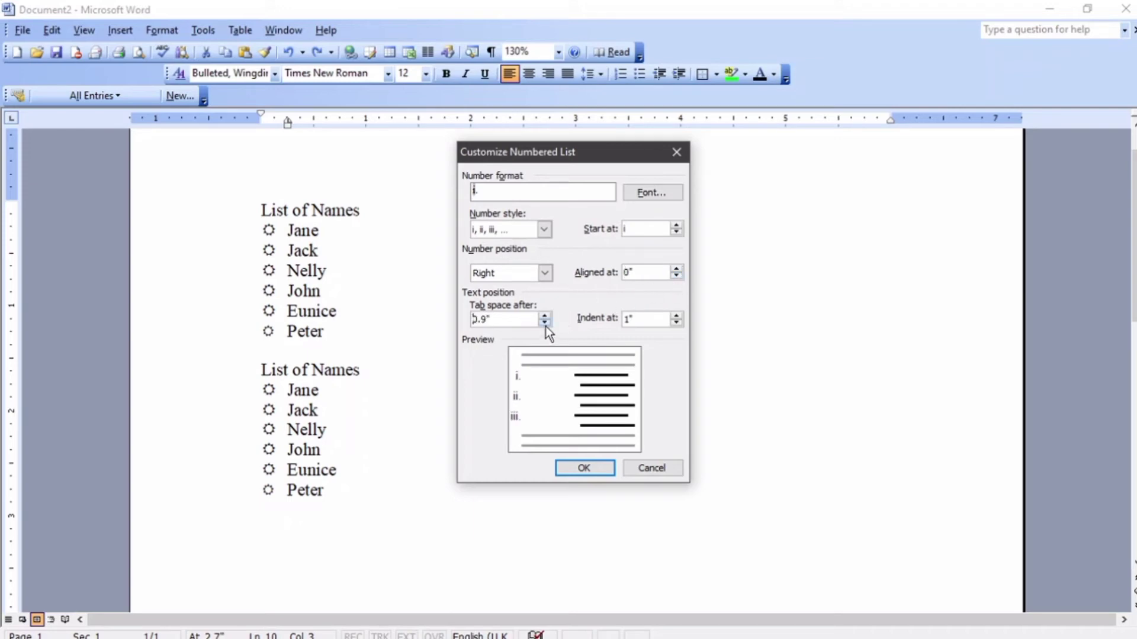
click(546, 324)
click(545, 324)
click(545, 324)
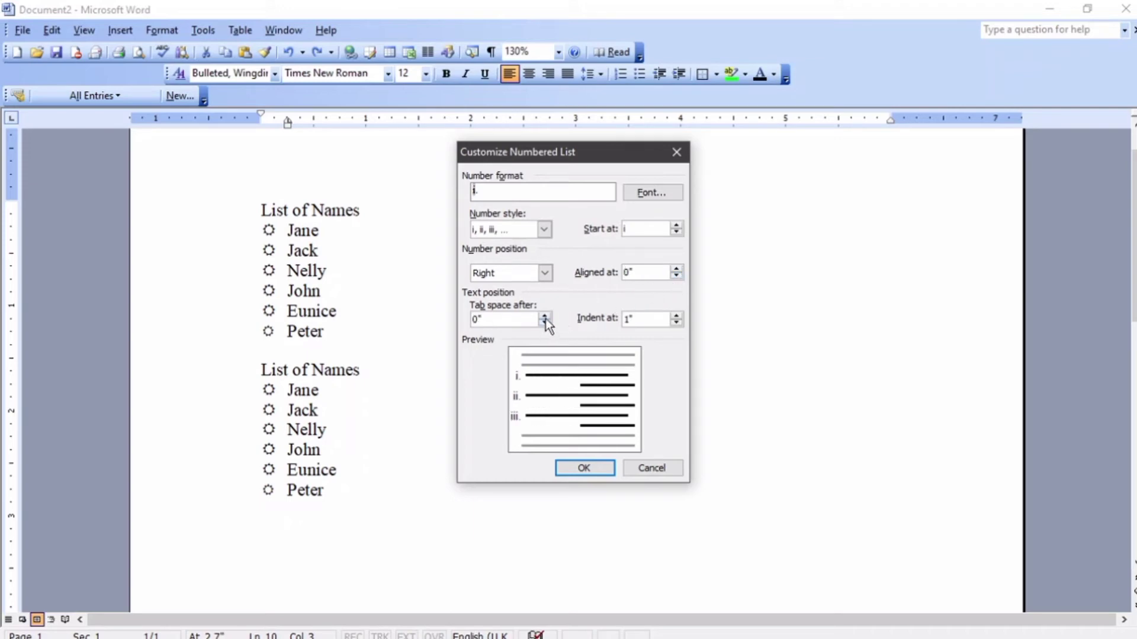
click(546, 315)
click(679, 326)
click(680, 325)
click(680, 325)
click(679, 326)
click(679, 326)
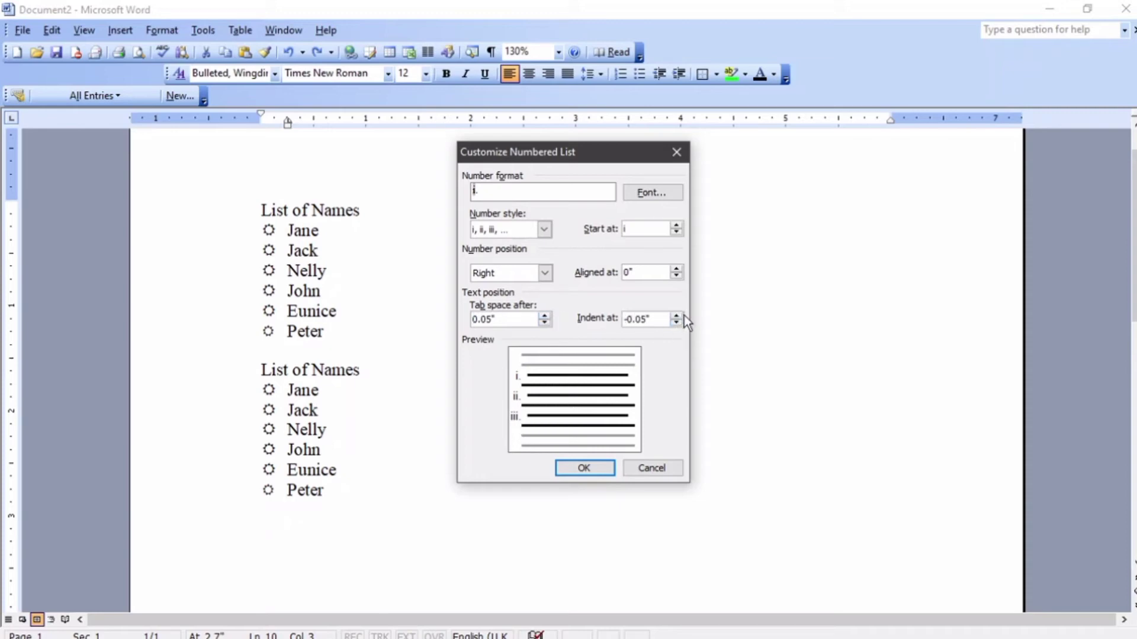
click(680, 316)
click(681, 315)
click(582, 469)
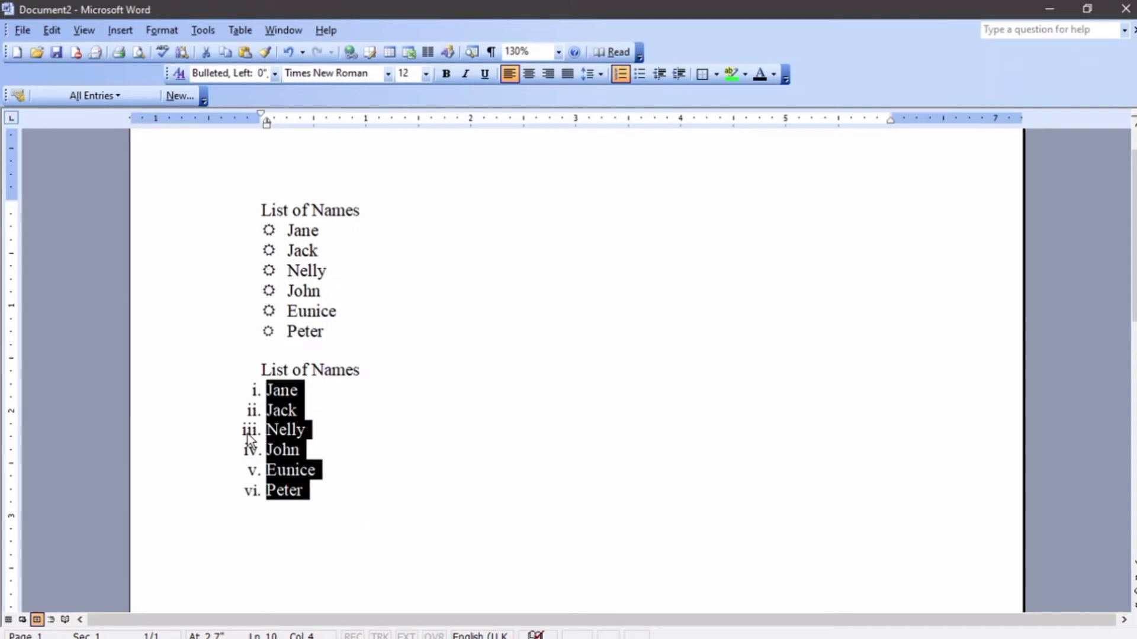
Switch the second list to a) b) c) lettering and place the cursor on the empty line below.
click(167, 31)
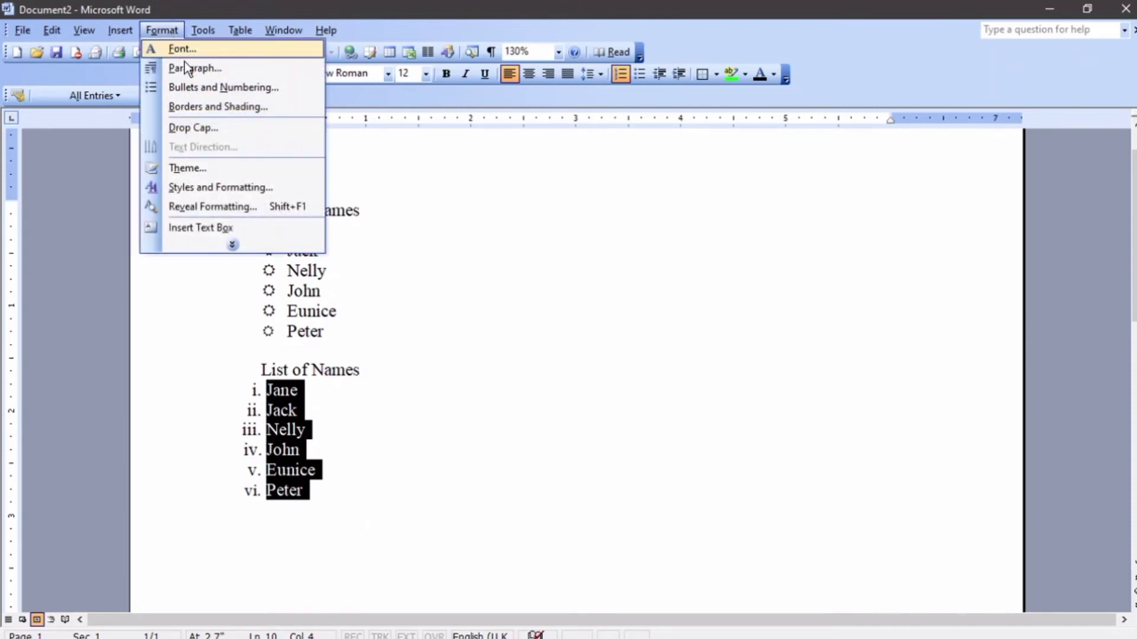
click(198, 88)
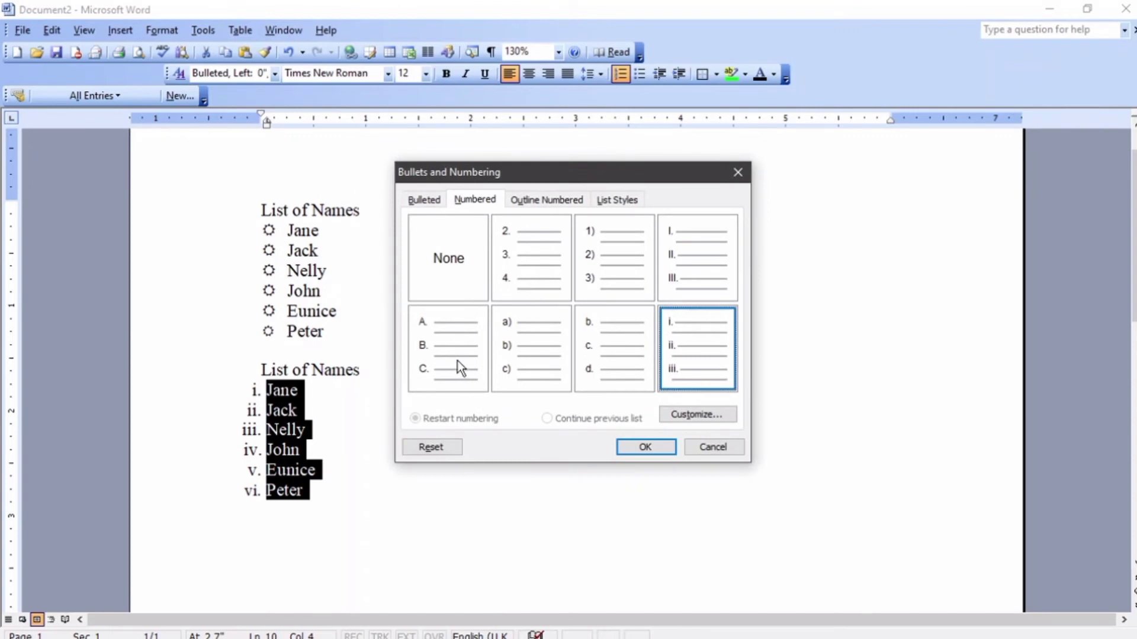
click(524, 356)
click(639, 450)
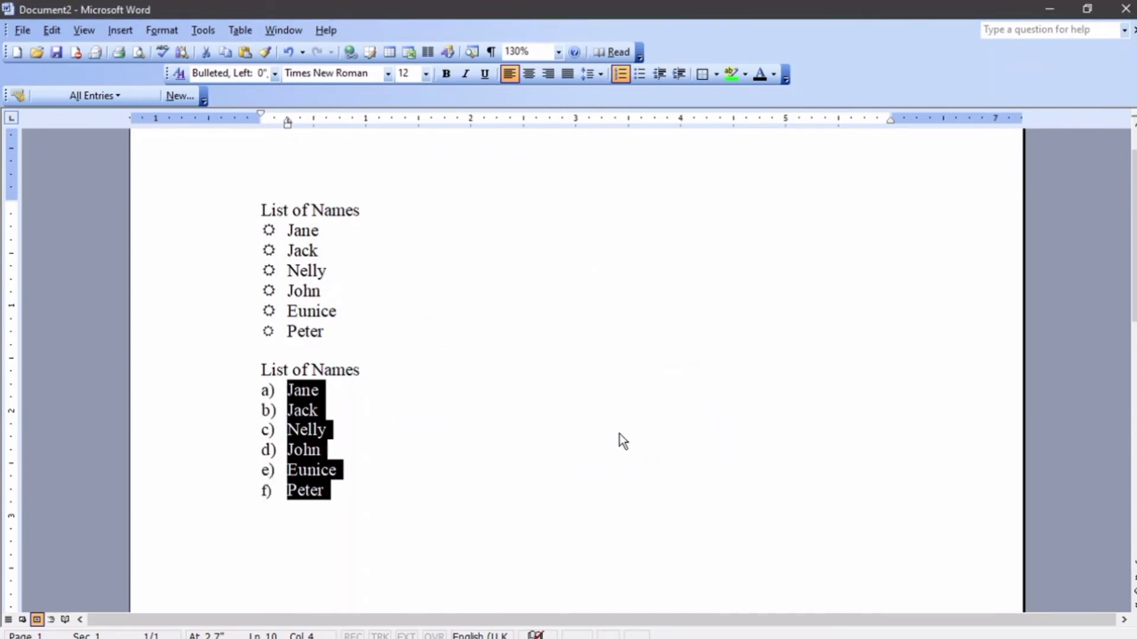
scroll(501, 382, down, 3)
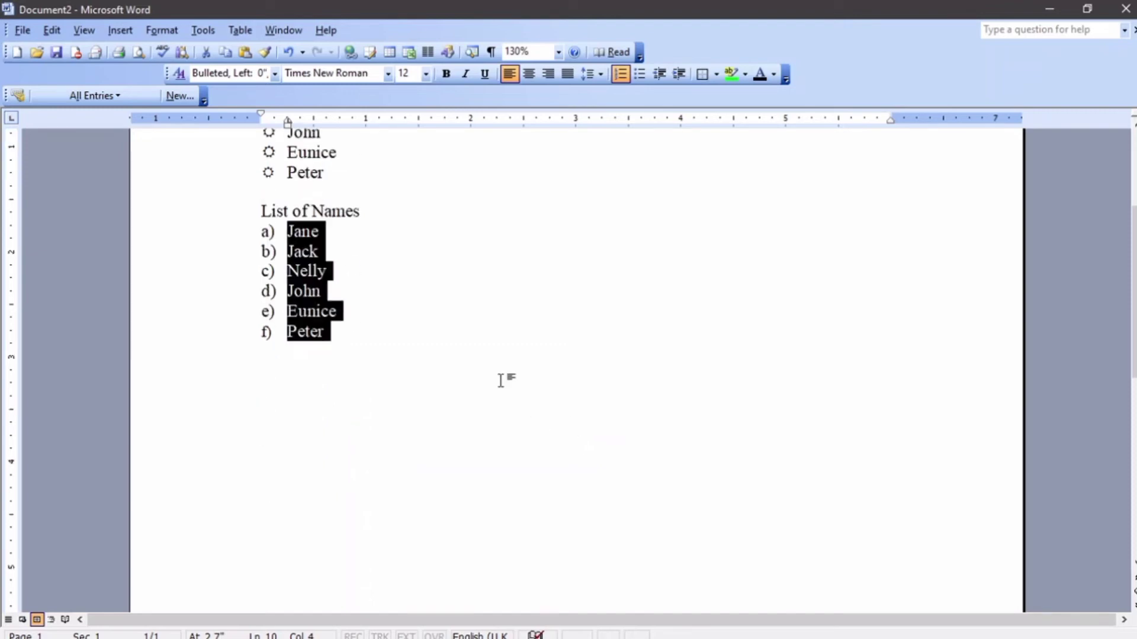
click(422, 389)
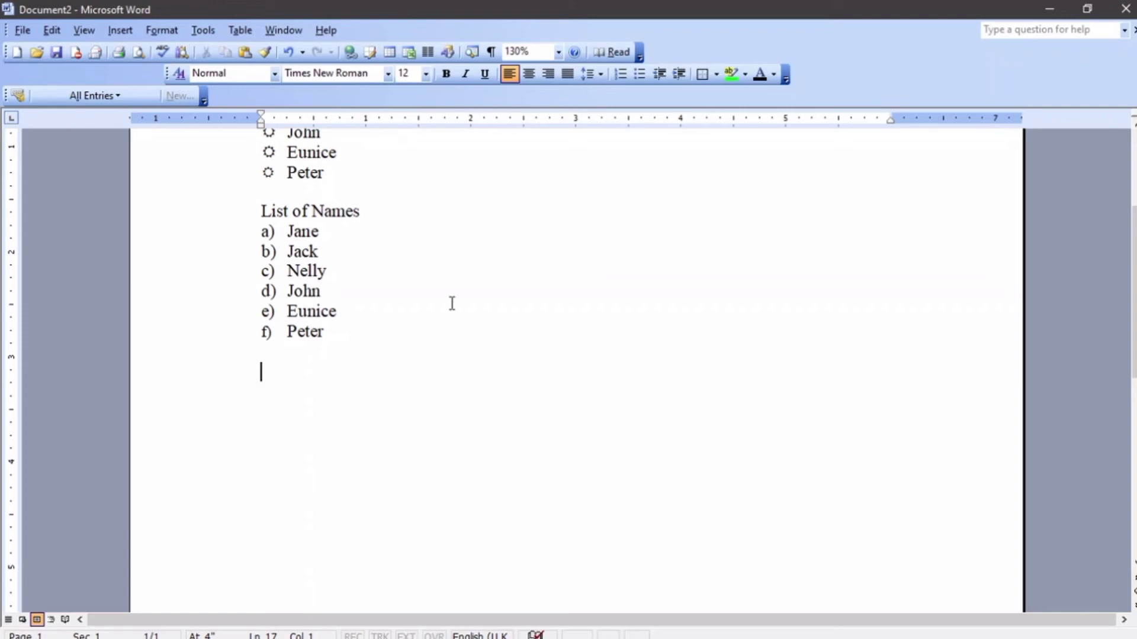
click(173, 35)
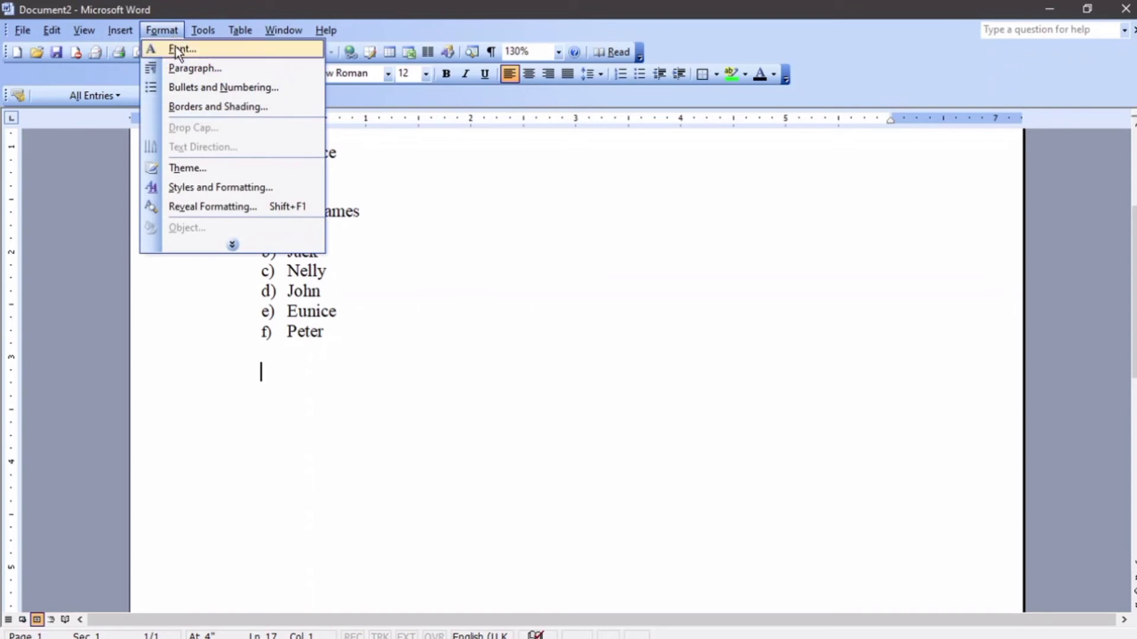
Apply the 1) a) i) outline-numbered style to the empty line below the names.
click(187, 83)
click(539, 202)
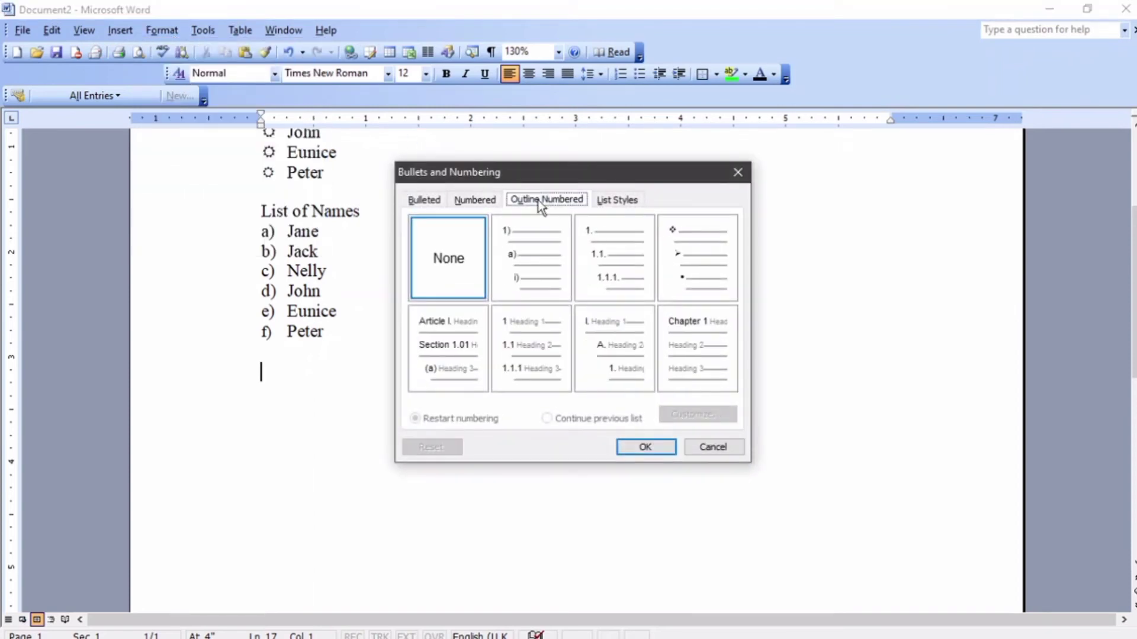
click(531, 256)
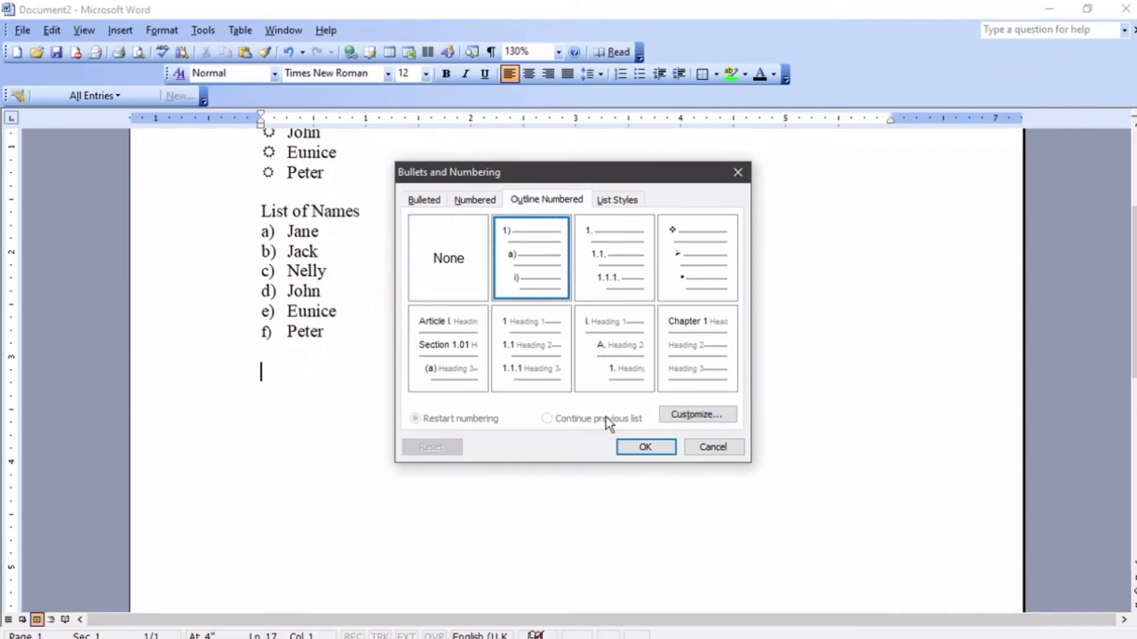
click(632, 449)
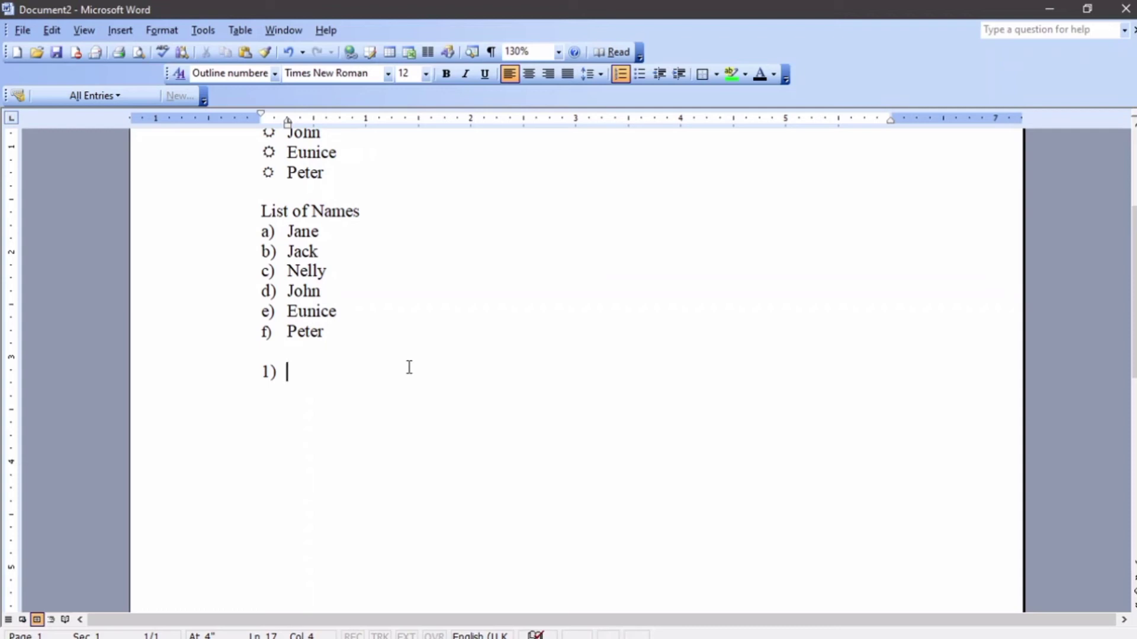
Type Kenya as outline item 1) and start a new item below it.
text(Ke)
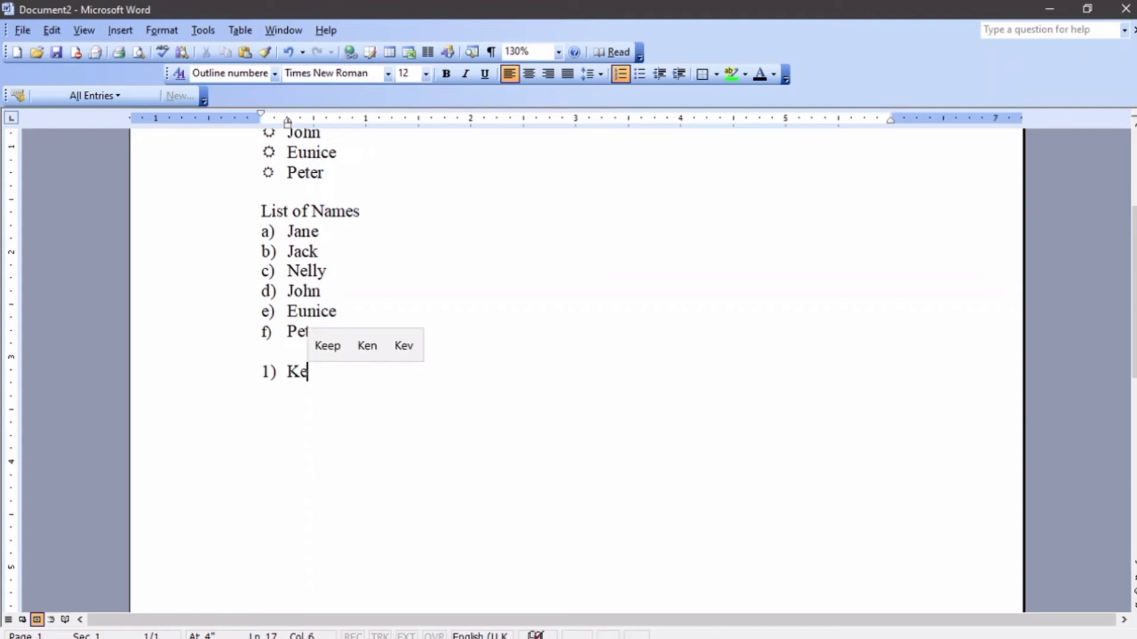
text(nya)
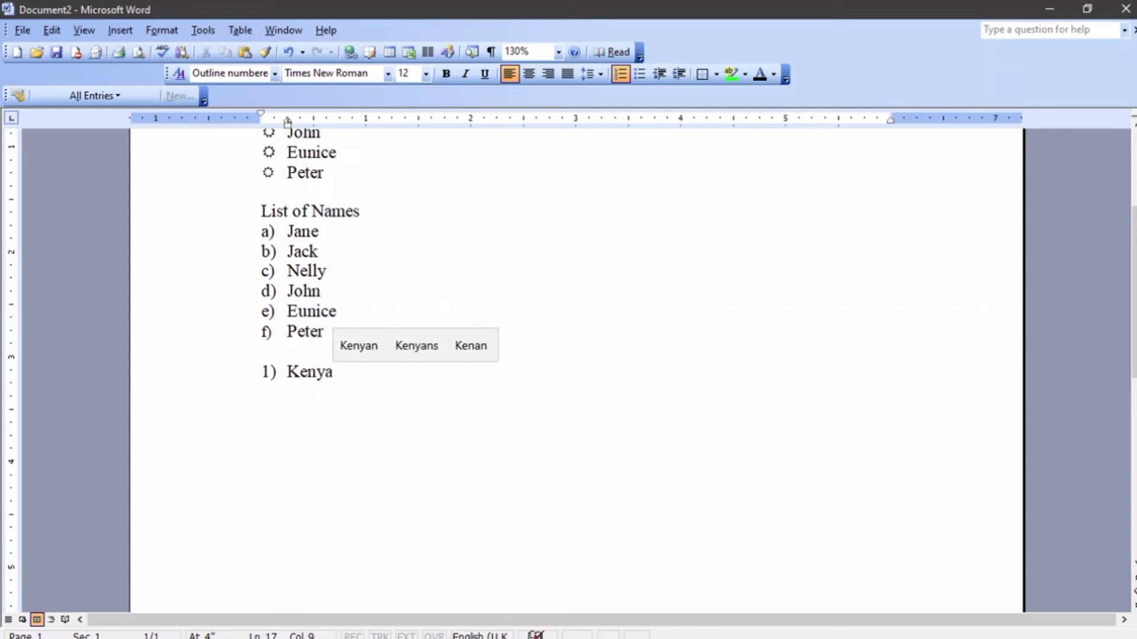
key(Return)
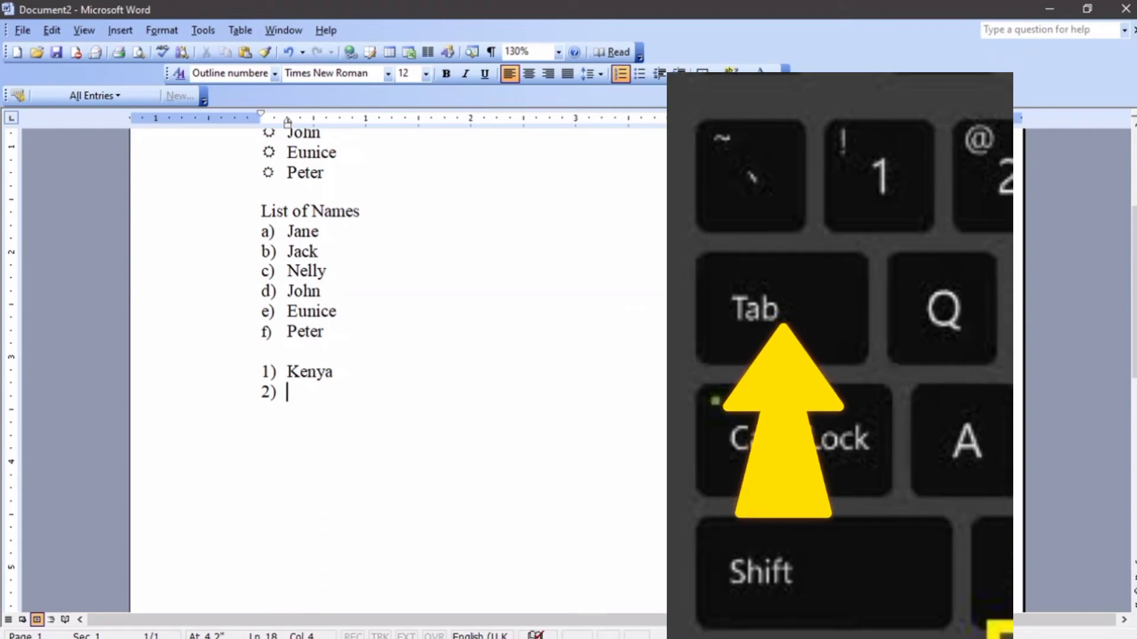
Demote the item to a) Nairobi, then start a deeper item beneath it.
key(Tab)
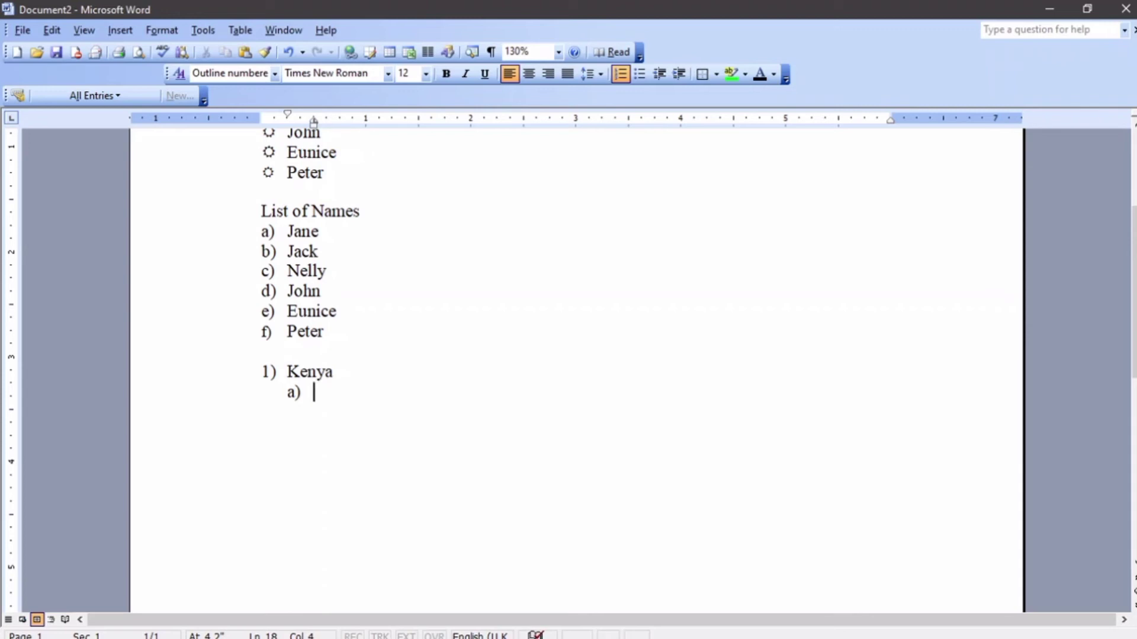
text(Nai)
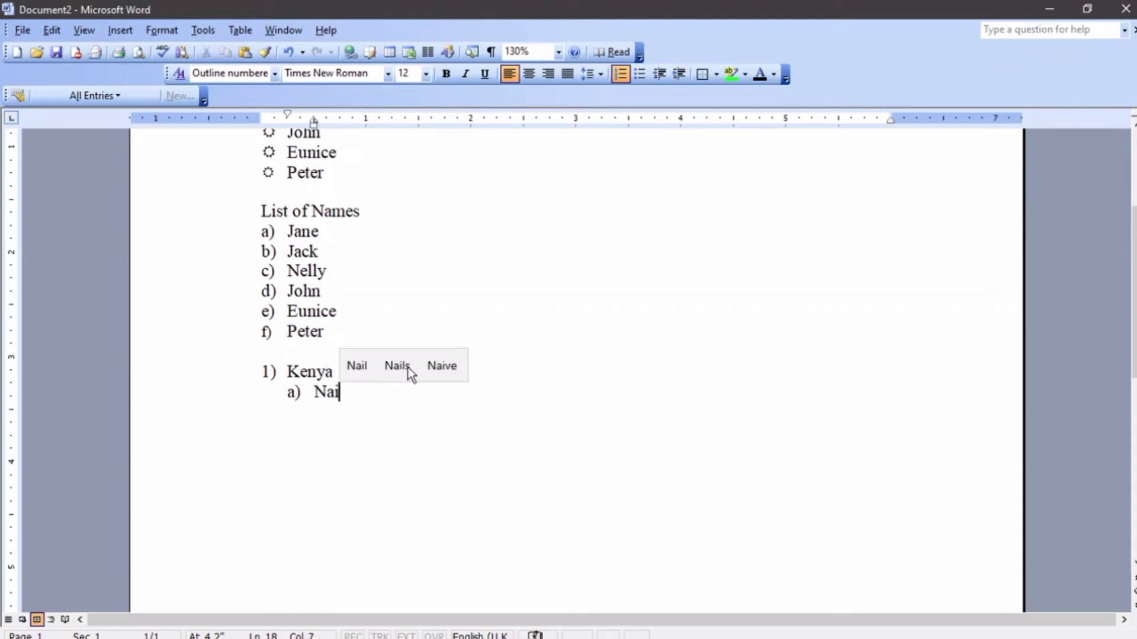
text(ro)
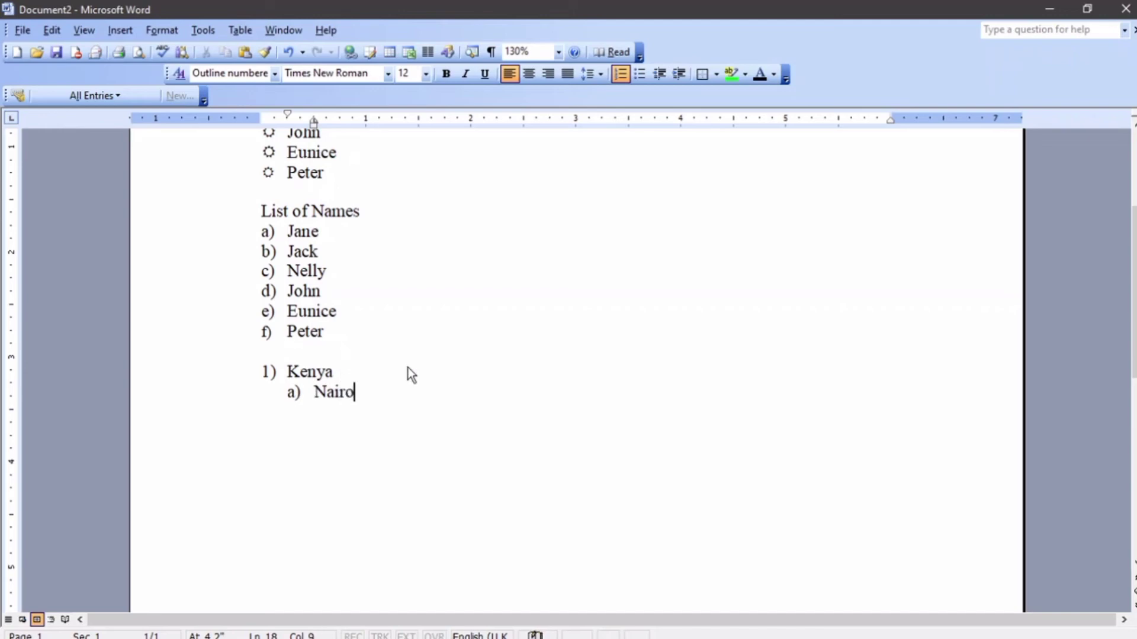
text(bi)
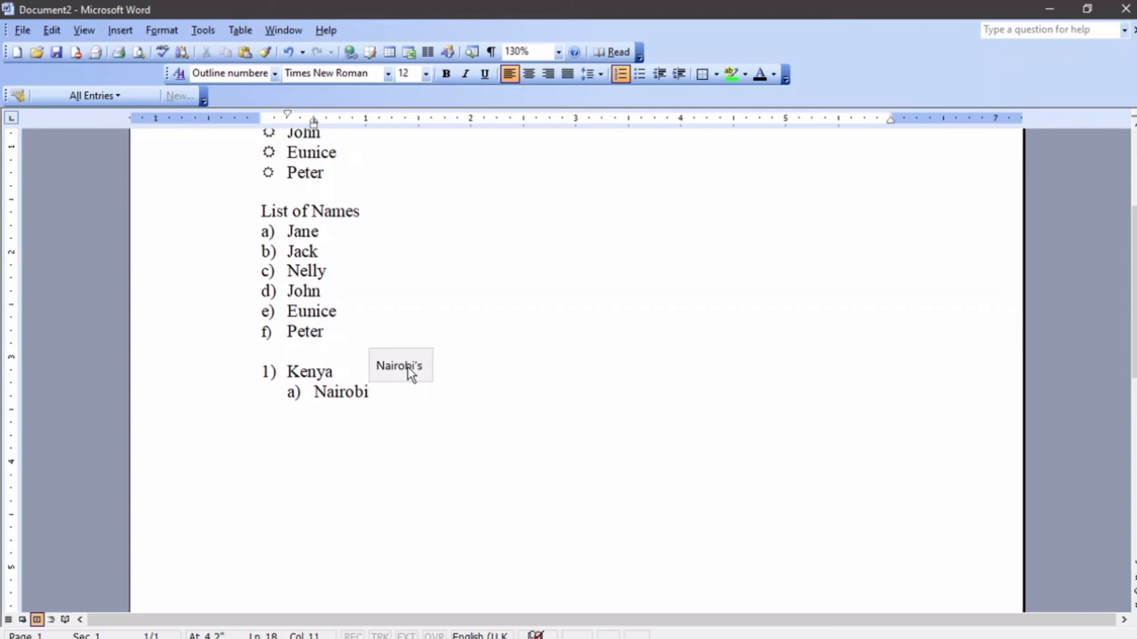
key(Return)
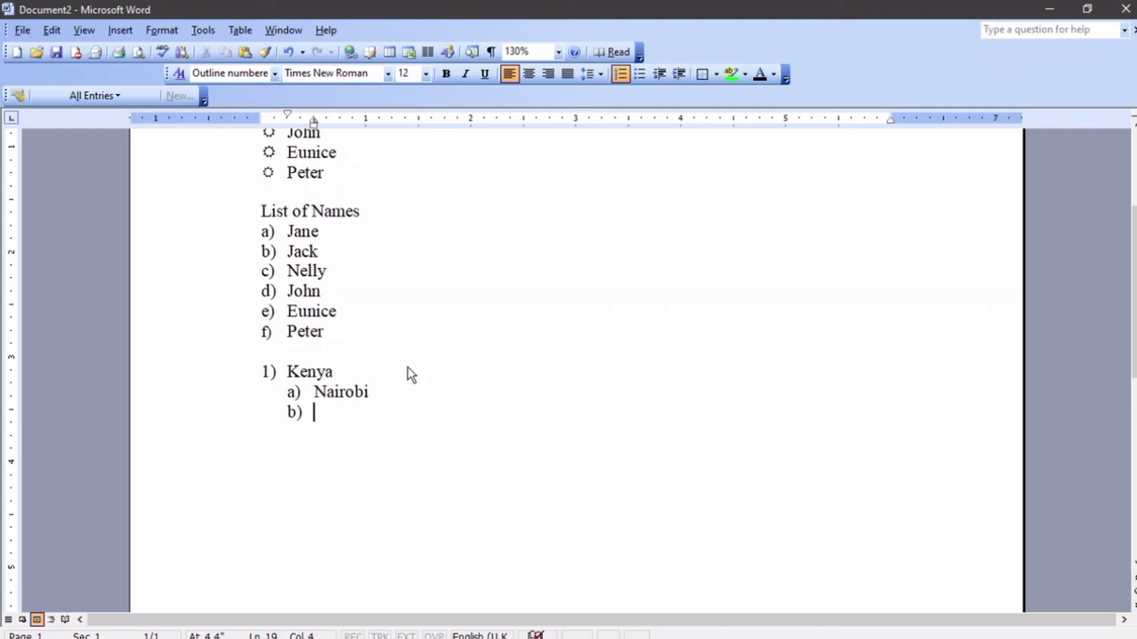
key(Tab)
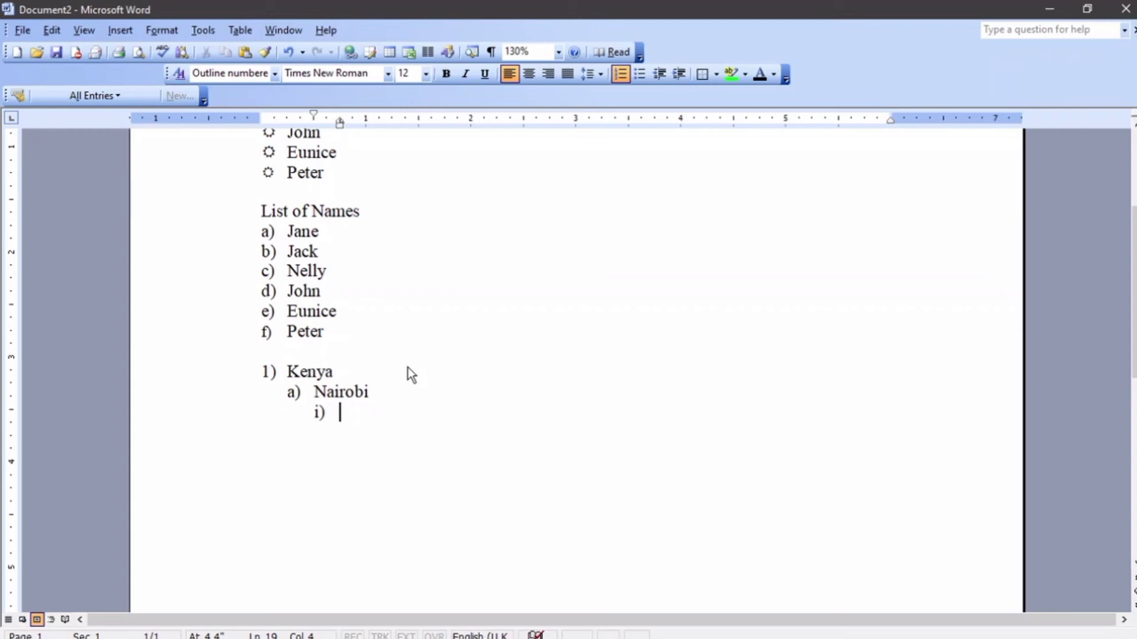
Enter Ngara, Westlands and Kasarani as items i)–iii) under Nairobi, then start a new item.
text(Ngara)
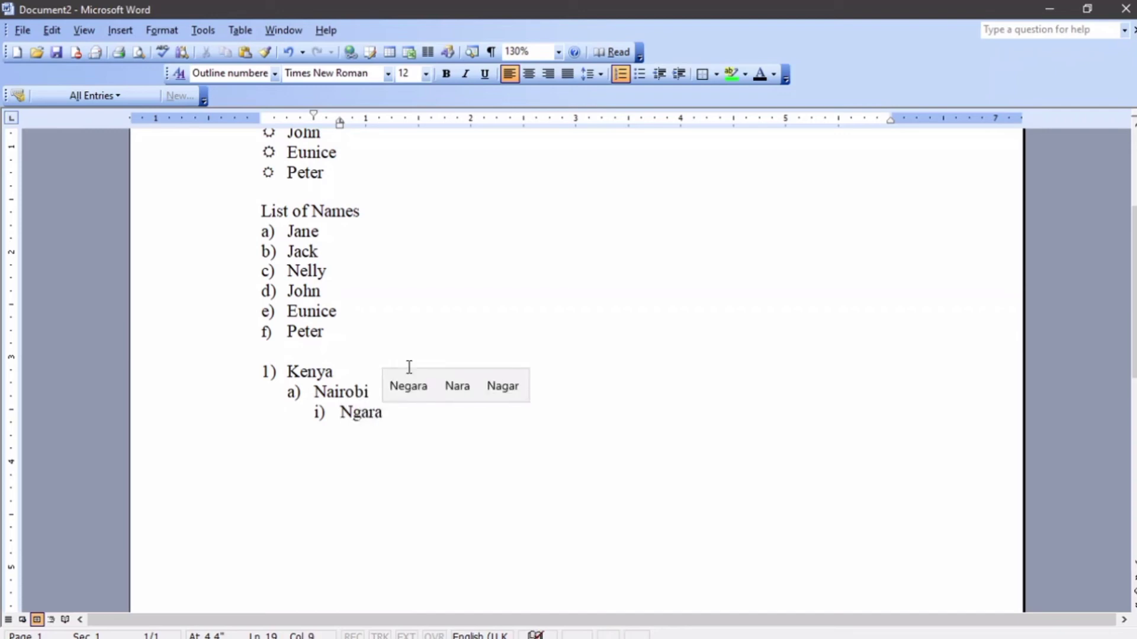
key(Return)
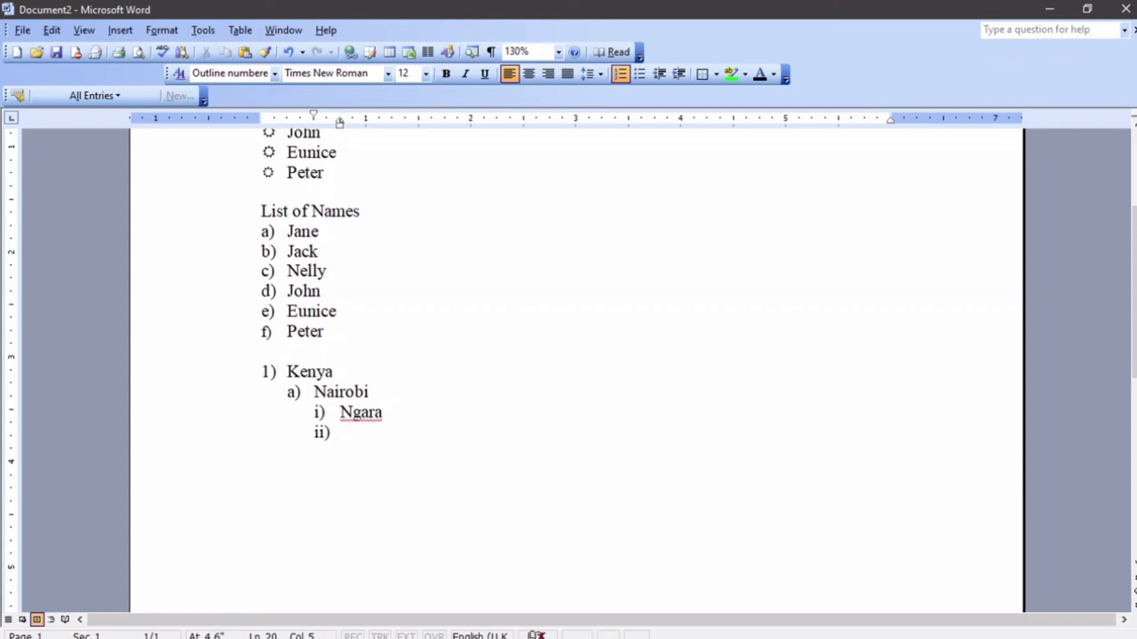
text(West)
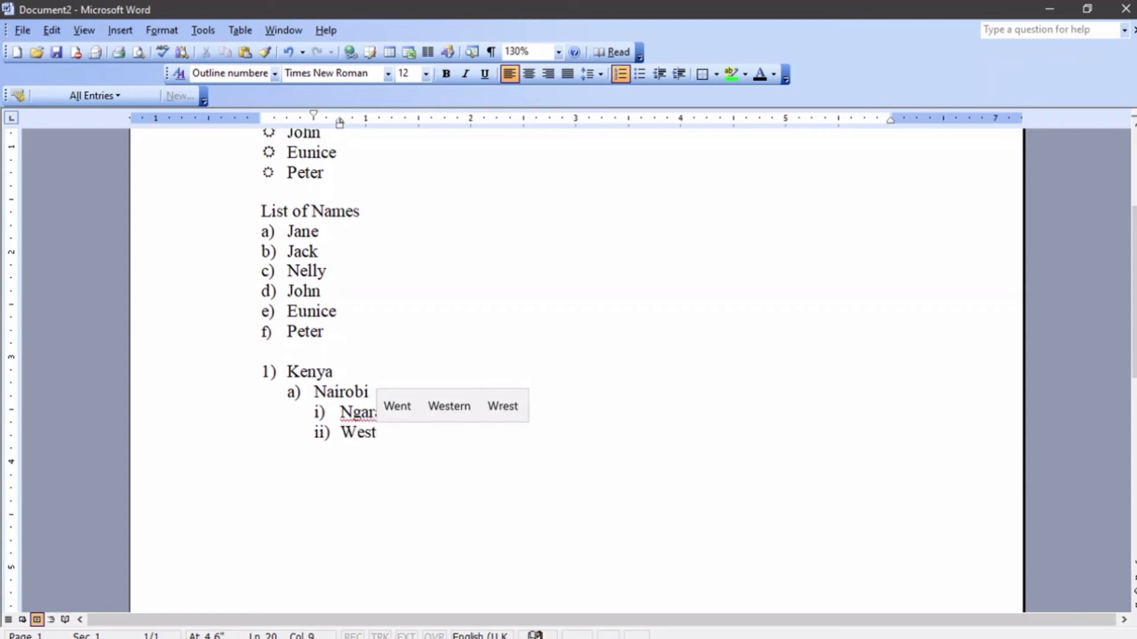
text(land)
text(s)
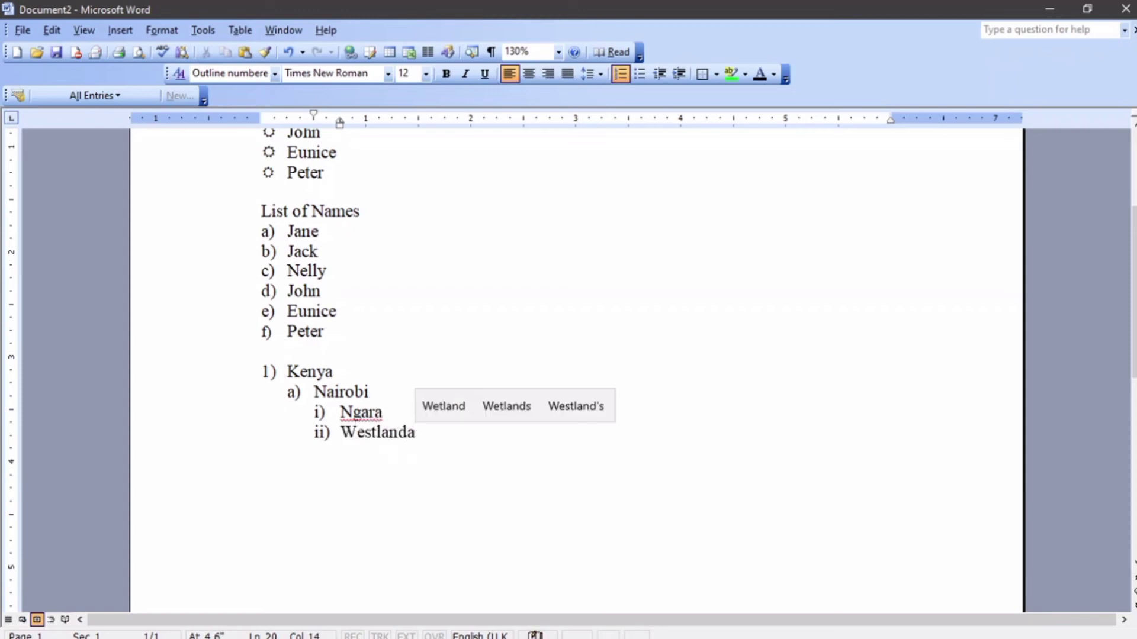
key(Return)
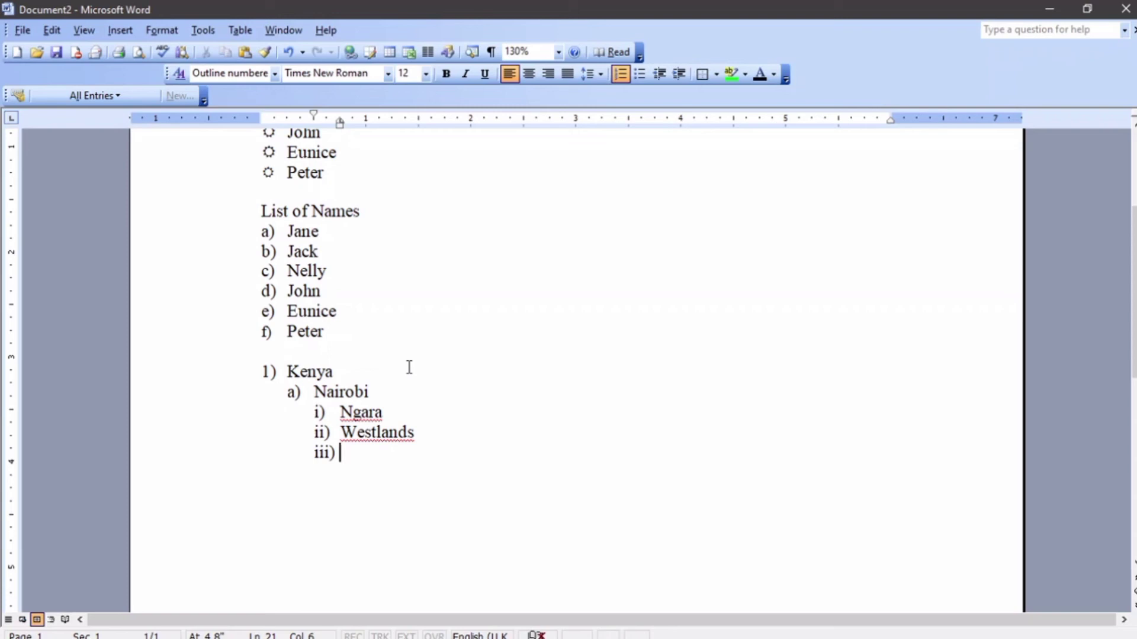
text(Kasae)
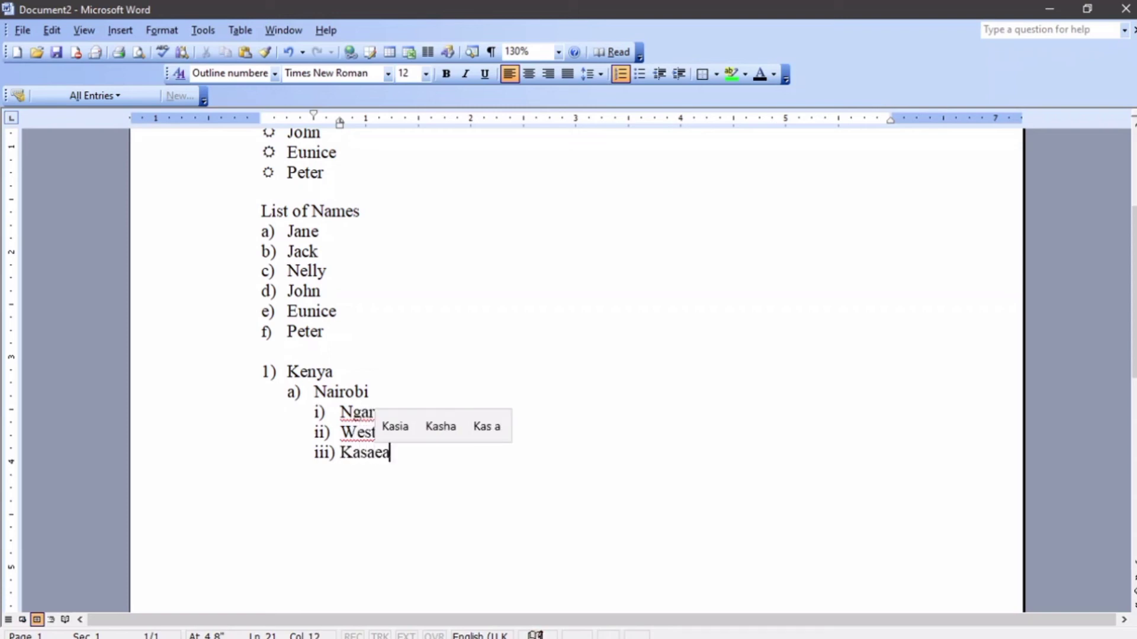
key(BackSpace)
text(rani)
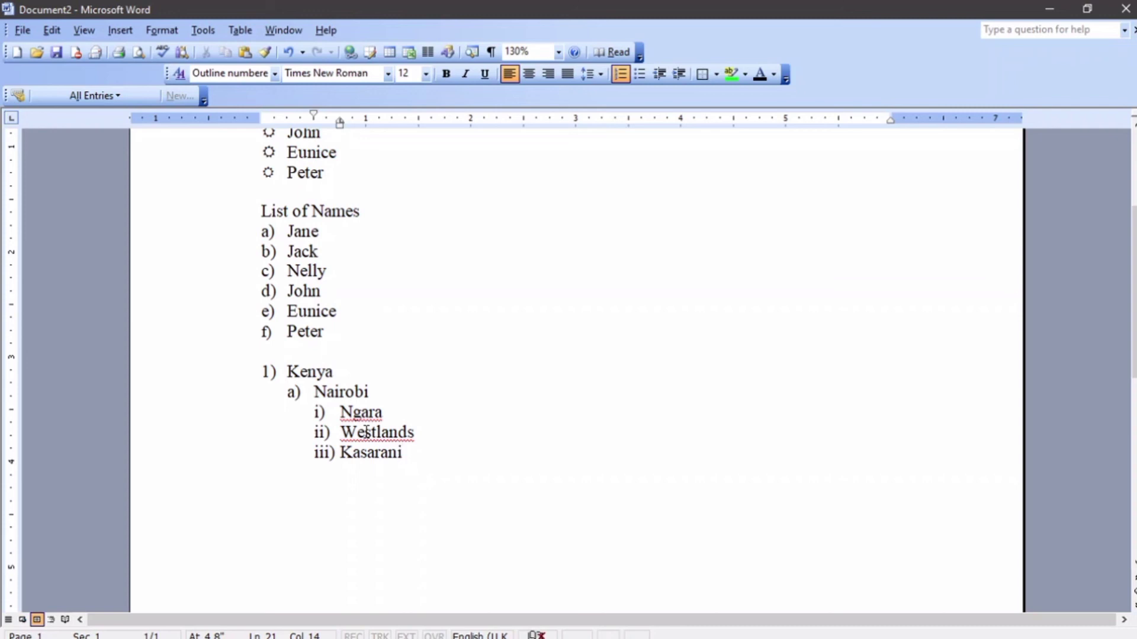
key(Return)
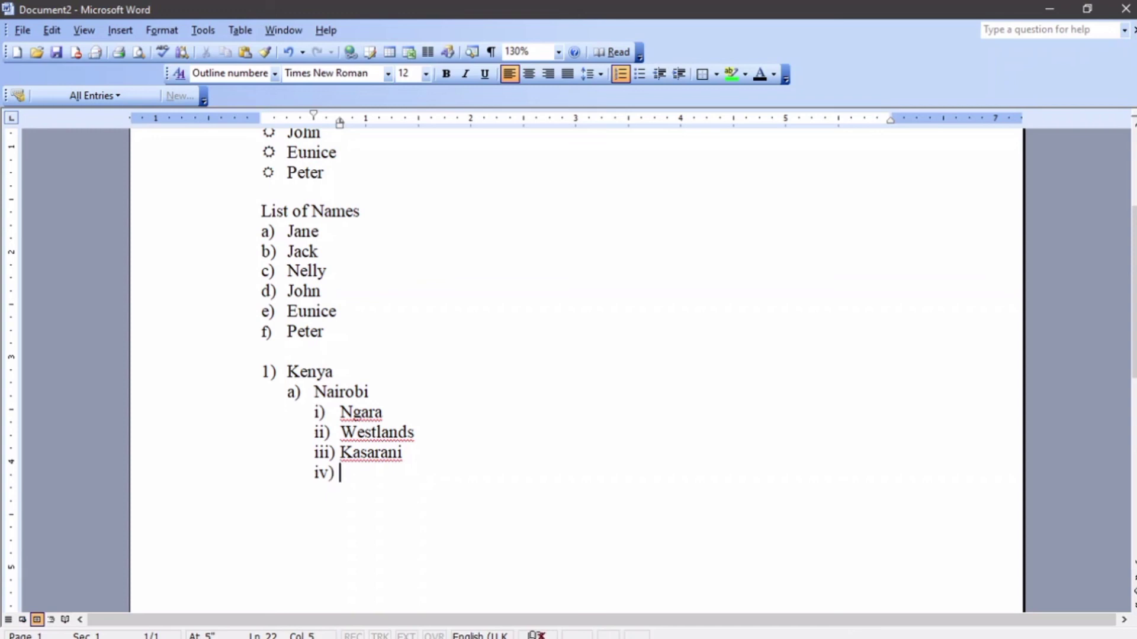
Change the outline level of the empty item below Kasarani, leaving it numbered (1).
key(Return)
key(BackSpace)
key(Return)
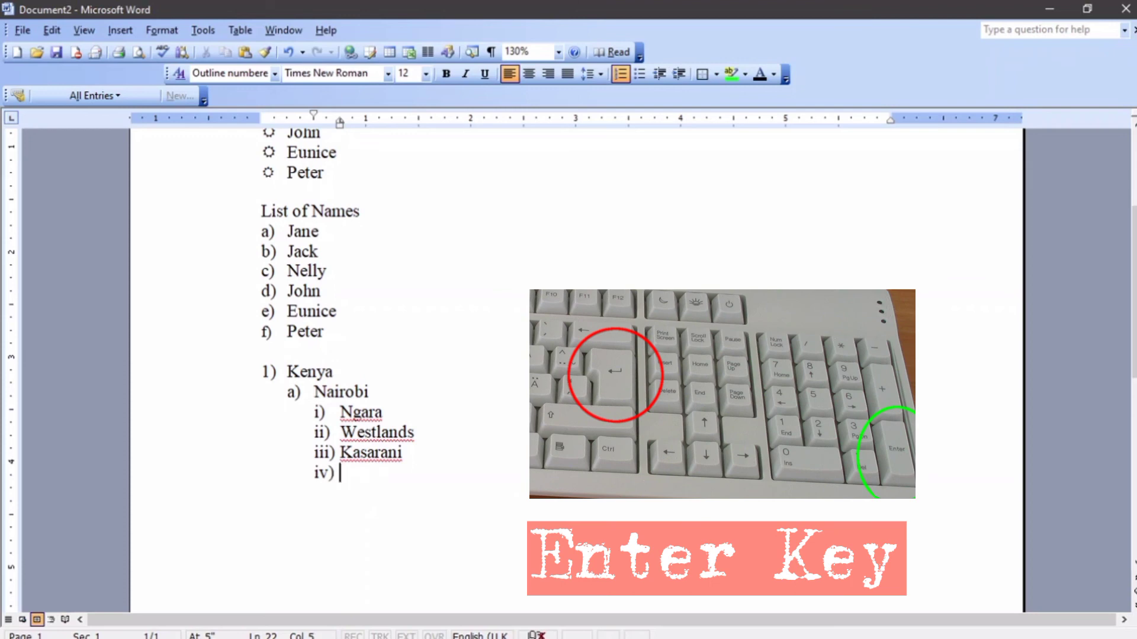
key(Tab)
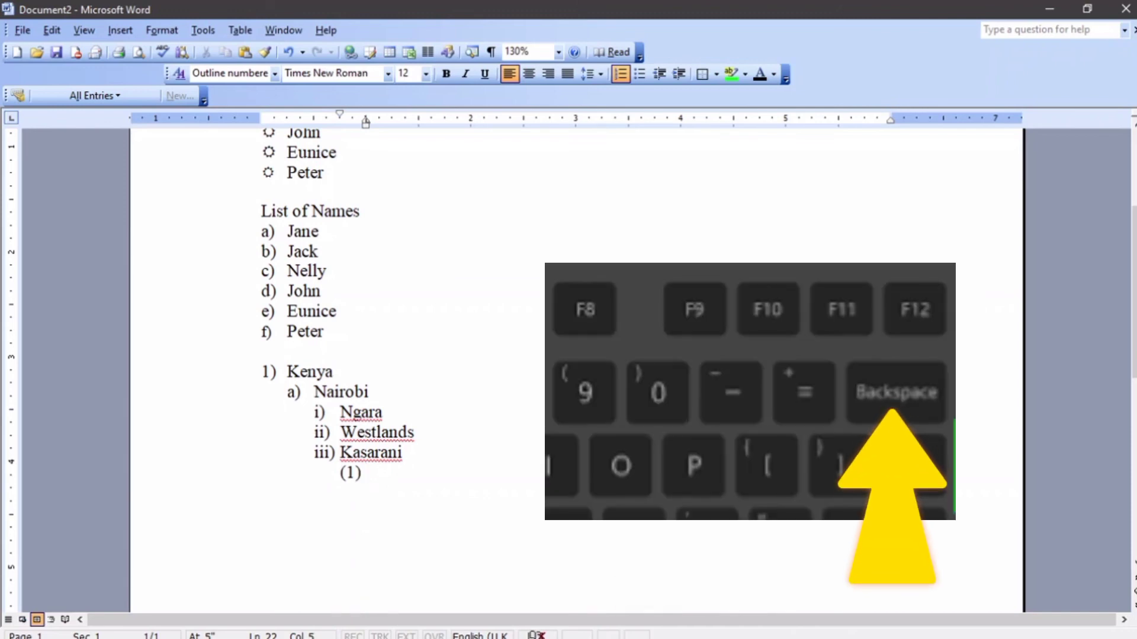
key(BackSpace)
key(BackSpace)
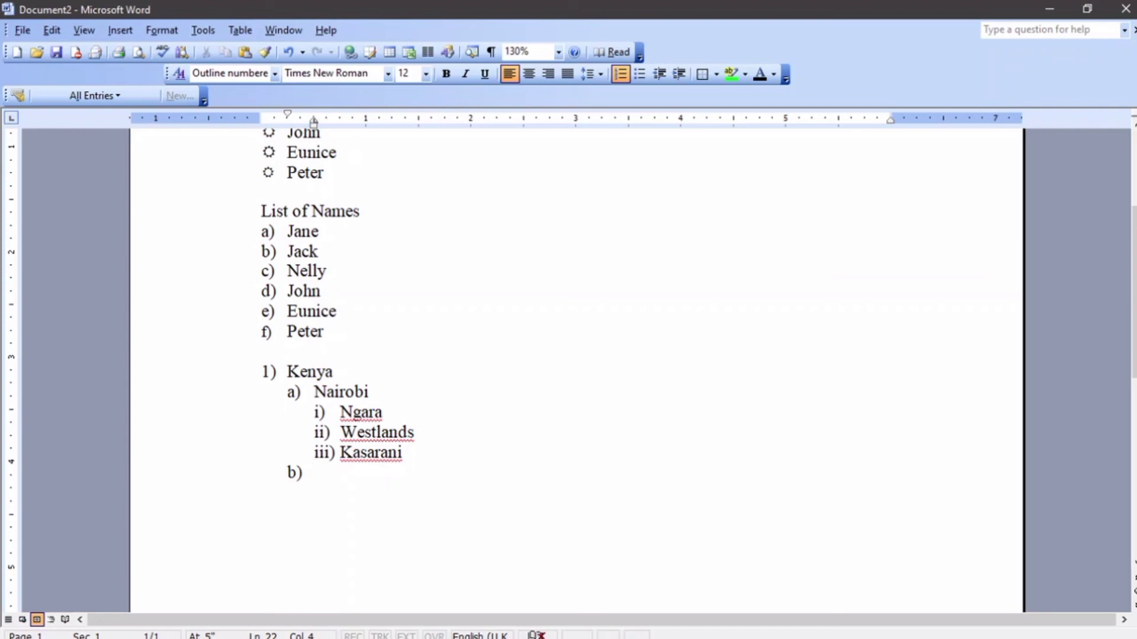
Add city b) Nakuru, with neighbourhoods Molo, Njoro and Milimani indented beneath it.
text(Na)
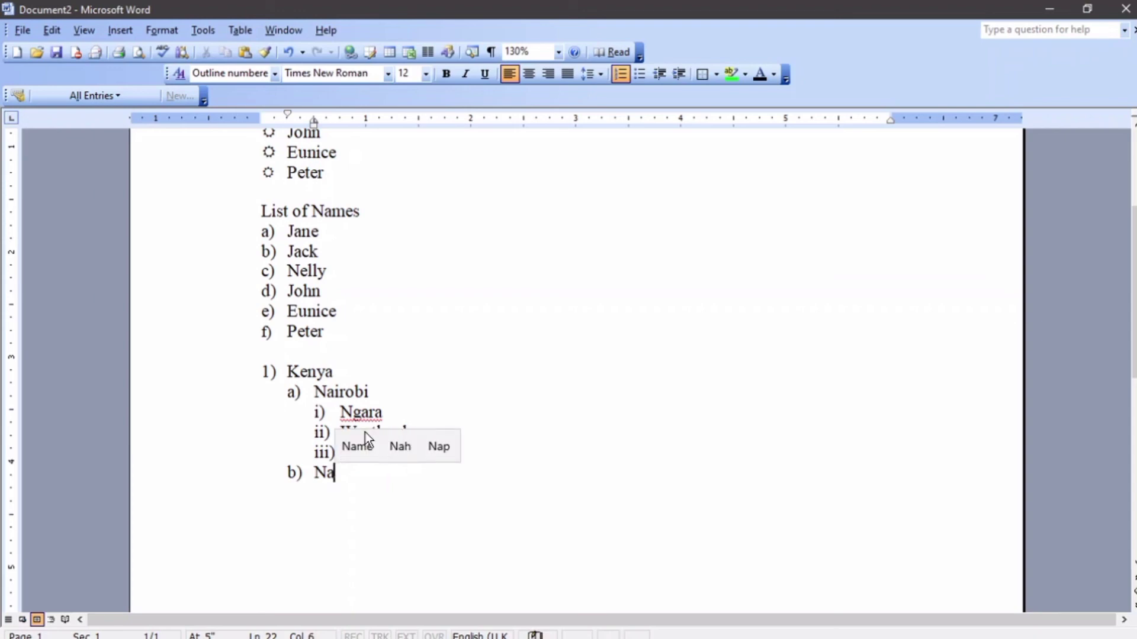
text(kuru)
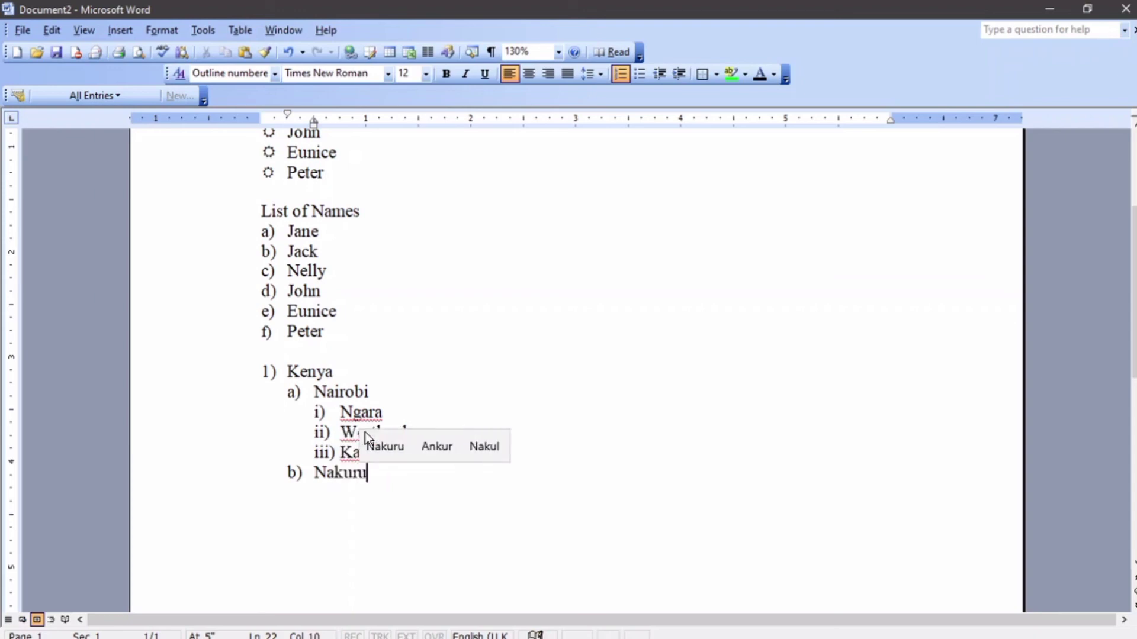
key(Return)
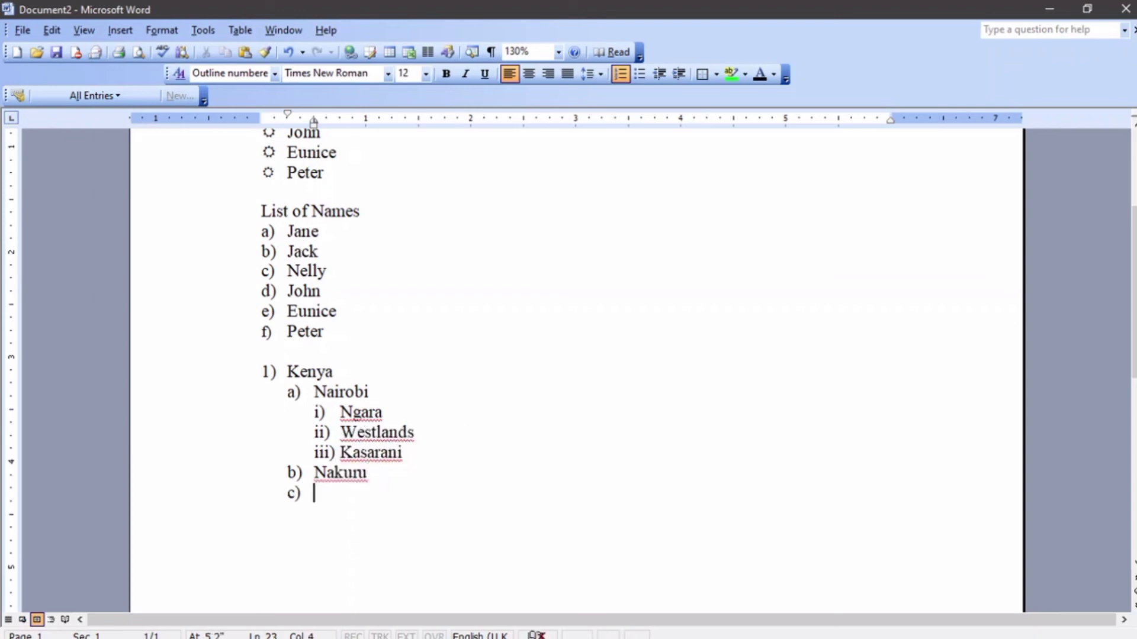
key(Tab)
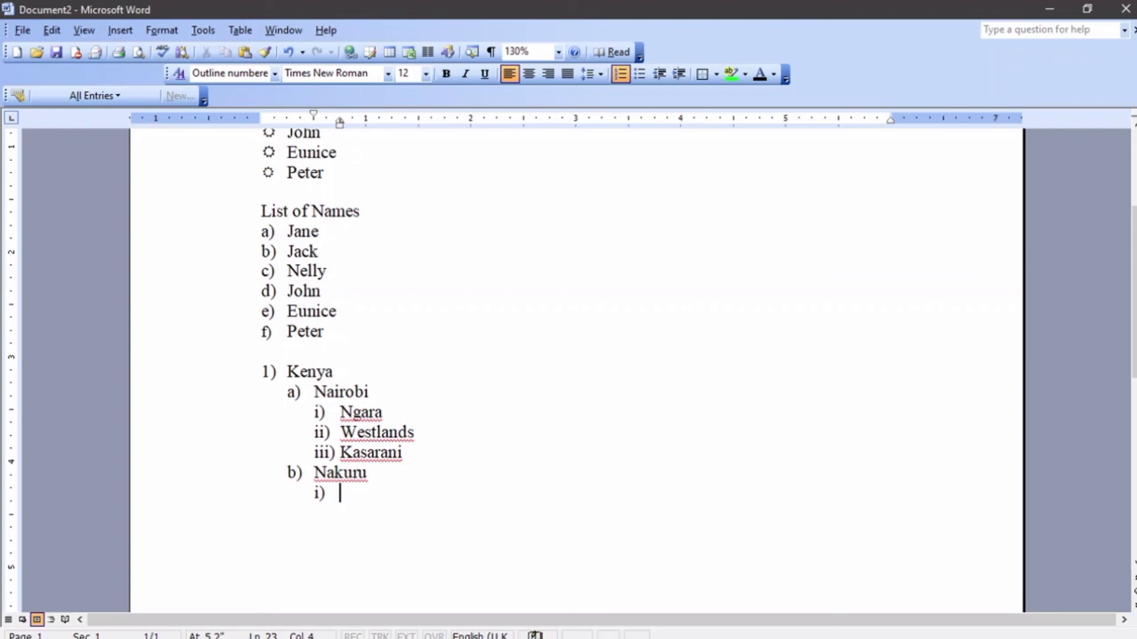
text(Molo)
key(Return)
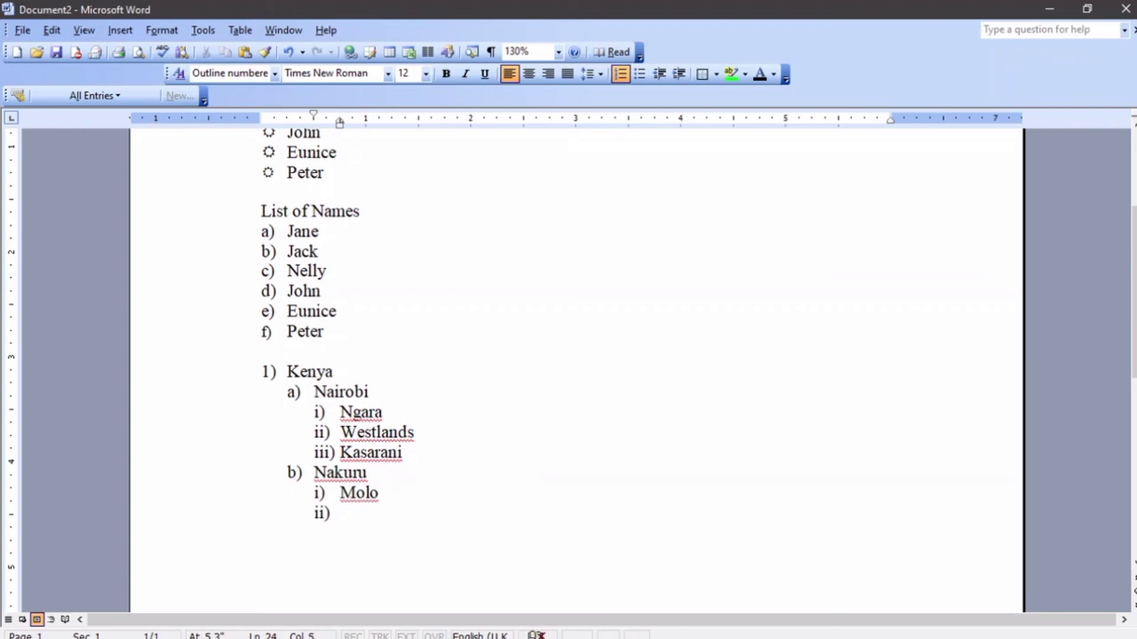
text(Njo)
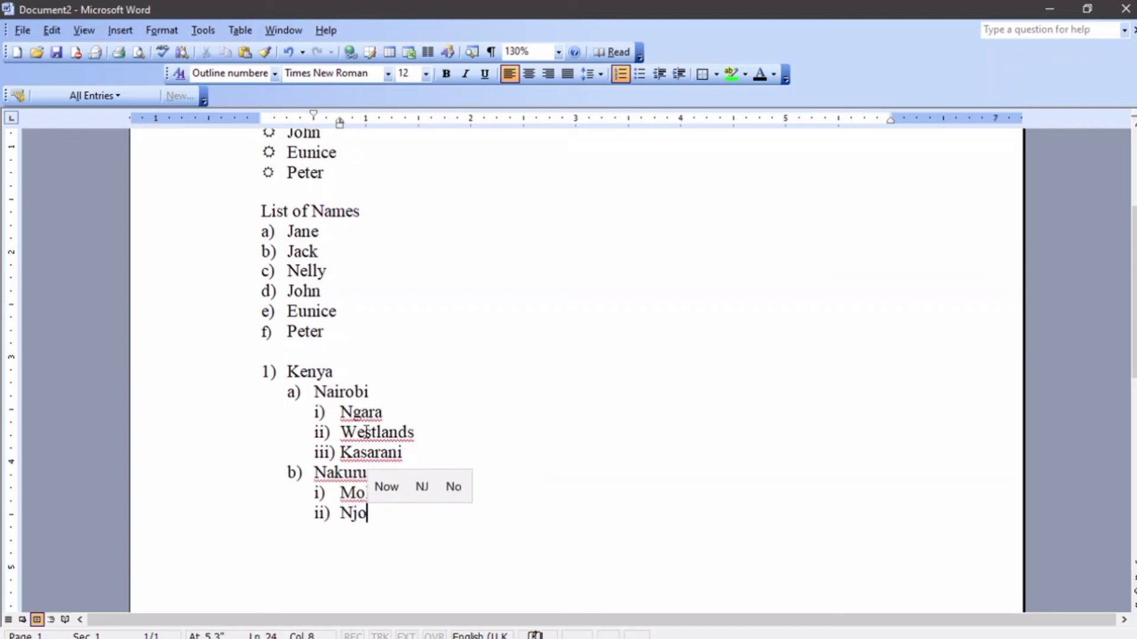
text(ro)
key(Return)
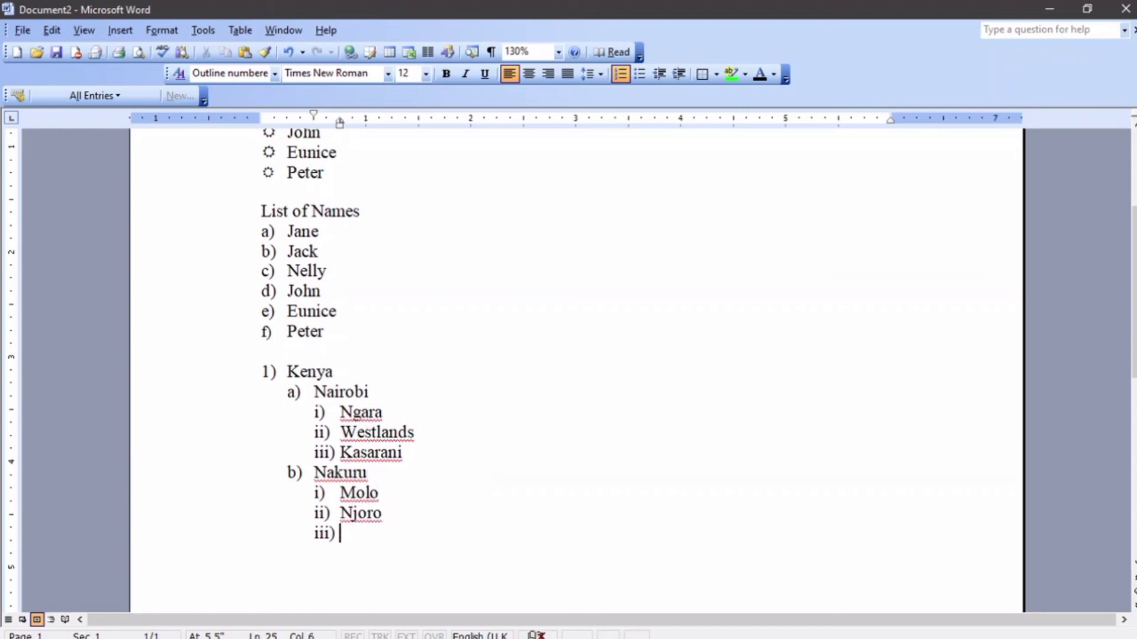
text(Milima)
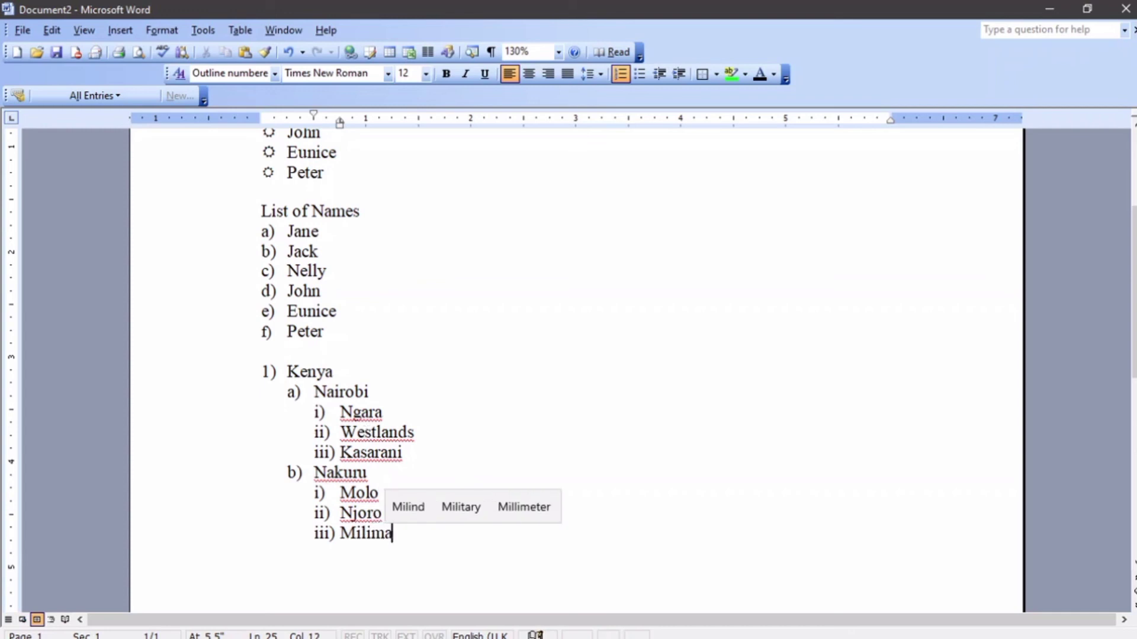
text(ni)
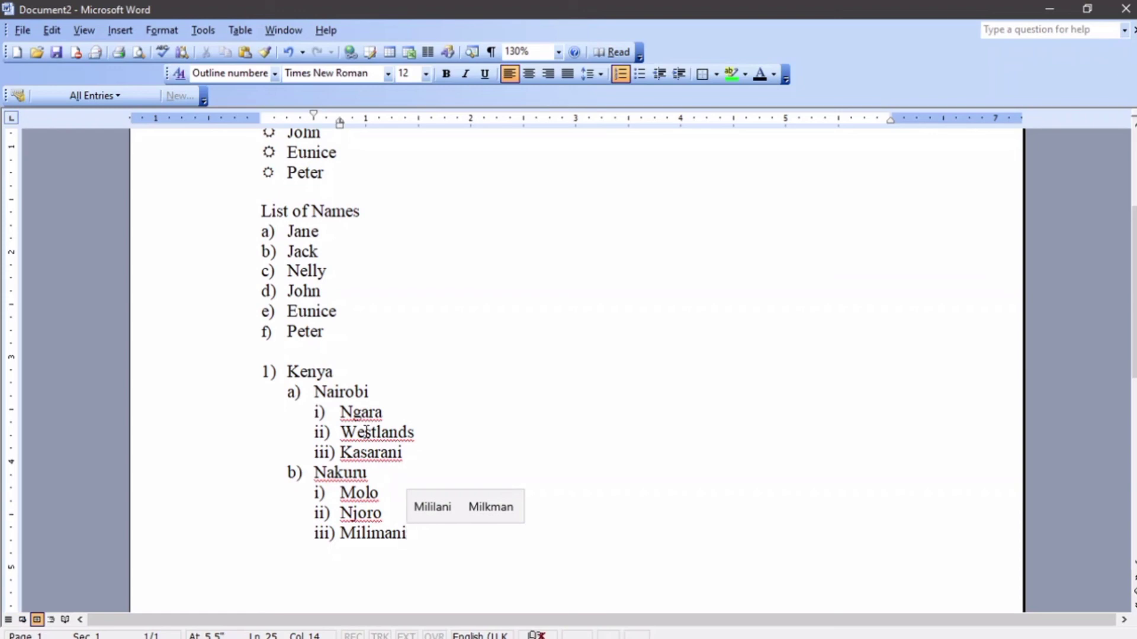
key(Return)
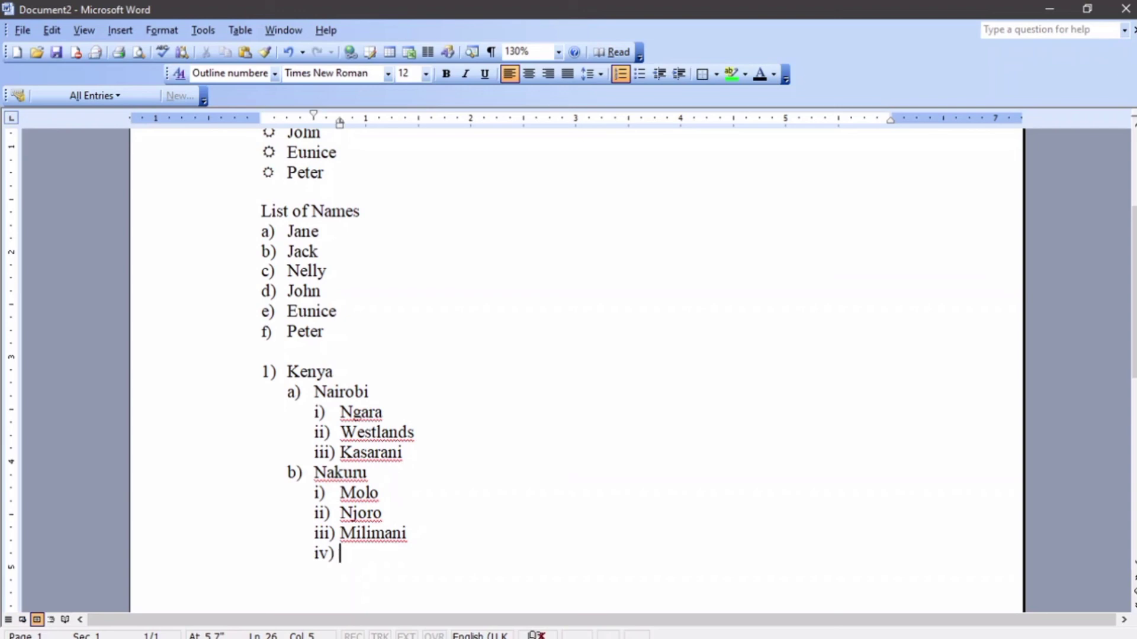
Promote the empty item below Milimani to top-level 2) and enter Uganda.
click(273, 371)
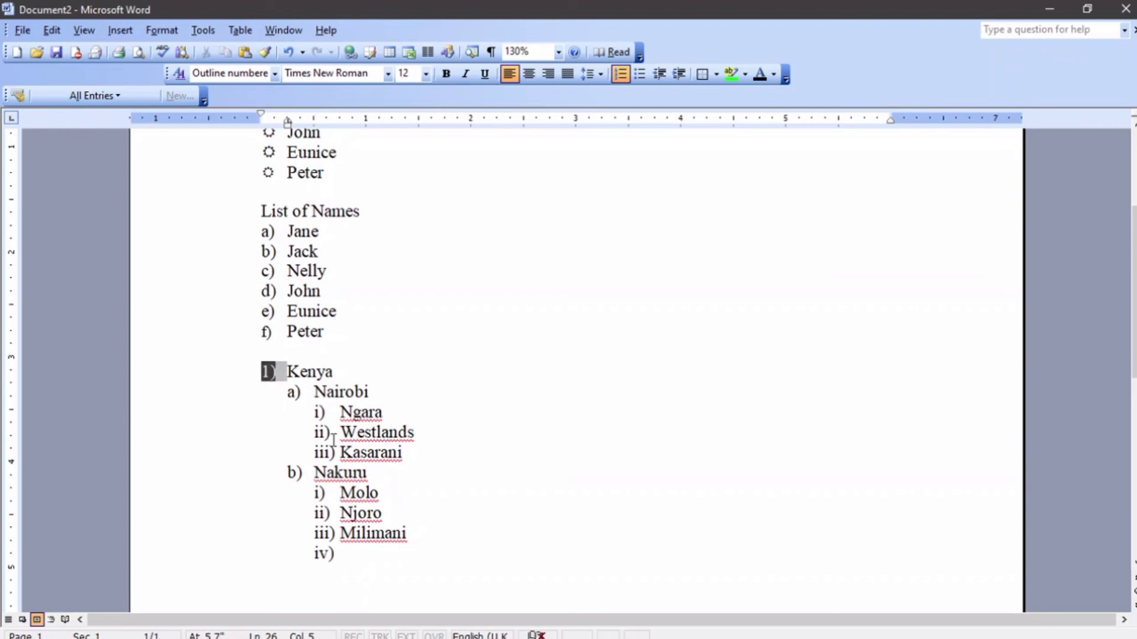
click(339, 553)
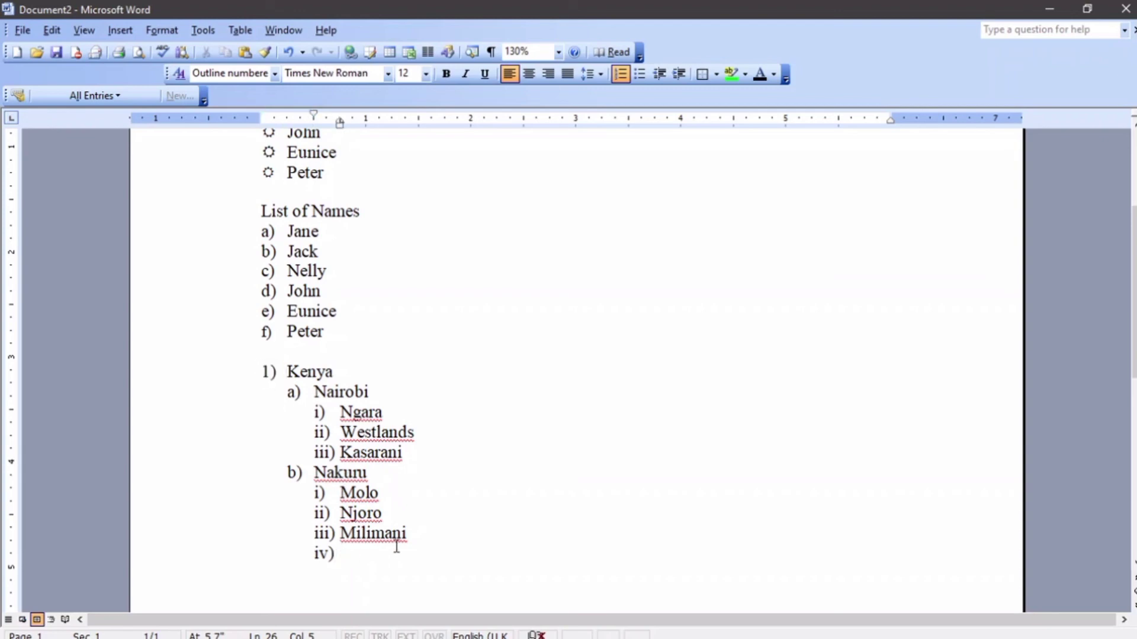
key(Tab)
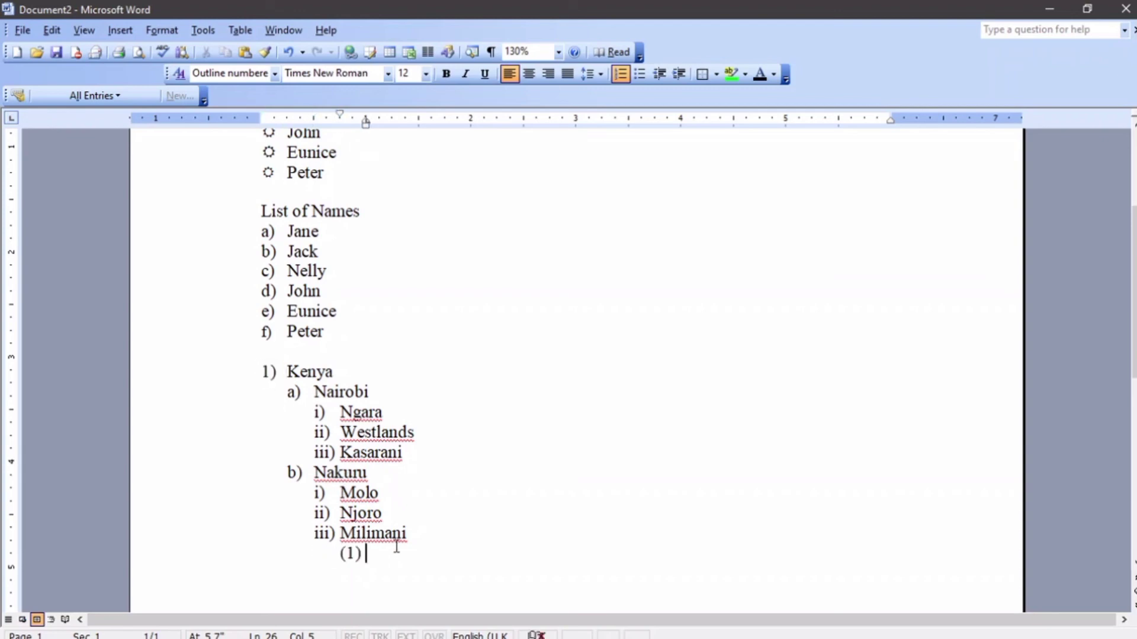
key(shift+Tab)
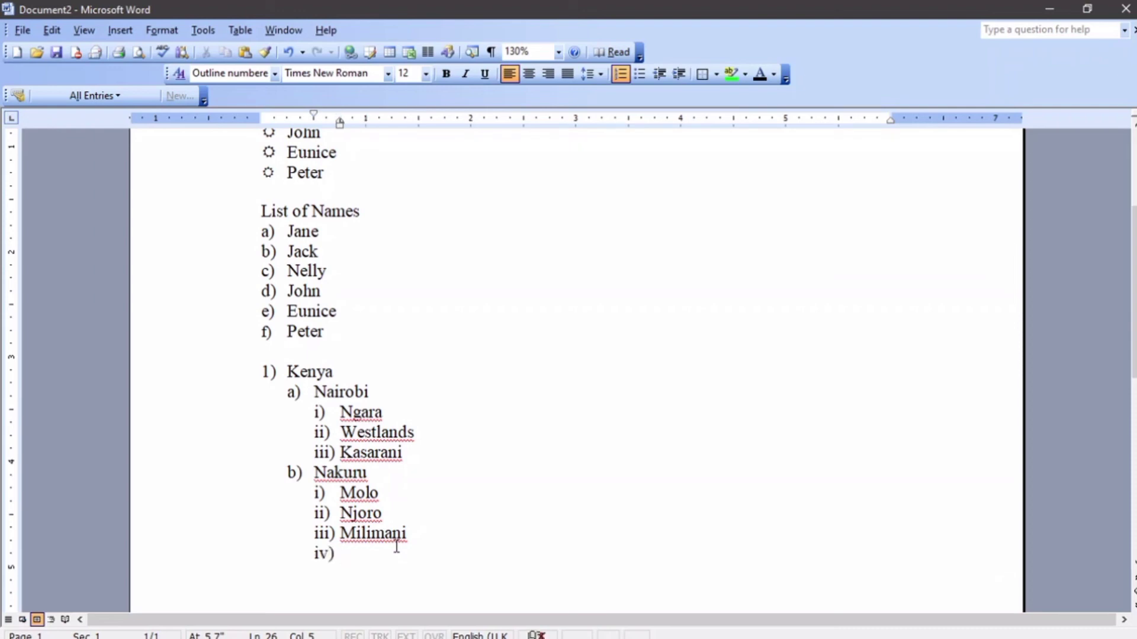
key(shift+Tab)
key(shift+Tab)
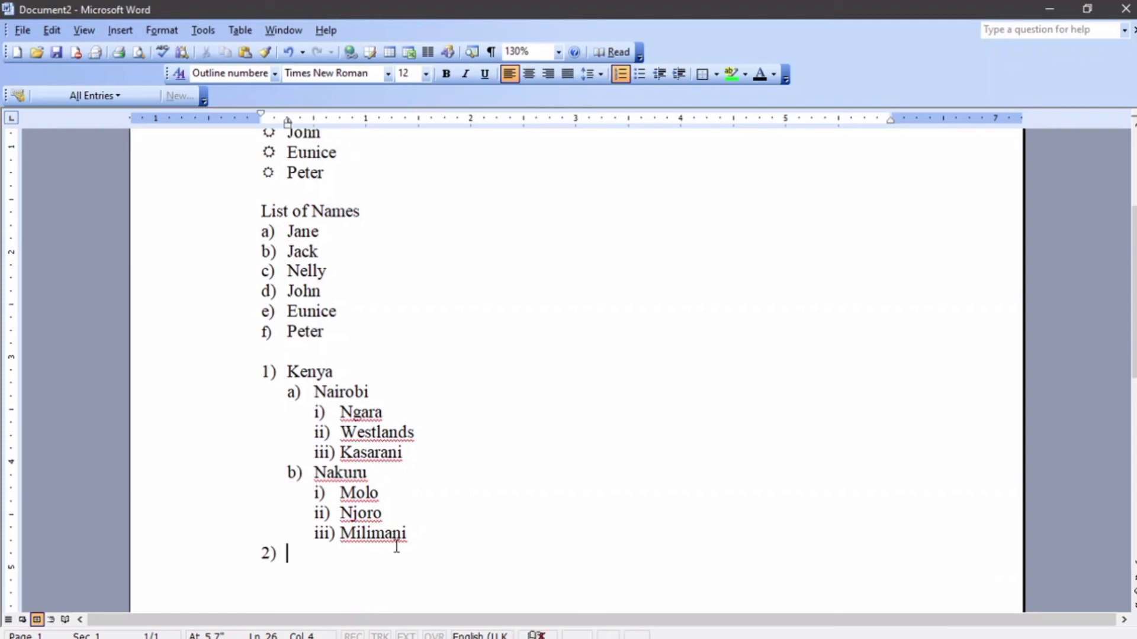
text(Uganda)
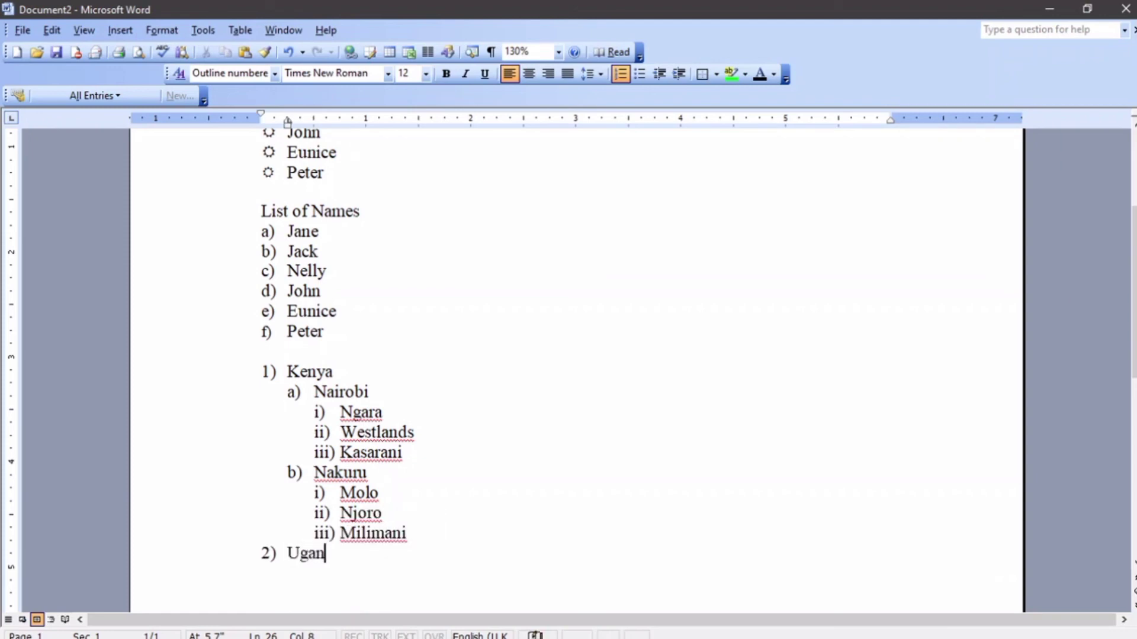